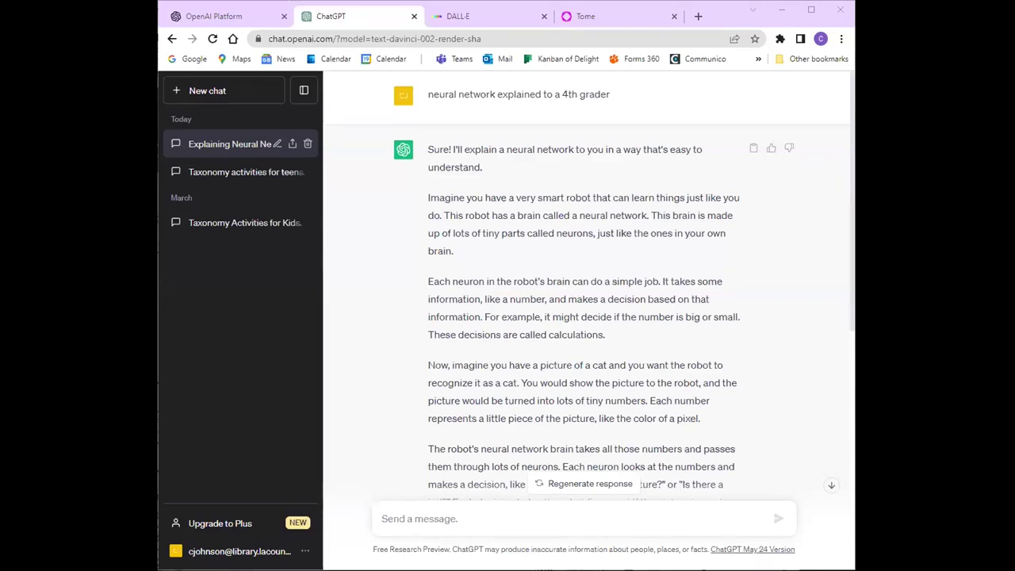
In a new chat, ask "How much wood could a woodchuck chuck if a woodchuck could chuck wood?".
left_click(182, 91)
type("How much wood could a woodchuck chuck if a woodchuck could chuck wood?")
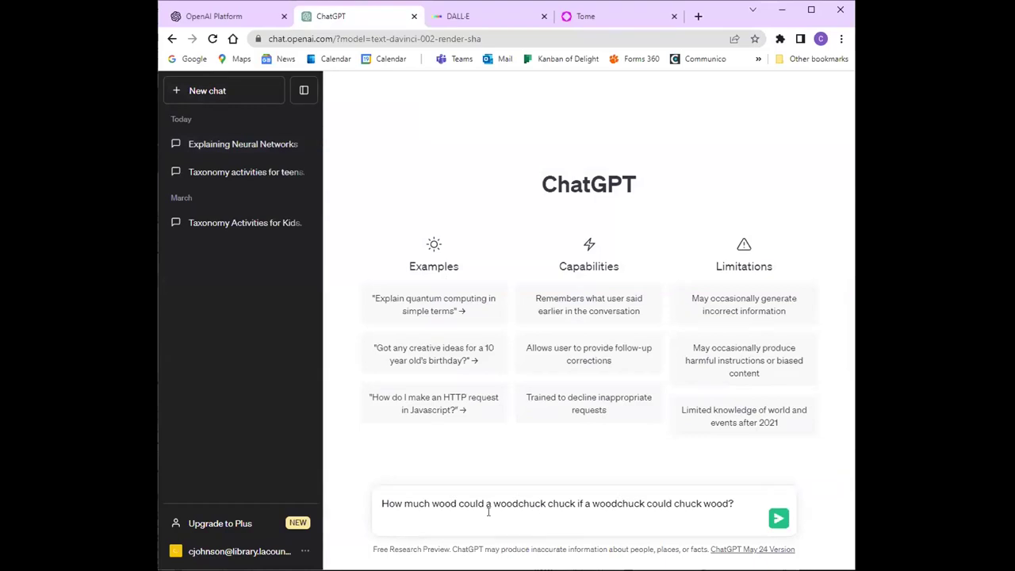
left_click(777, 519)
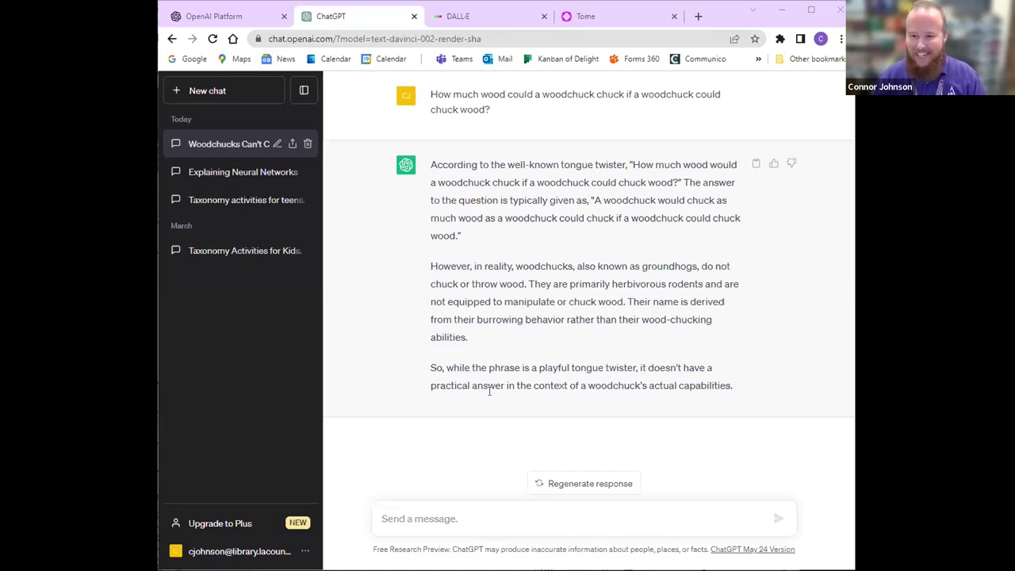
Start another new chat and request a "packing checklist for a camping trip with two adults and two toddlers".
left_click(391, 512)
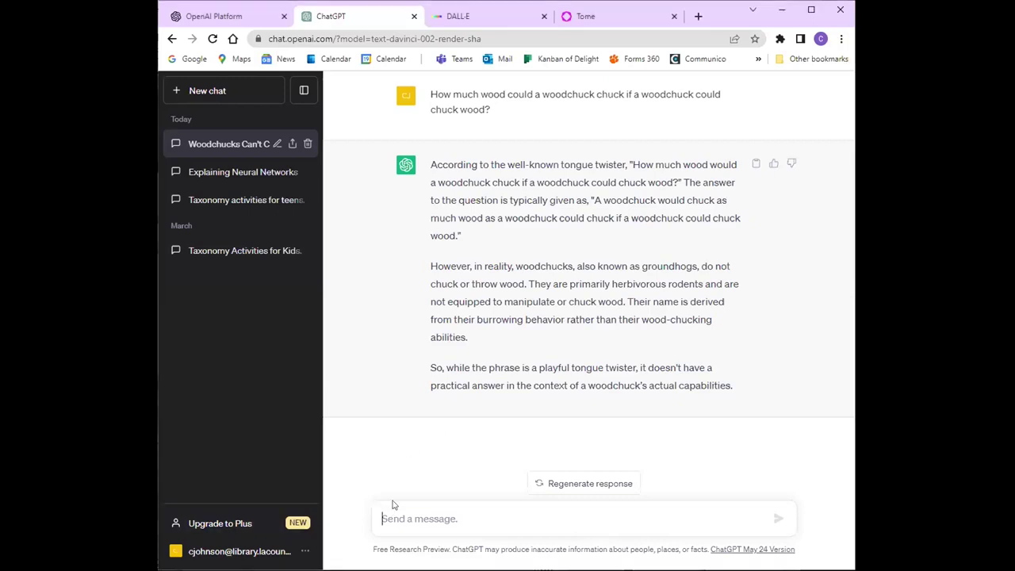
left_click(225, 91)
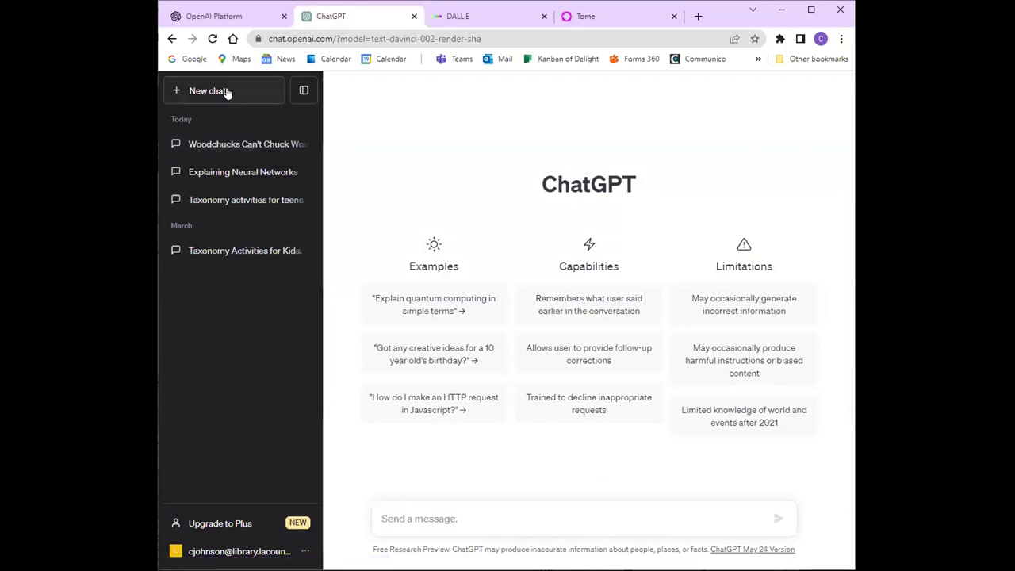
type("packing checklist for a camping trip with two adults and two toddlers")
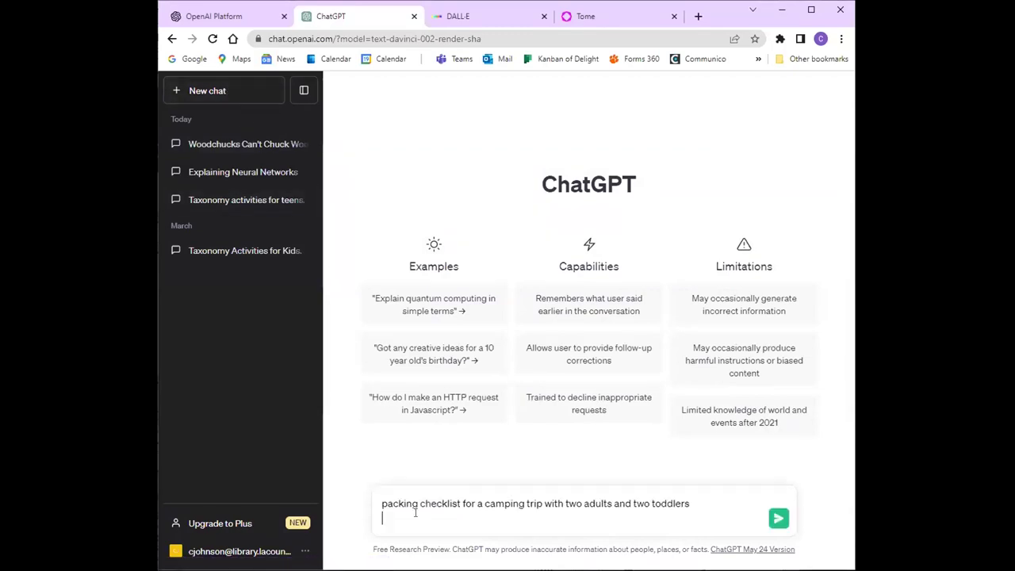
key("BackSpace")
left_click(777, 518)
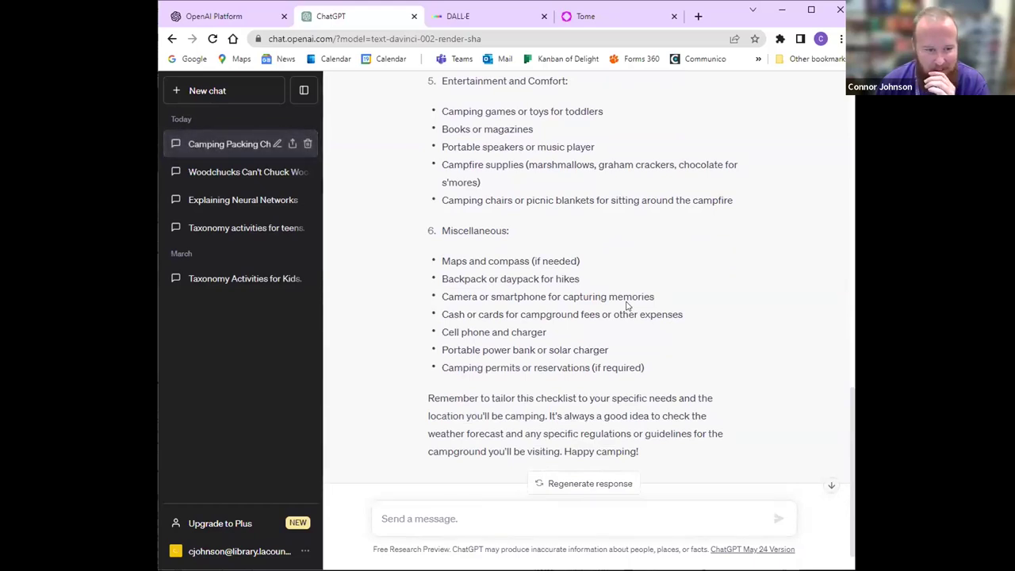
Read through the generated camping checklist from Shelter to Miscellaneous, highlighting the "Cell phone and charger" item along the way.
scroll(627, 305, "down", 1)
scroll(626, 305, "up", 10)
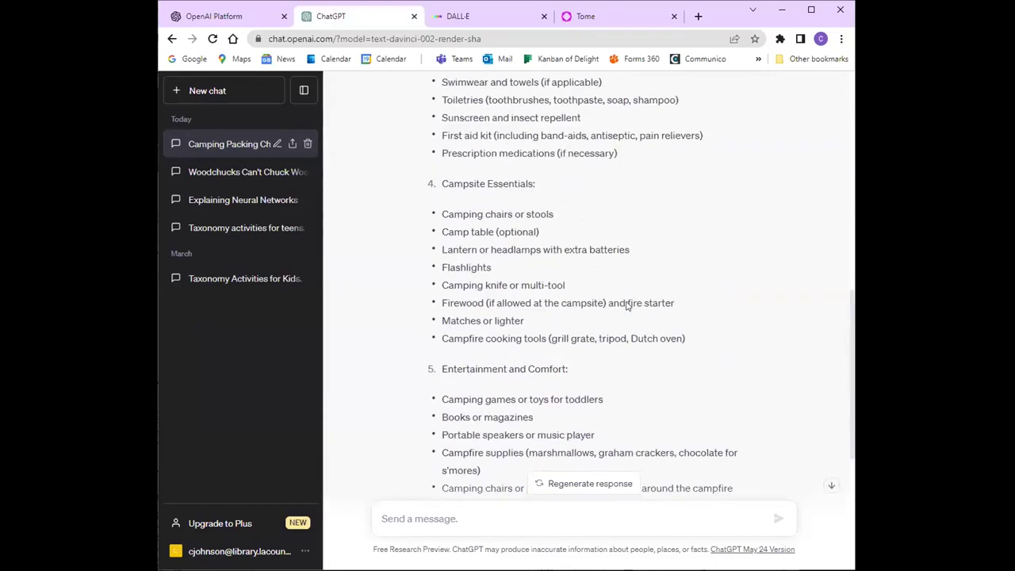
scroll(626, 305, "up", 5)
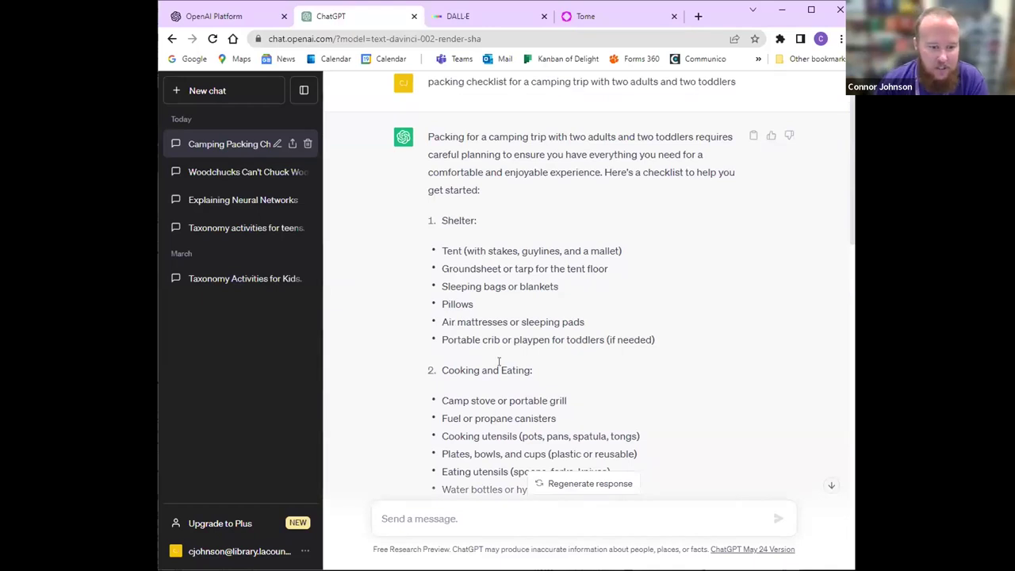
scroll(498, 362, "down", 5)
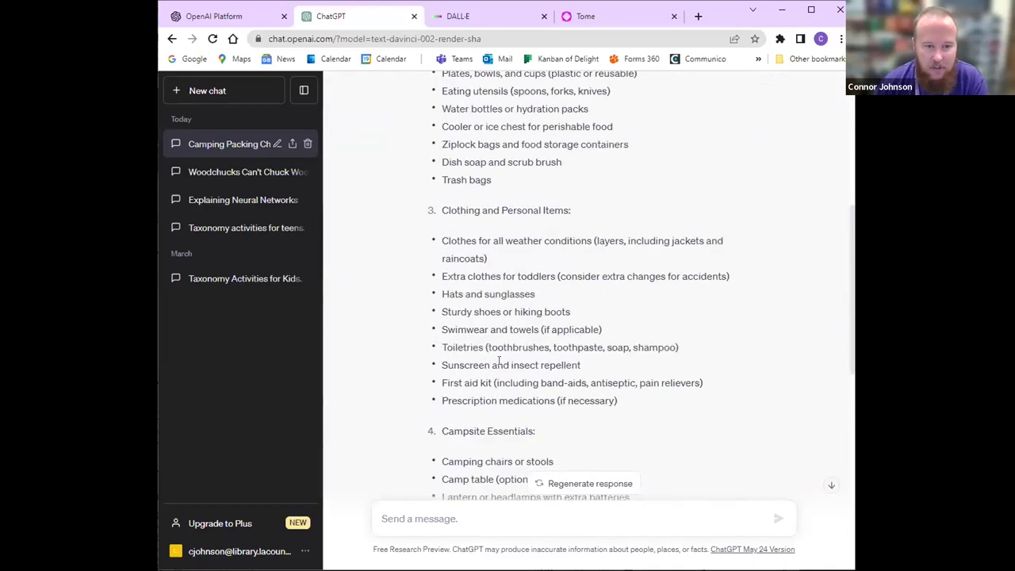
scroll(499, 361, "down", 3)
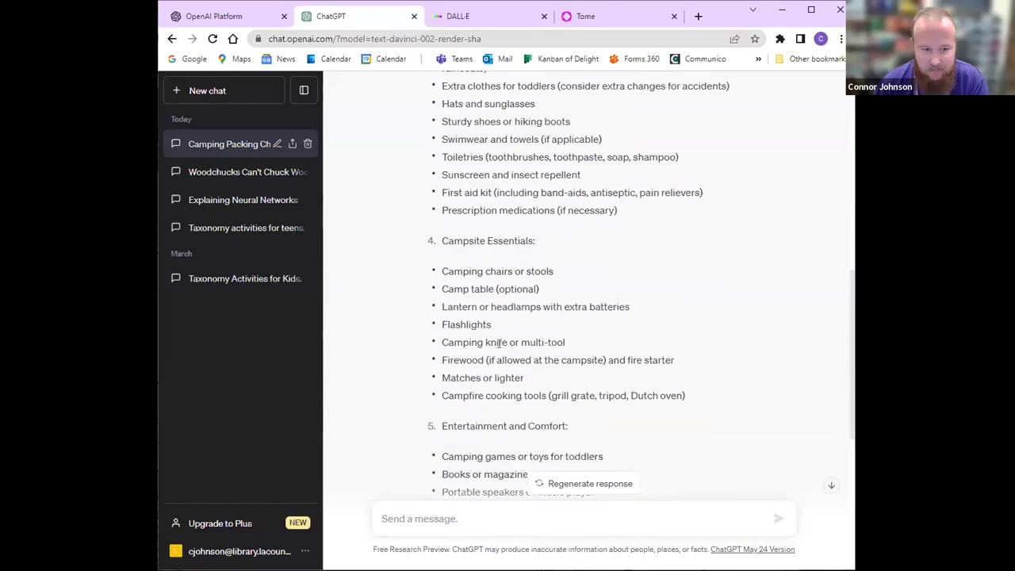
scroll(497, 340, "down", 2)
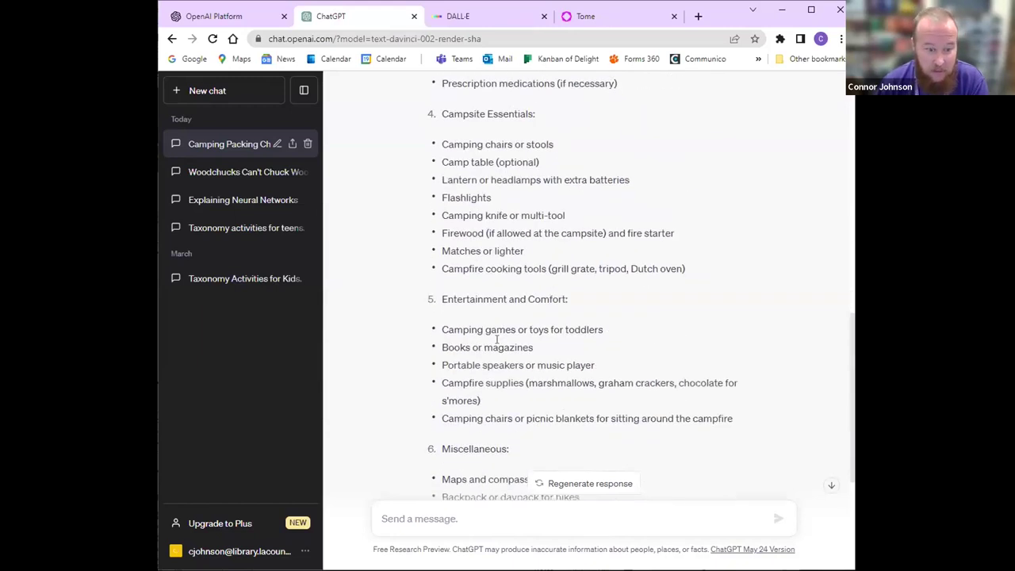
scroll(497, 340, "down", 1)
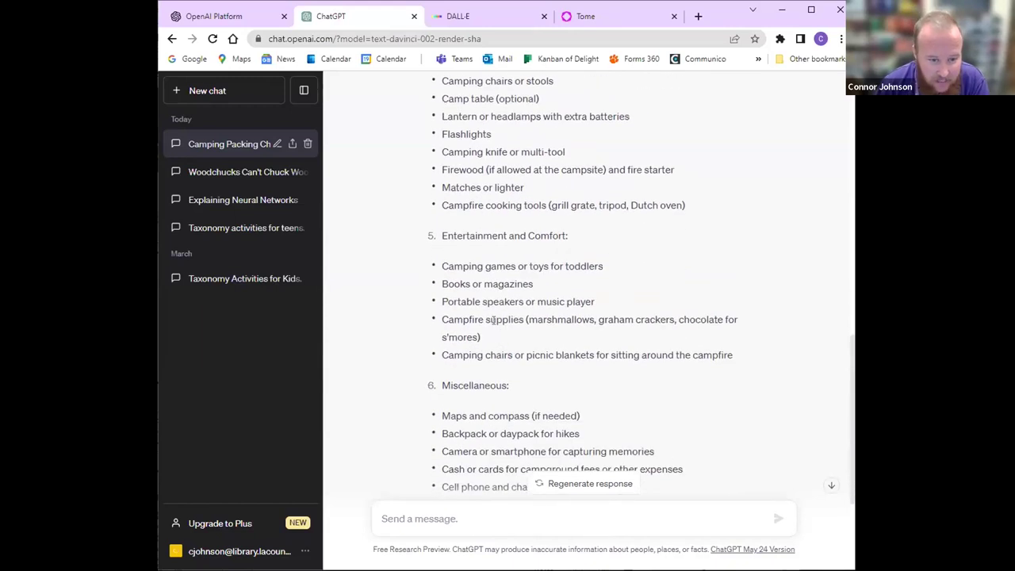
scroll(493, 320, "down", 3)
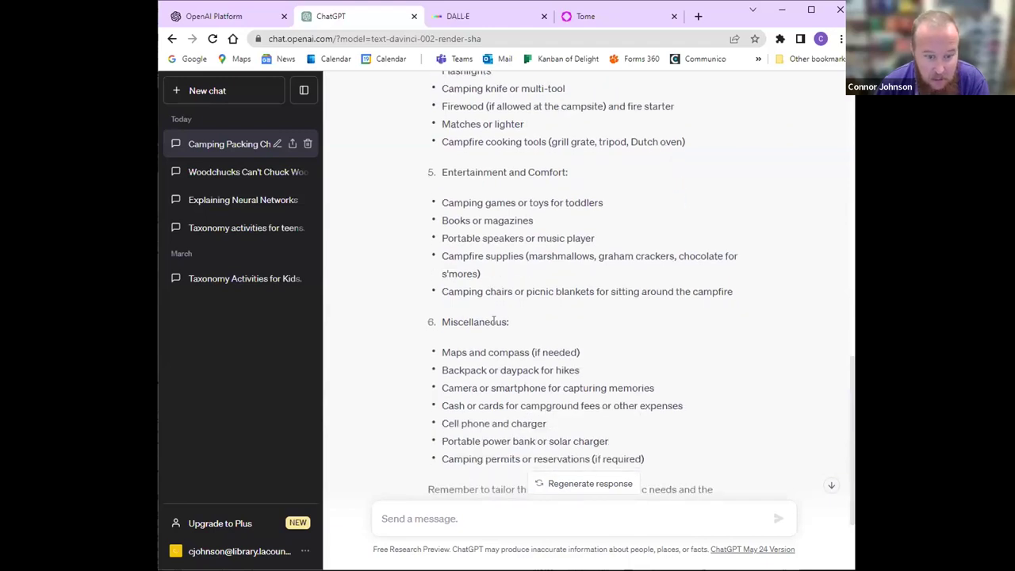
triple_click(494, 296)
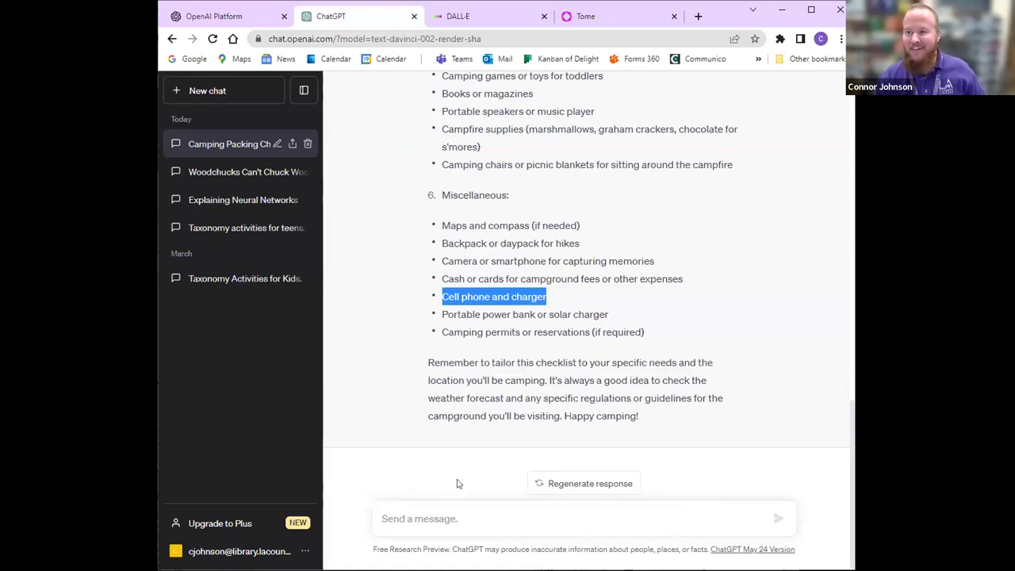
left_click(441, 362)
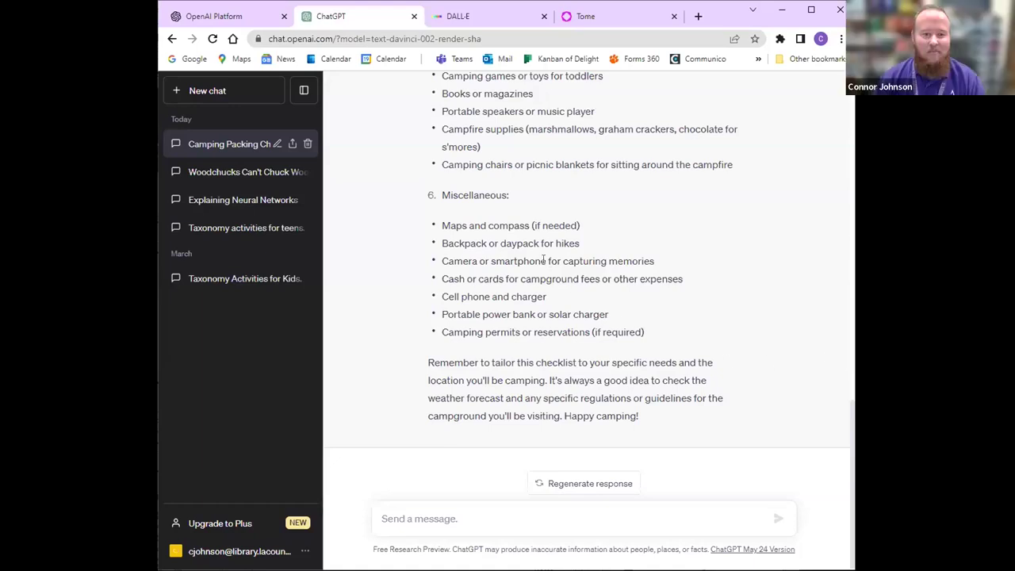
scroll(543, 260, "up", 12)
scroll(543, 260, "up", 3)
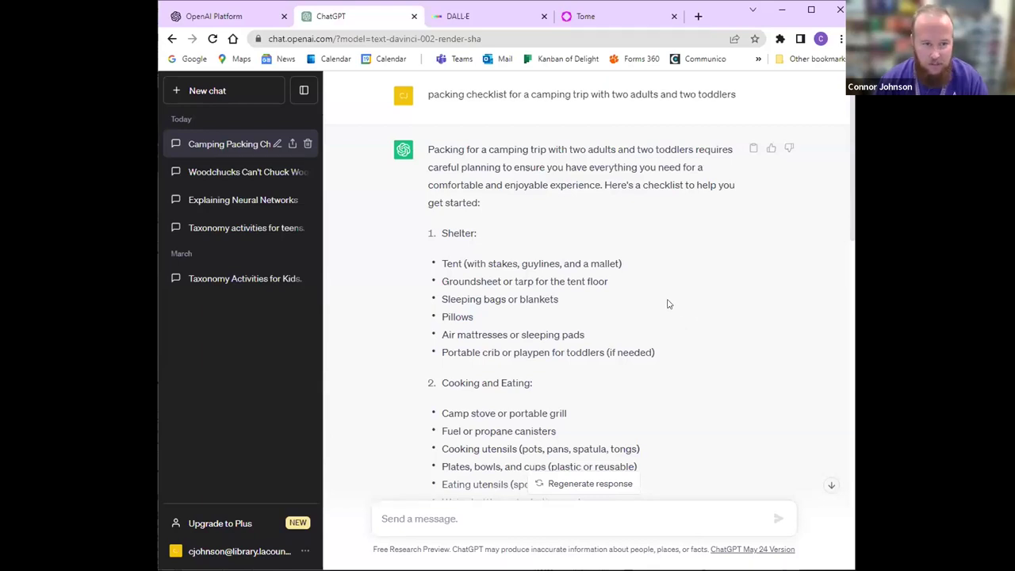
scroll(580, 244, "down", 10)
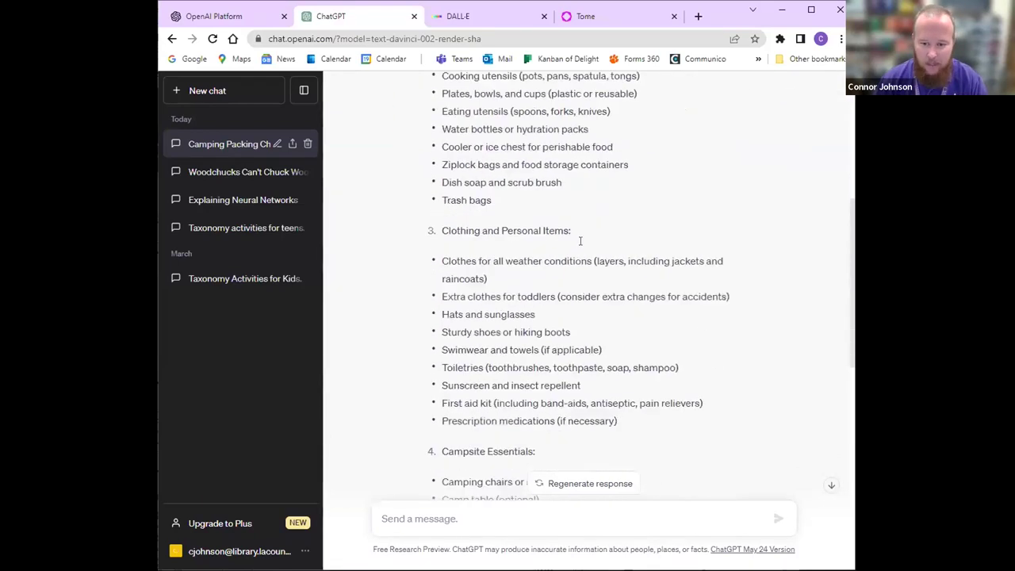
scroll(580, 242, "down", 3)
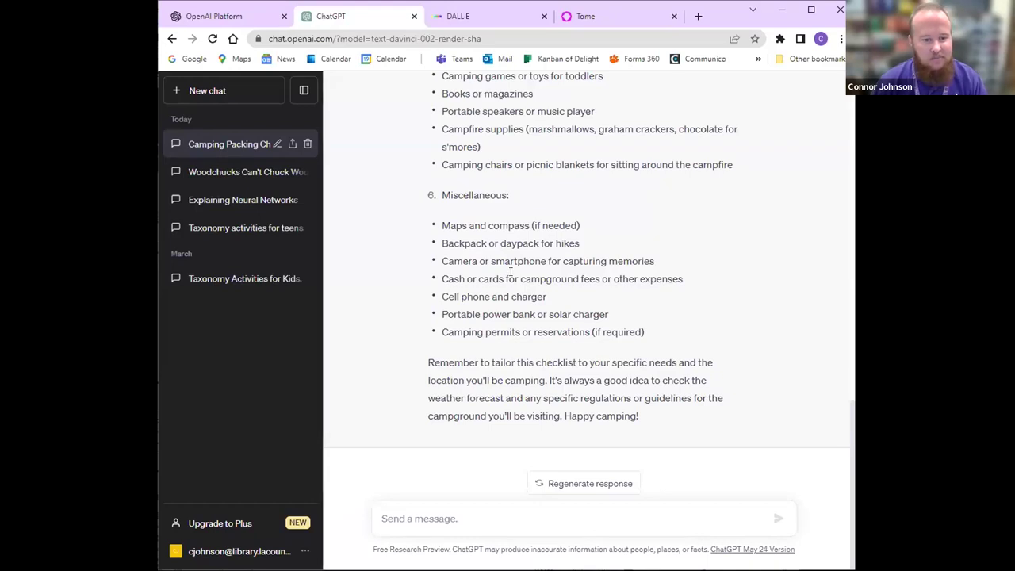
scroll(510, 272, "up", 15)
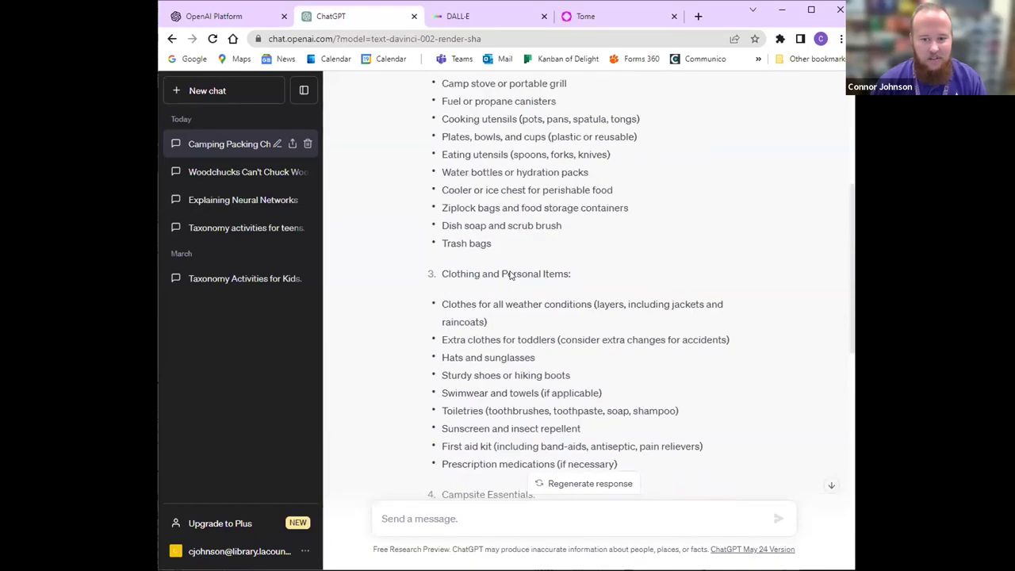
scroll(510, 274, "up", 1)
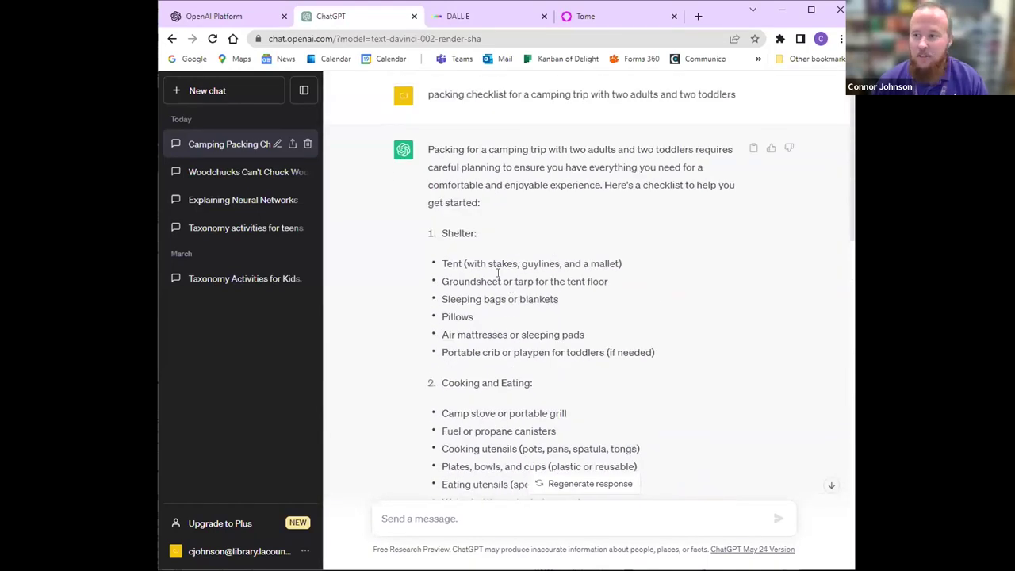
Switch to DALL-E, browse the example images with their prompts, and view the history of past generations before returning to the start page.
left_click(454, 24)
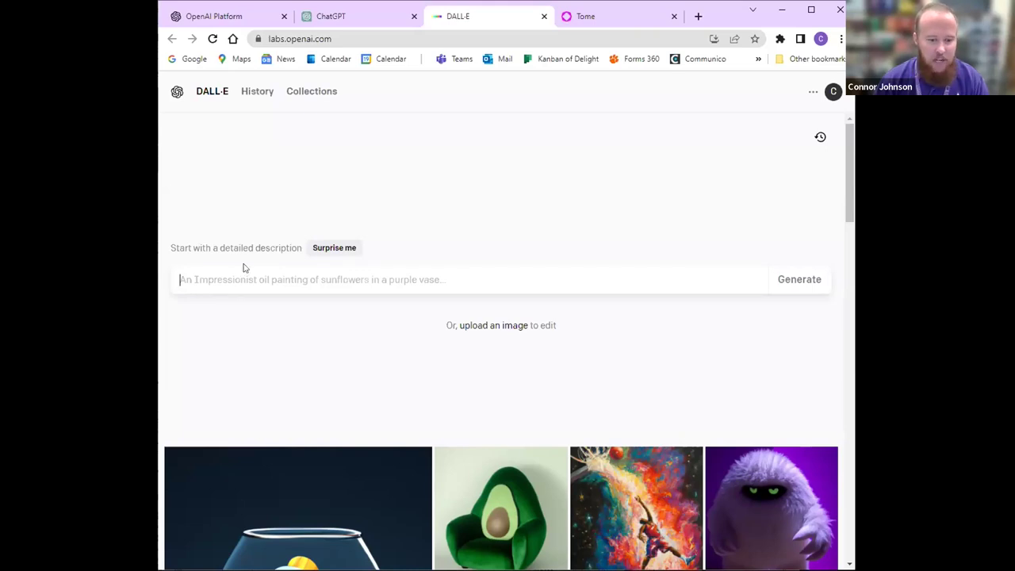
scroll(245, 267, "down", 3)
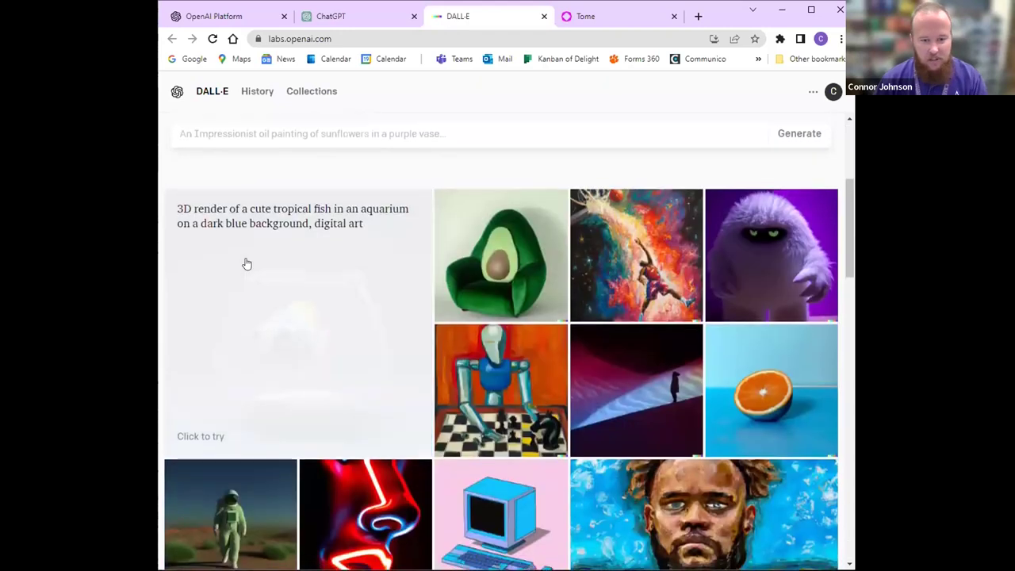
scroll(245, 264, "down", 1)
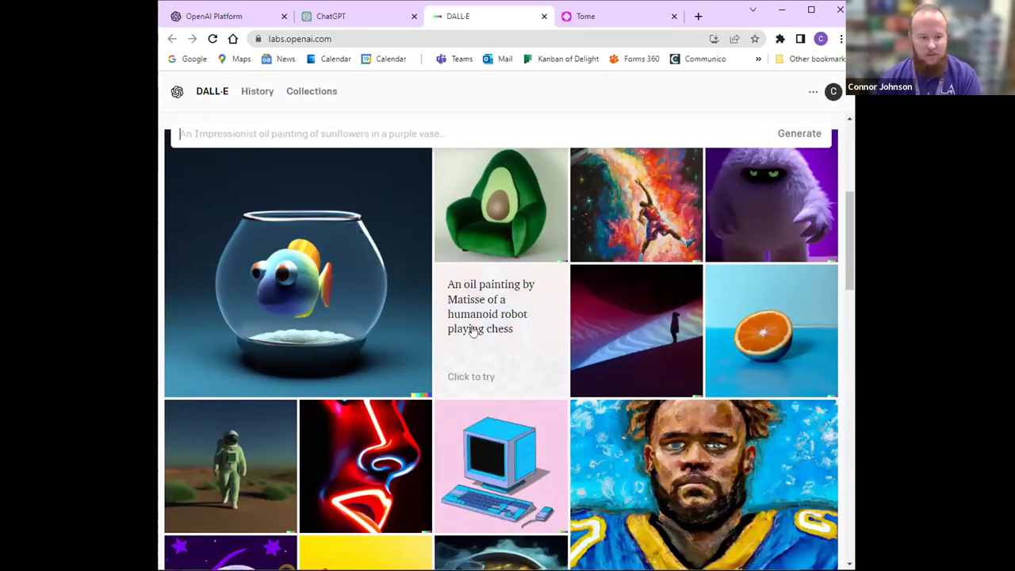
scroll(482, 333, "down", 1)
scroll(482, 335, "down", 2)
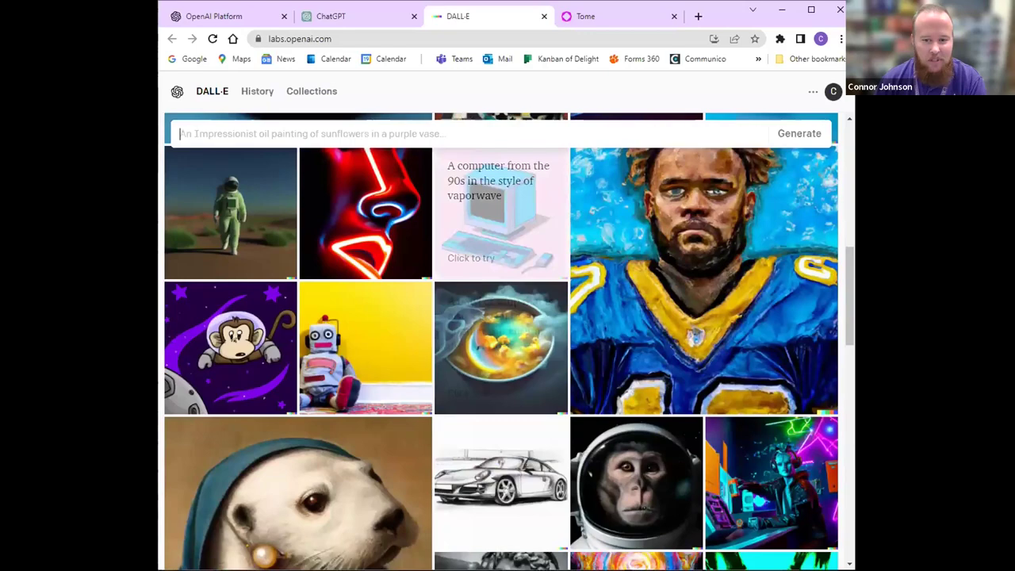
left_click_drag(847, 288, 852, 146)
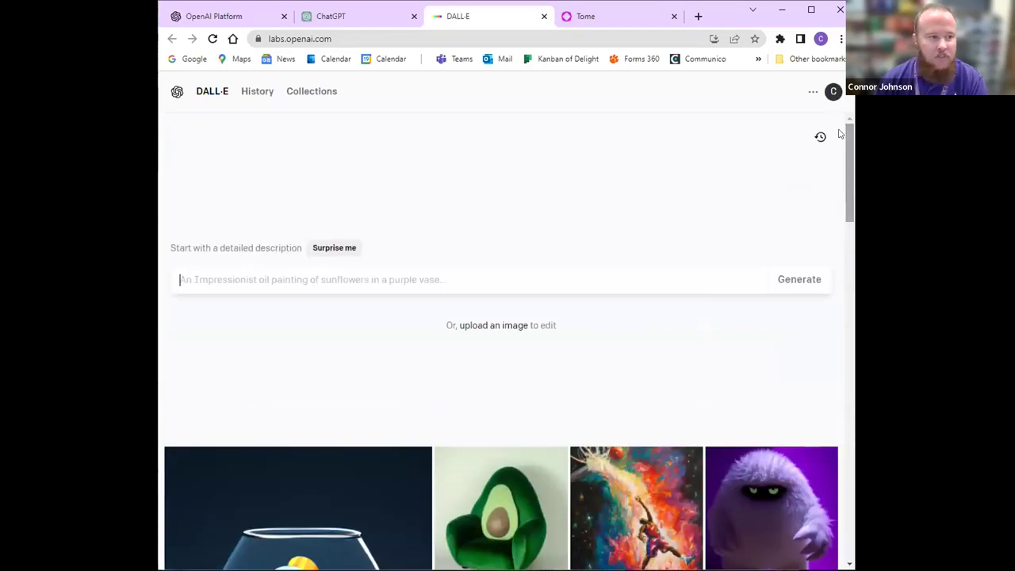
left_click(257, 94)
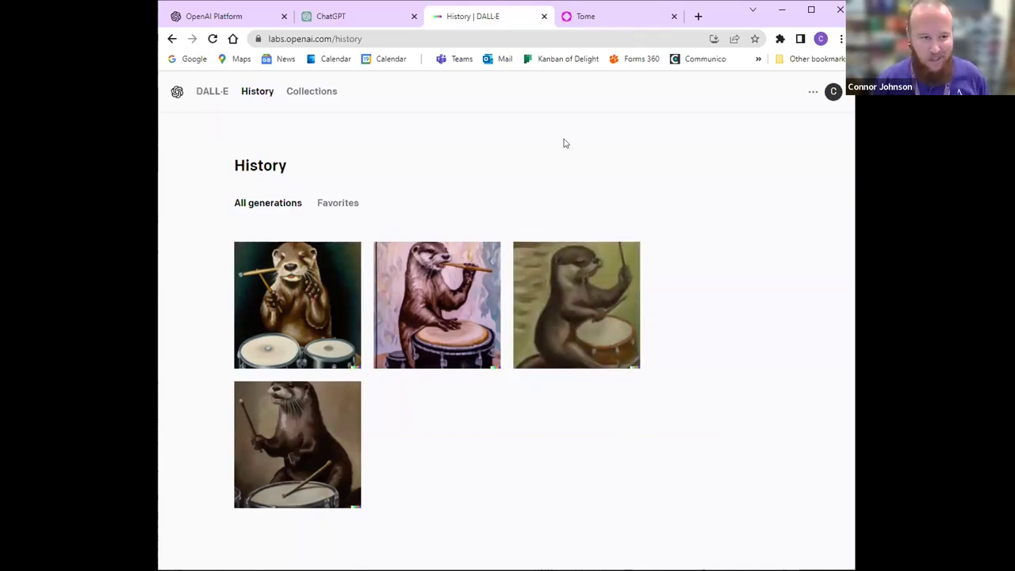
left_click(196, 93)
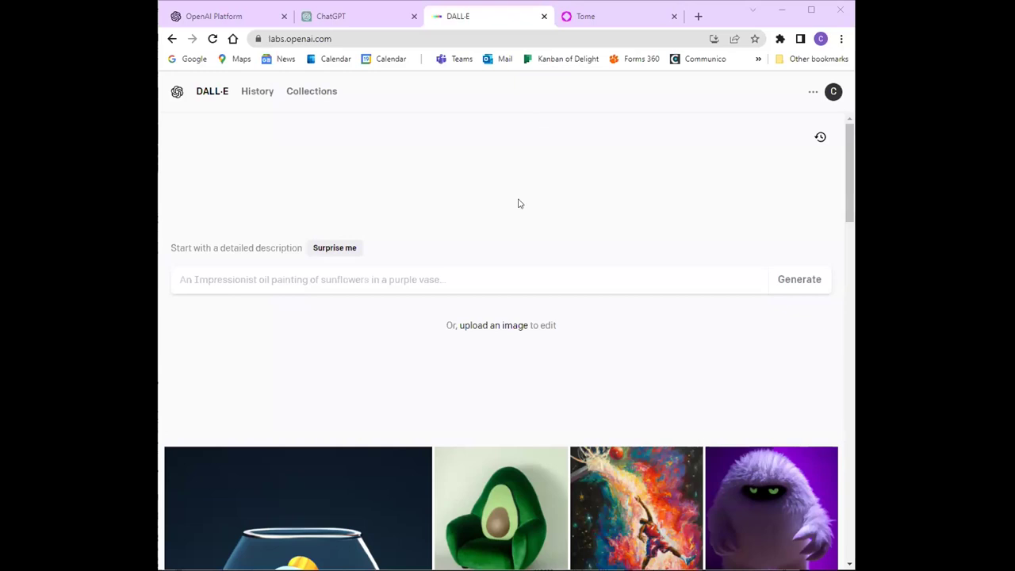
Generate images from the description "A dancing millipede".
left_click(401, 279)
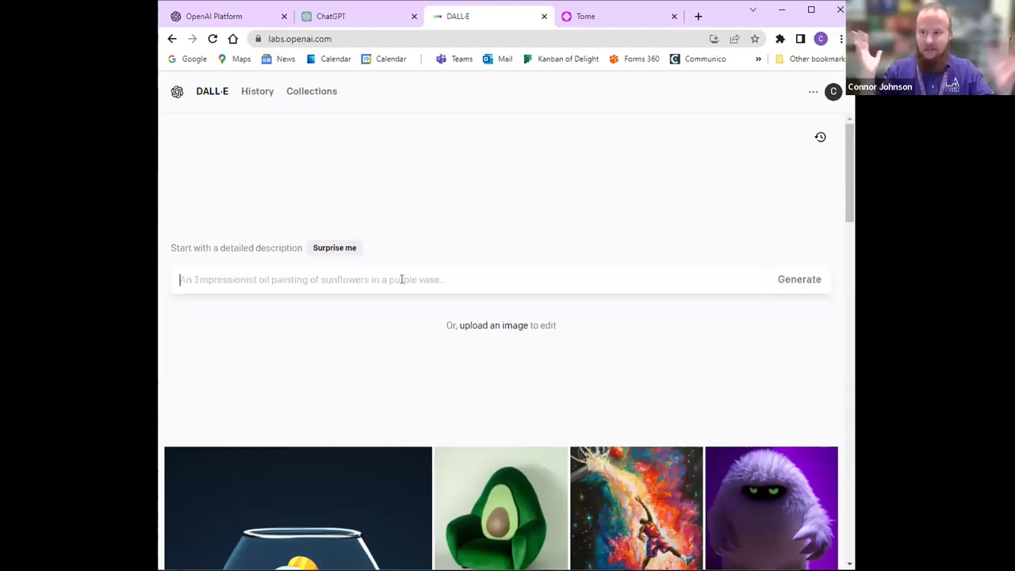
left_click(401, 279)
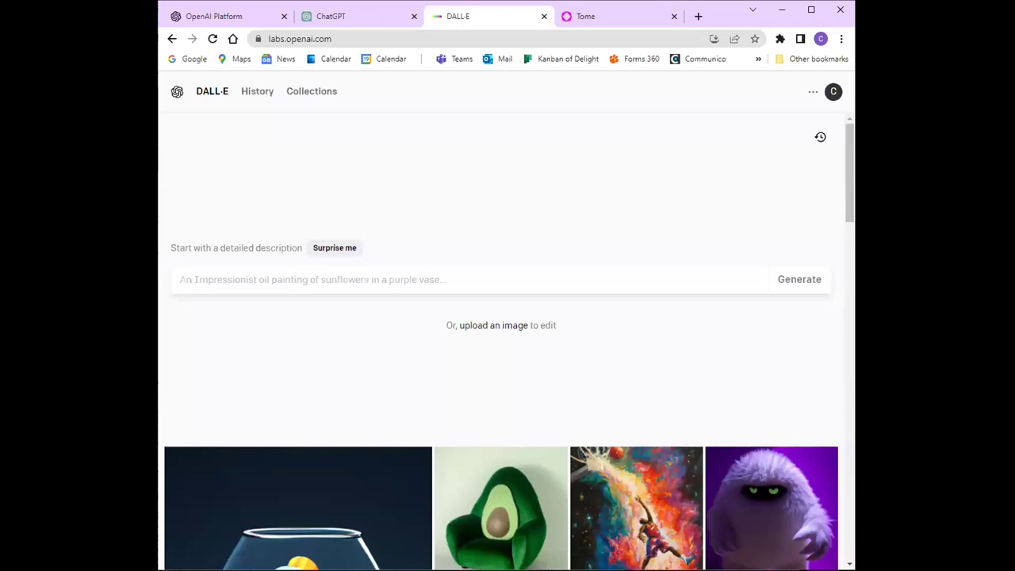
left_click(448, 275)
type("A dancing millipede")
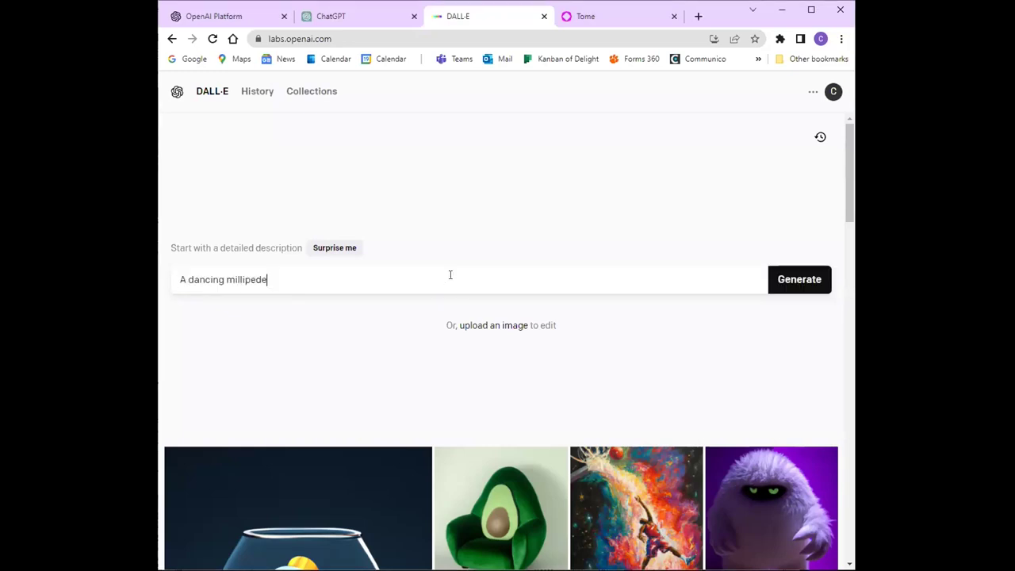
left_click(775, 275)
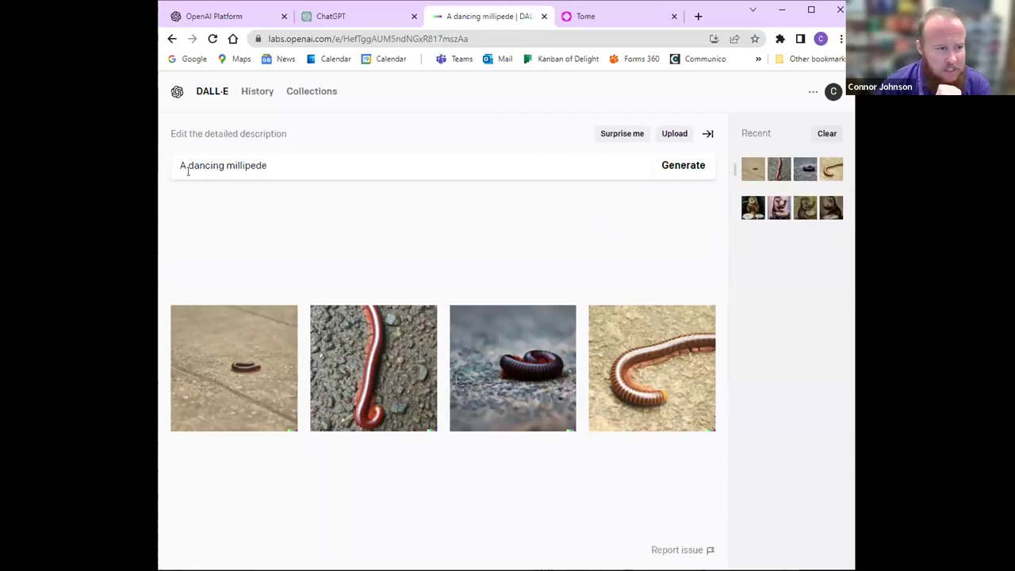
Reword the description to "A millipede doing a waltz" and generate a new set of images.
left_click(288, 164)
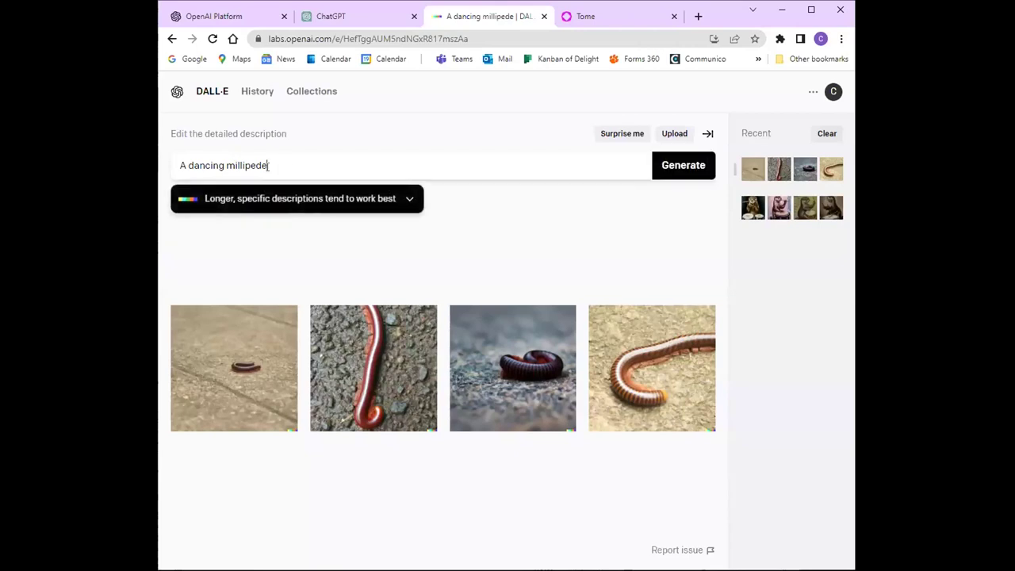
left_click_drag(190, 164, 225, 166)
key("BackSpace")
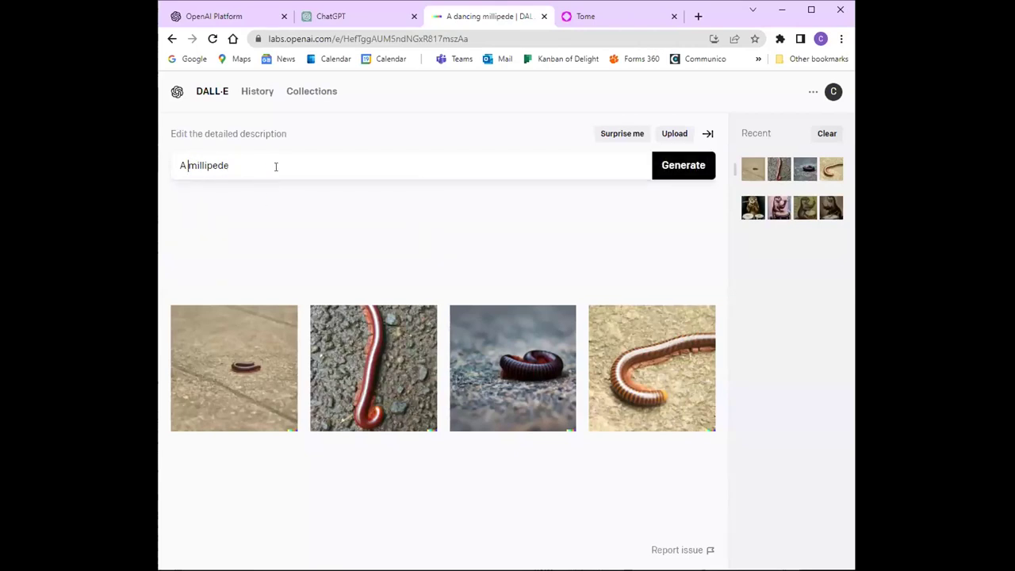
type("doing a waltz")
key("Return")
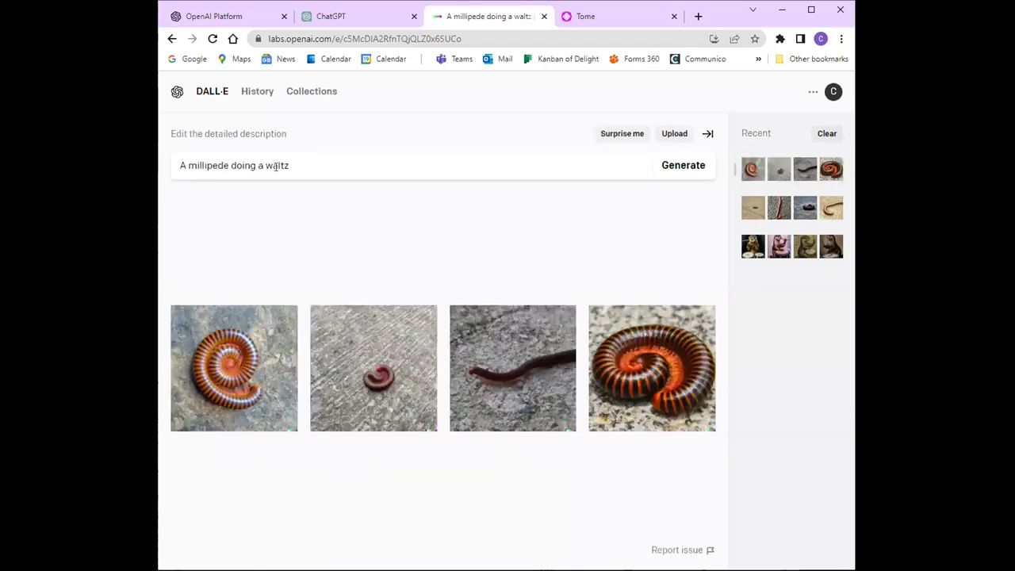
Replace the description with "A cartoon millipede dancing" and generate a new set of images.
left_click(306, 166)
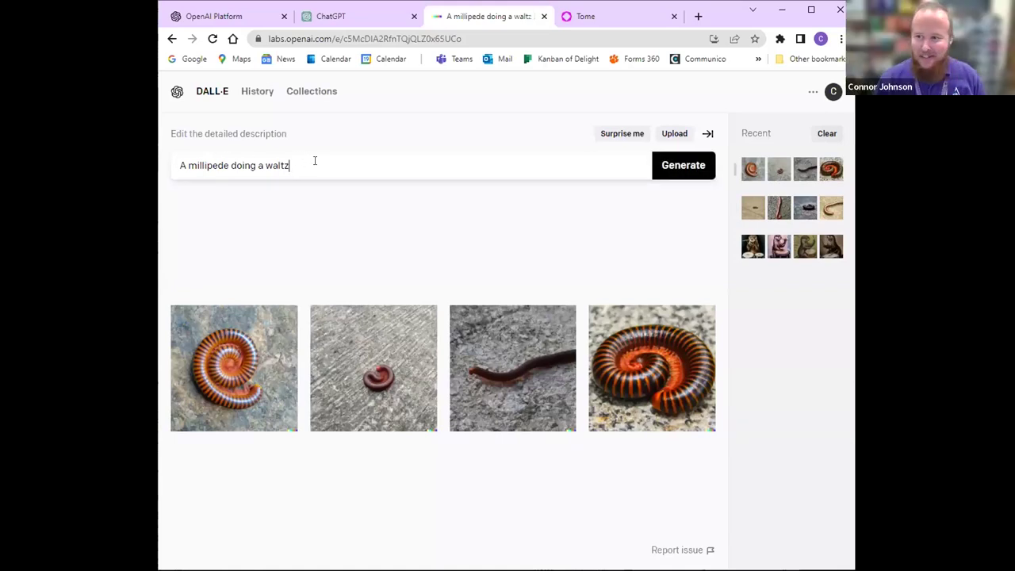
left_click_drag(314, 162, 179, 164)
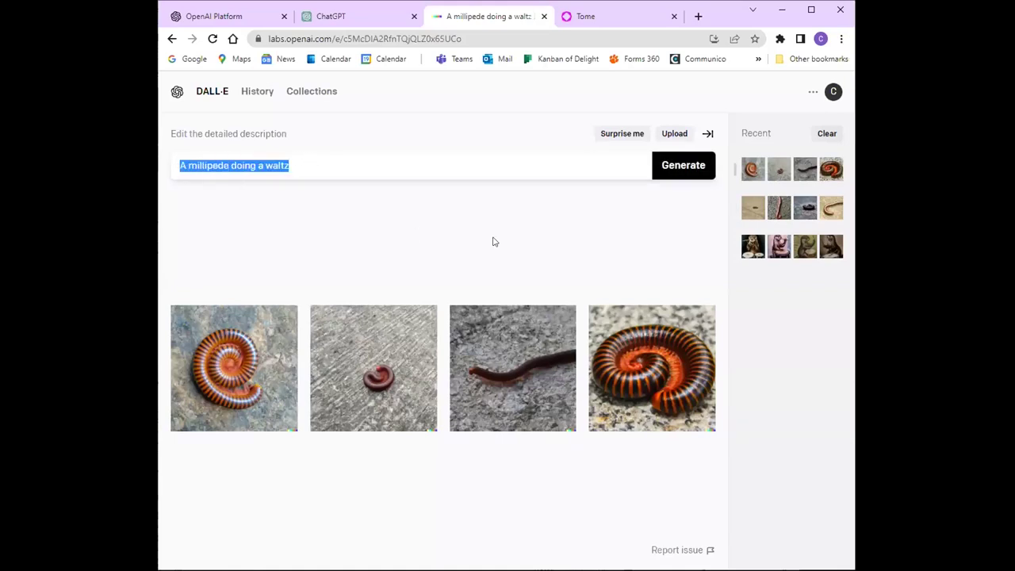
key("Left")
key("Delete")
key("Delete")
key("Delete")
key("Delete")
key("Delete")
key("Delete")
key("Delete")
key("Delete")
key("Delete")
key("Delete")
key("Delete")
key("Delete")
key("Delete")
key("Delete")
key("Delete")
key("Delete")
key("Delete")
key("Delete")
key("Delete")
key("Delete")
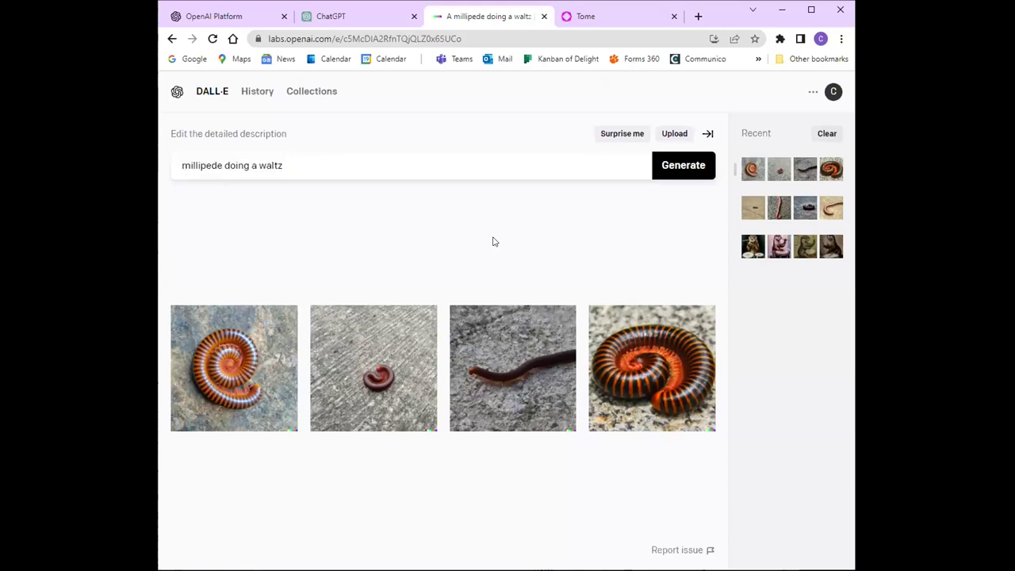
type("A dancing millipede")
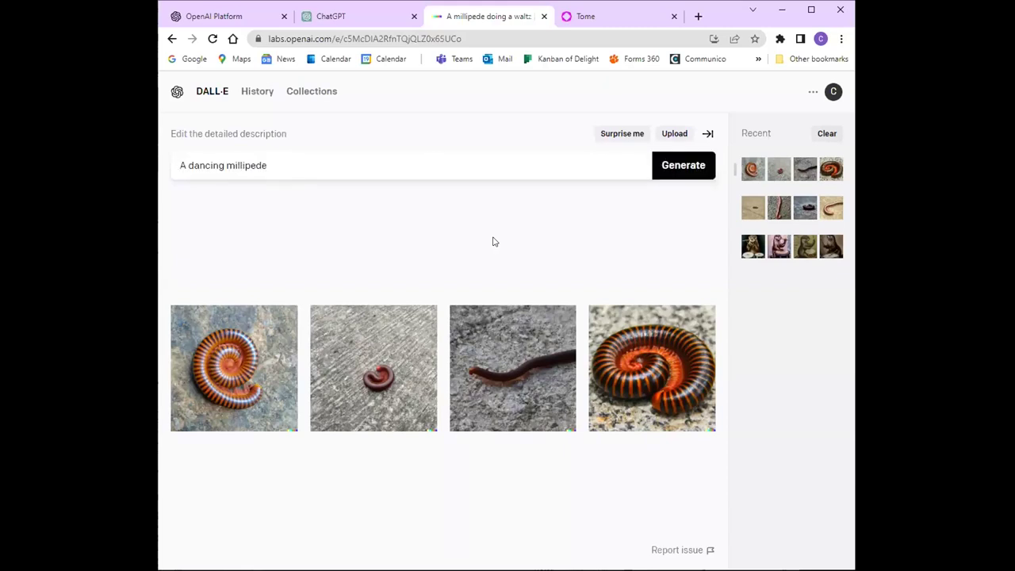
type("carto")
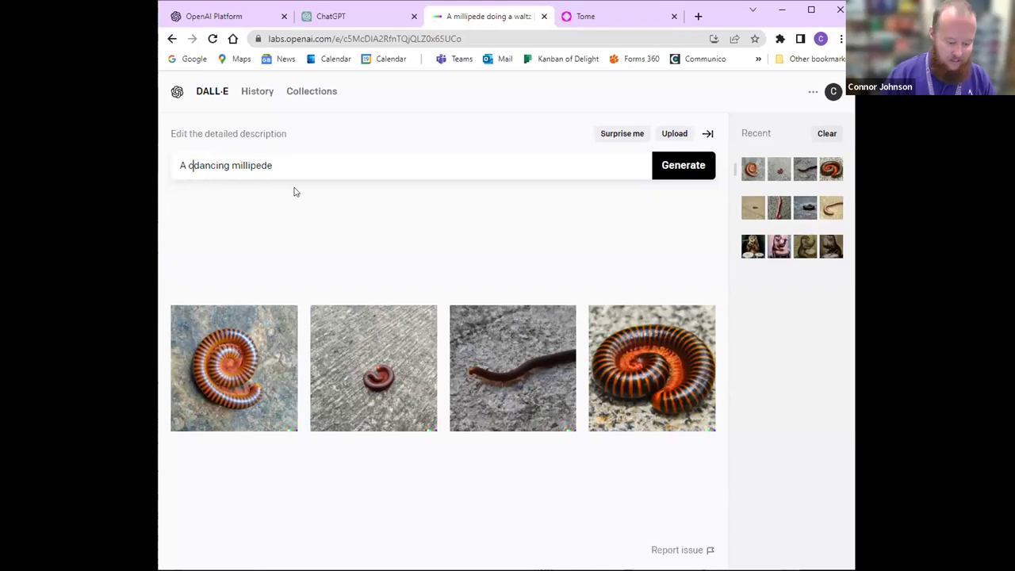
type("on mill")
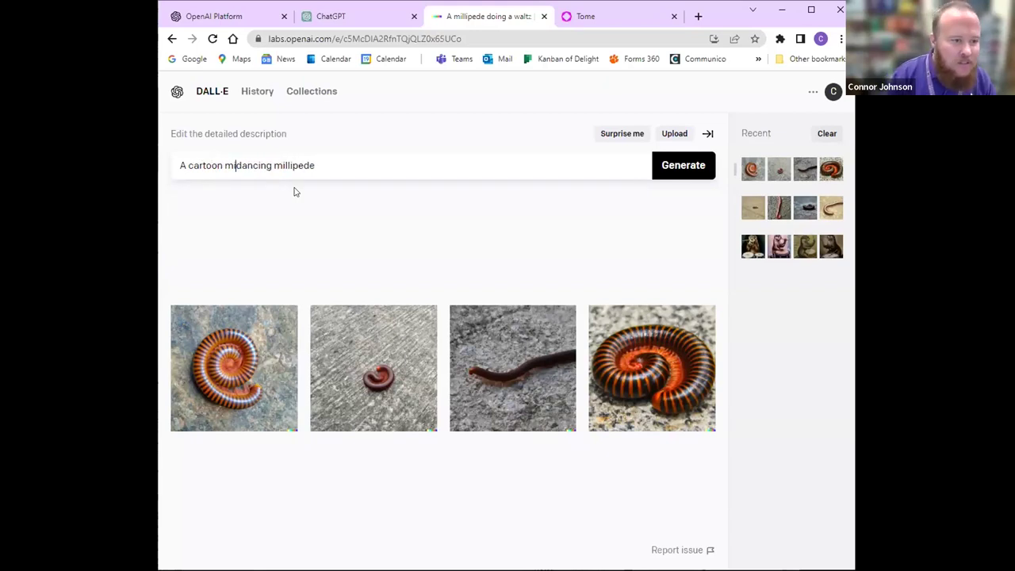
type("iped")
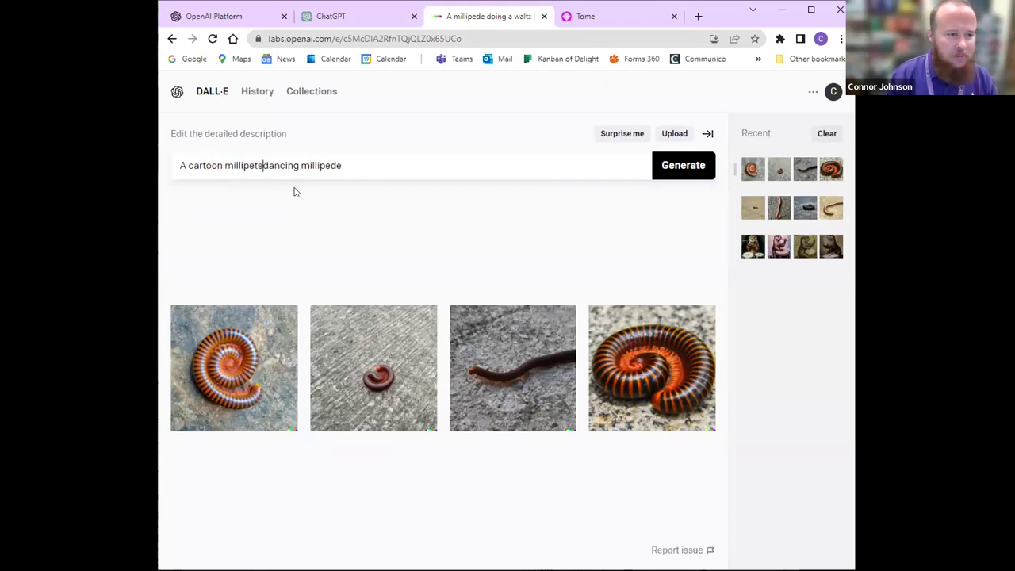
type("e")
double_click(321, 165)
key("BackSpace")
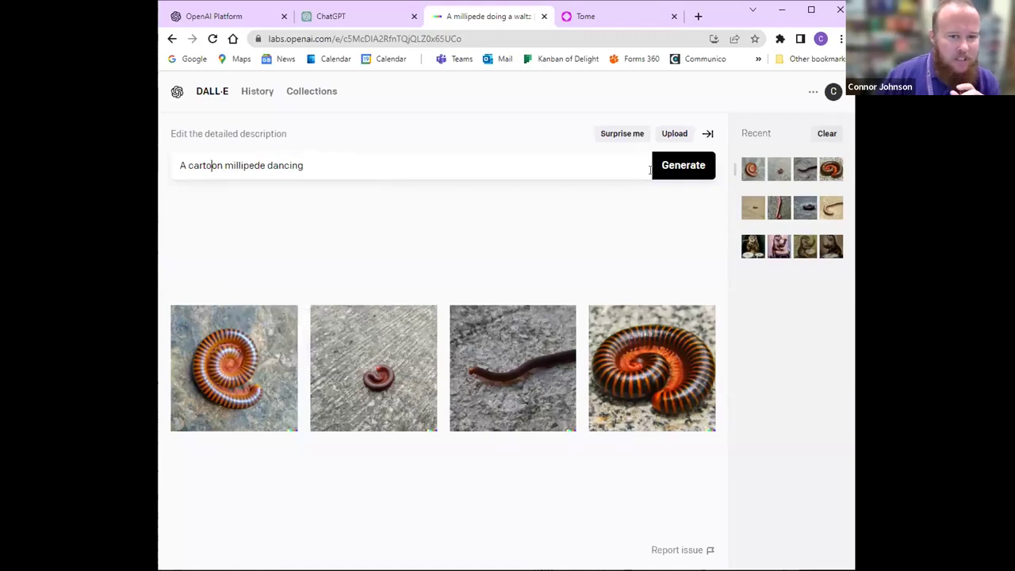
left_click(670, 170)
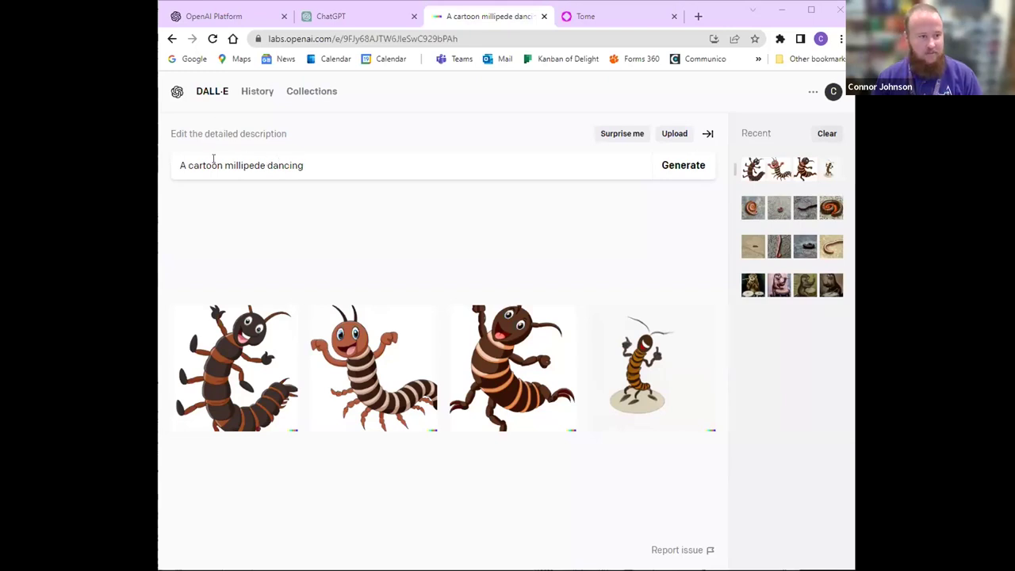
Generate images from "flying pink elephant" and from "A kawaii style cartoon of cotton candy at a carnival with pastel colors only".
key("Return")
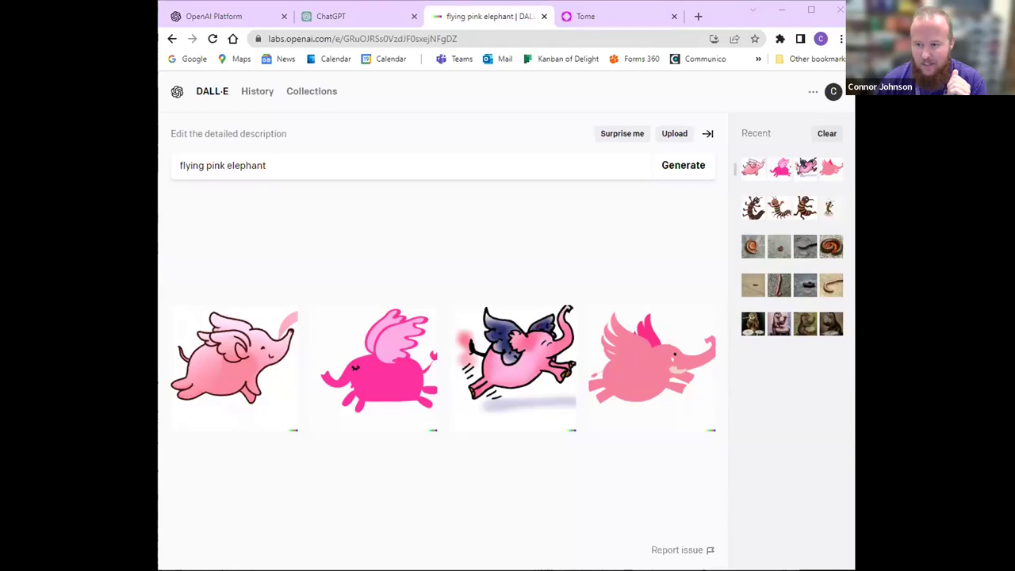
triple_click(300, 161)
type("A kawaii style cartoon of cotton candy at a carnival with pastel colors only")
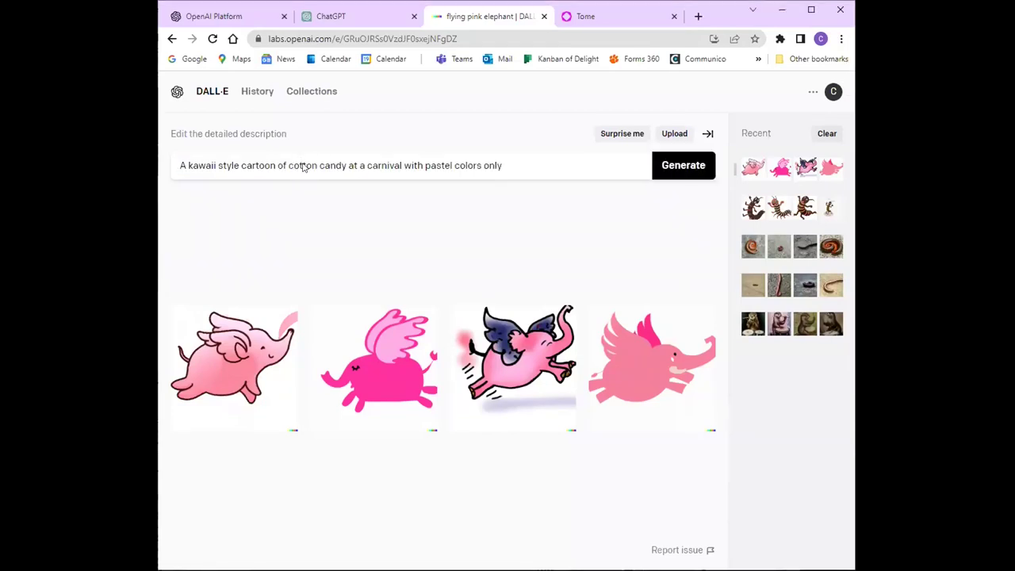
key("Return")
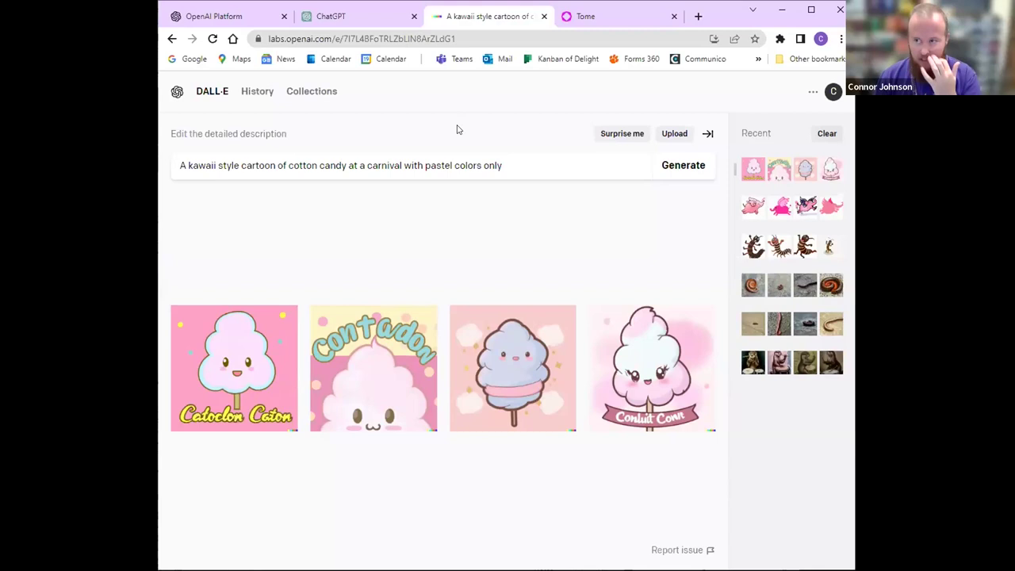
Replace the description with "a birthday card with a car for a 59 year old" and generate images from it.
left_click(580, 164)
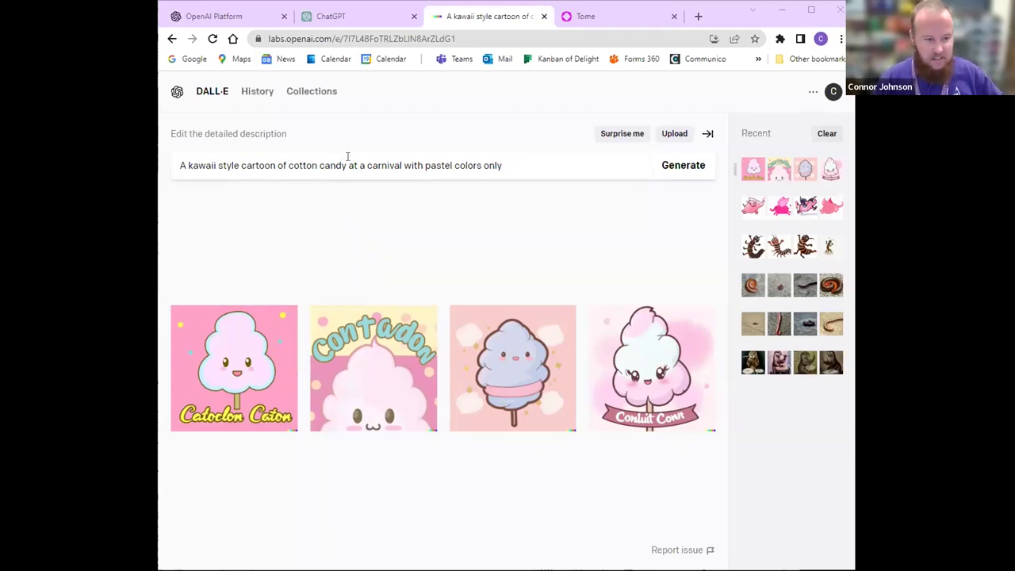
left_click(533, 164)
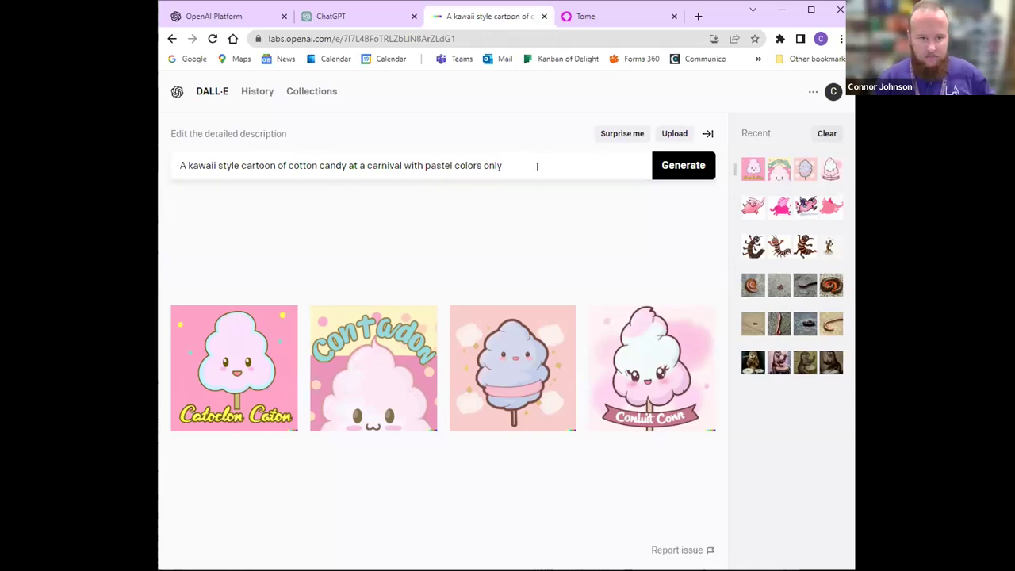
key("ctrl+a")
key("BackSpace")
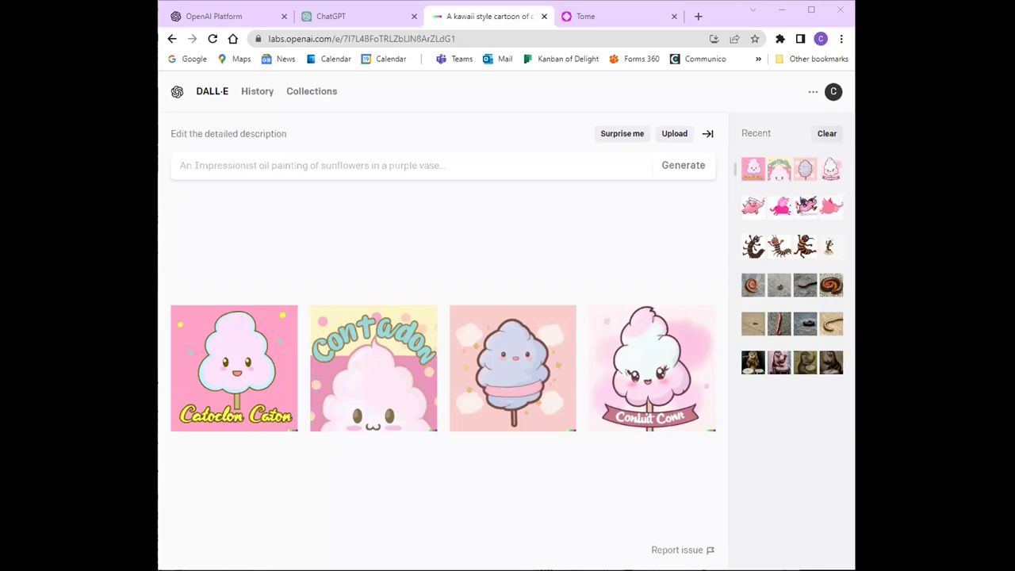
left_click(431, 158)
type("a birthday card with")
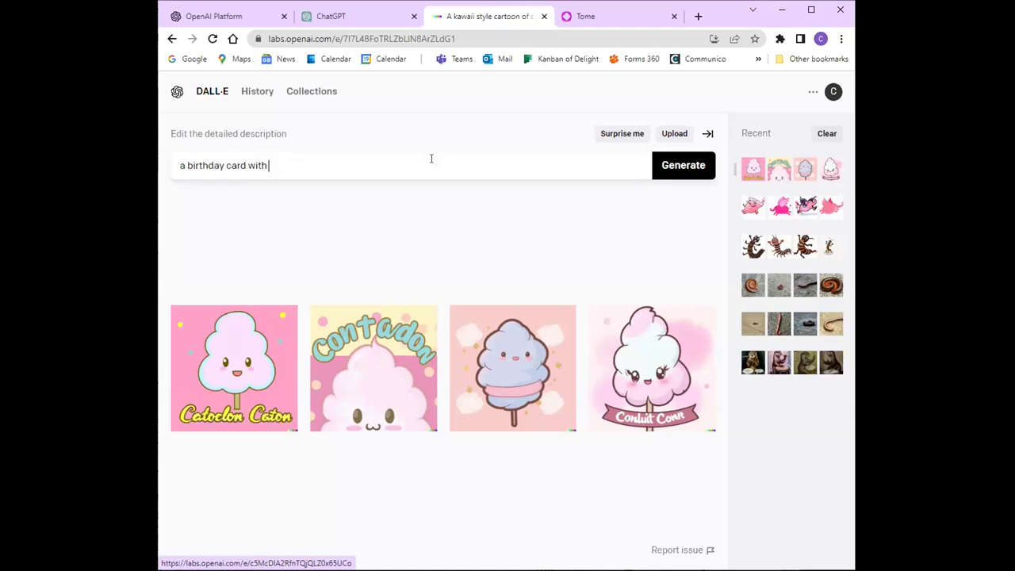
type(" a car for a 59 year old")
key("Return")
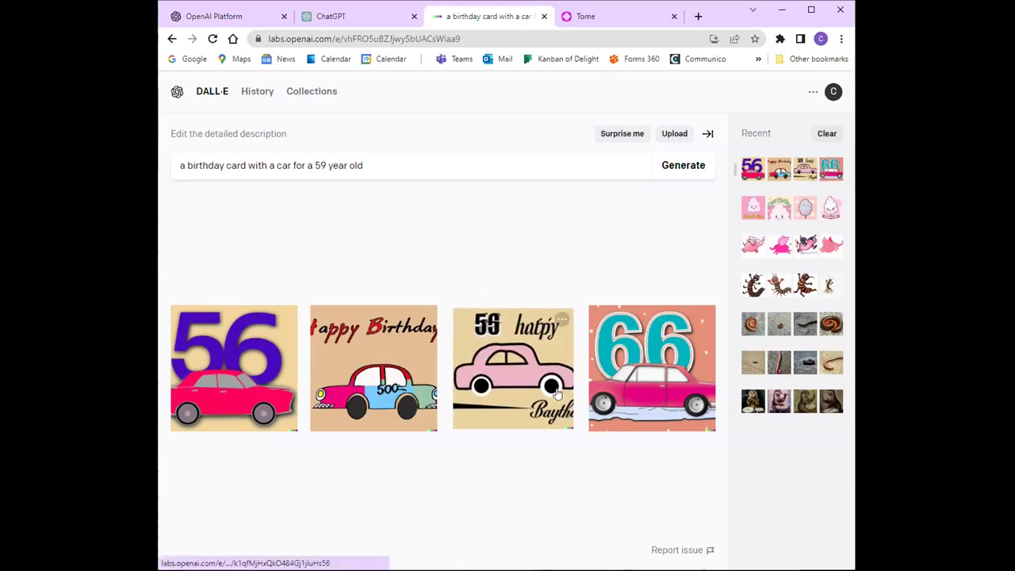
left_click(392, 162)
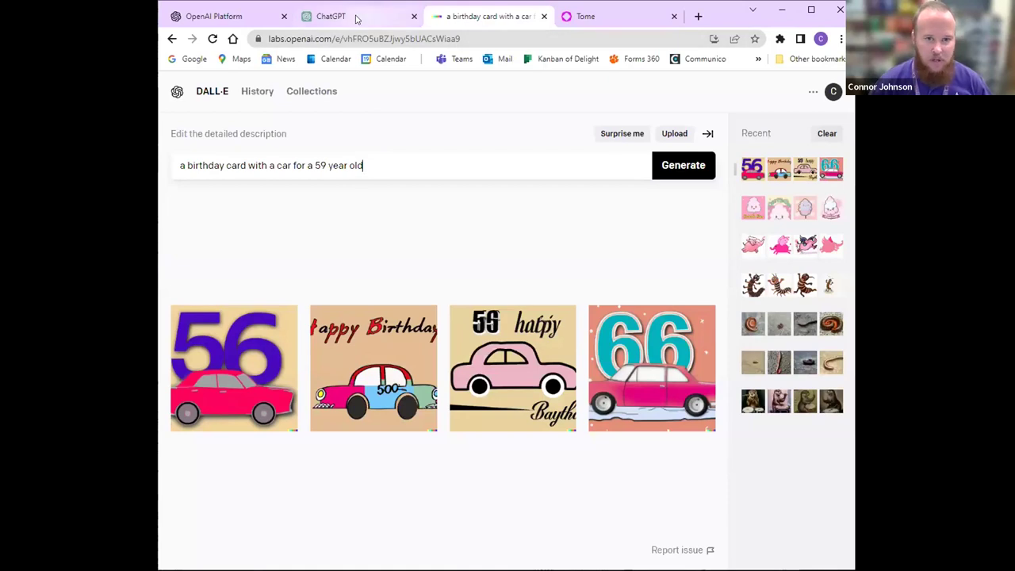
Switch to ChatGPT and compare the Free plan with ChatGPT Plus, closing the plan comparison when done.
mouse_move(356, 18)
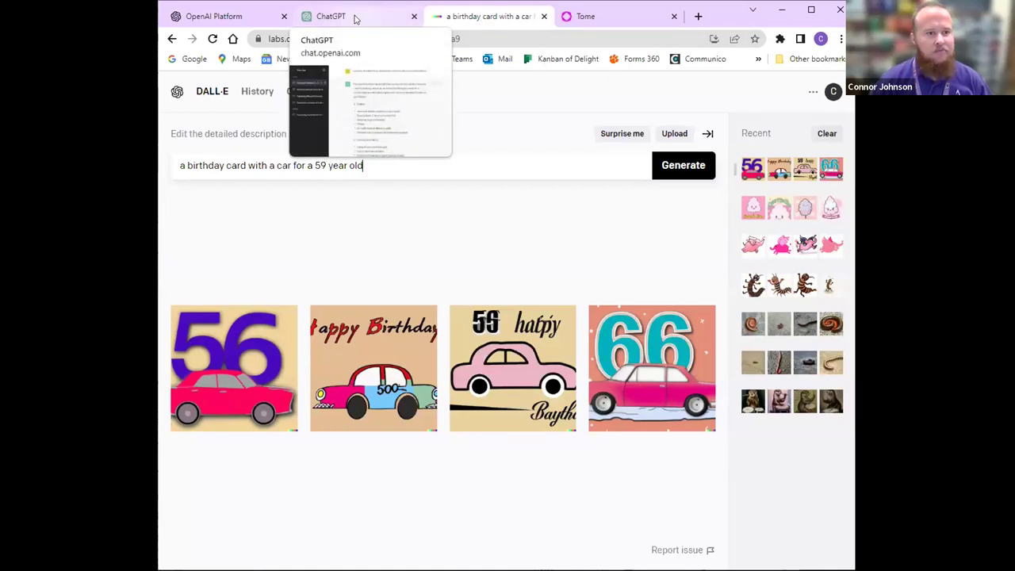
left_click(356, 18)
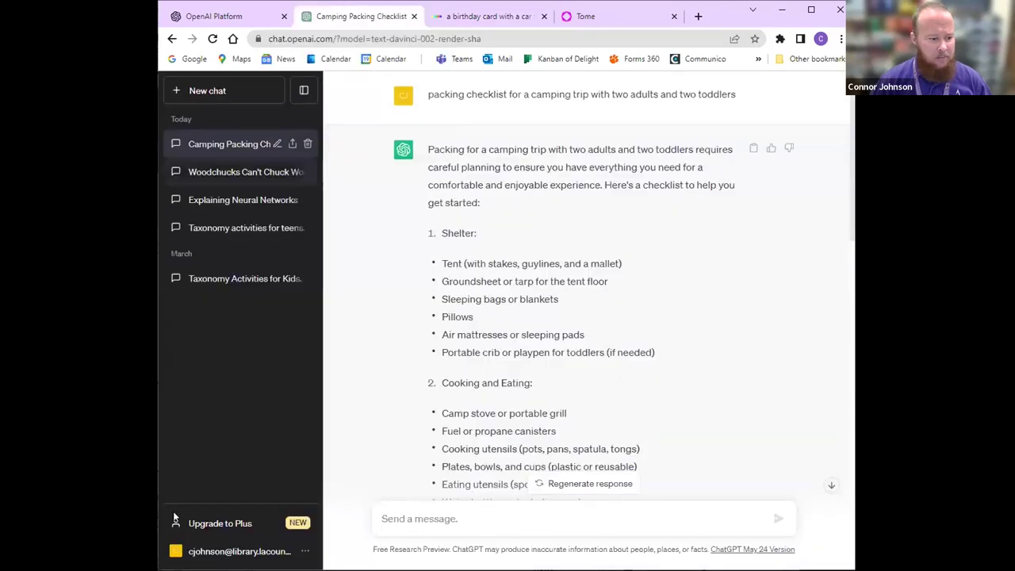
left_click(260, 524)
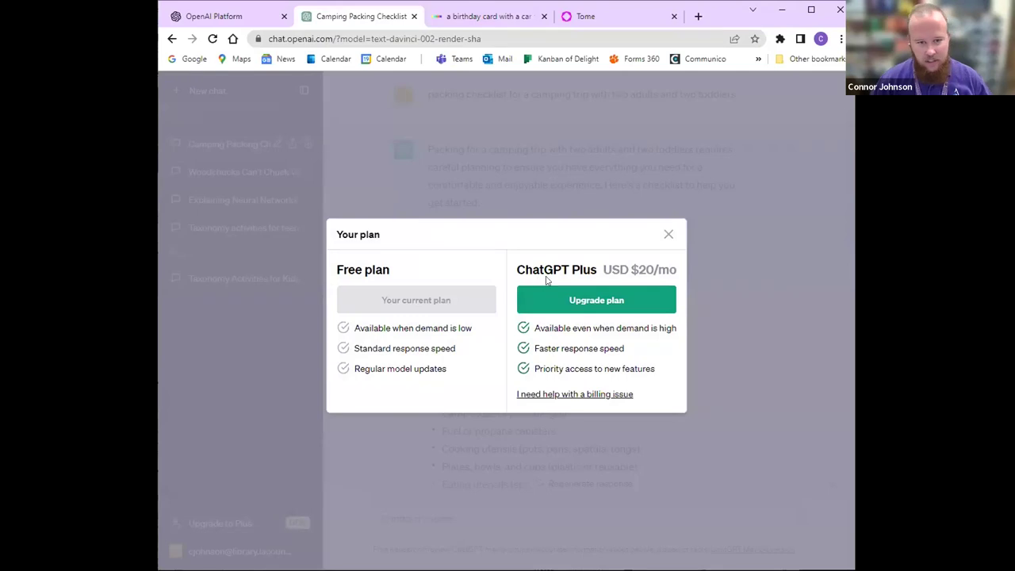
left_click(668, 236)
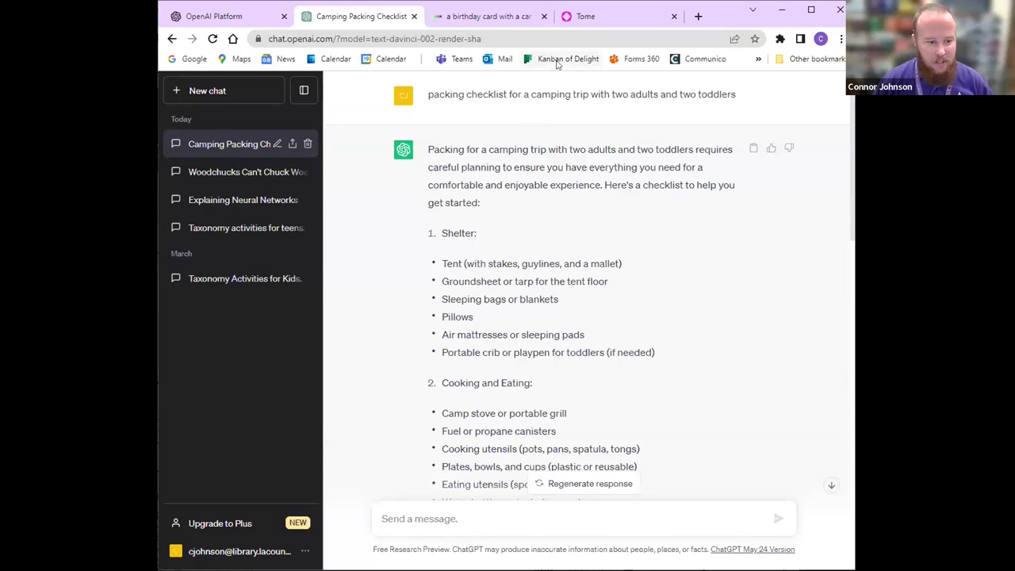
Switch to Tome and review its Free, Pro and Enterprise plans, returning to the recently viewed tomes.
left_click(589, 17)
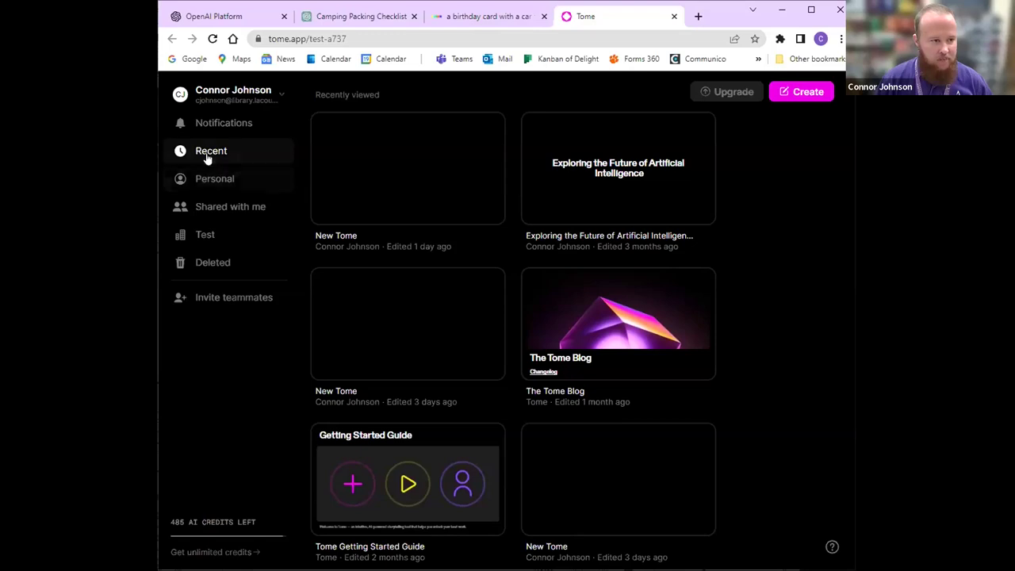
left_click(181, 529)
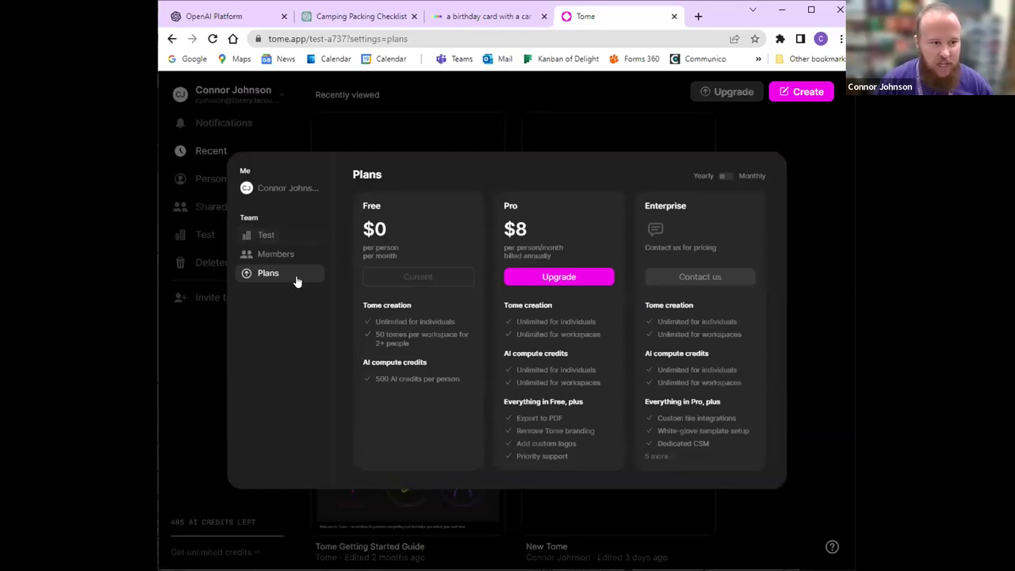
left_click(810, 224)
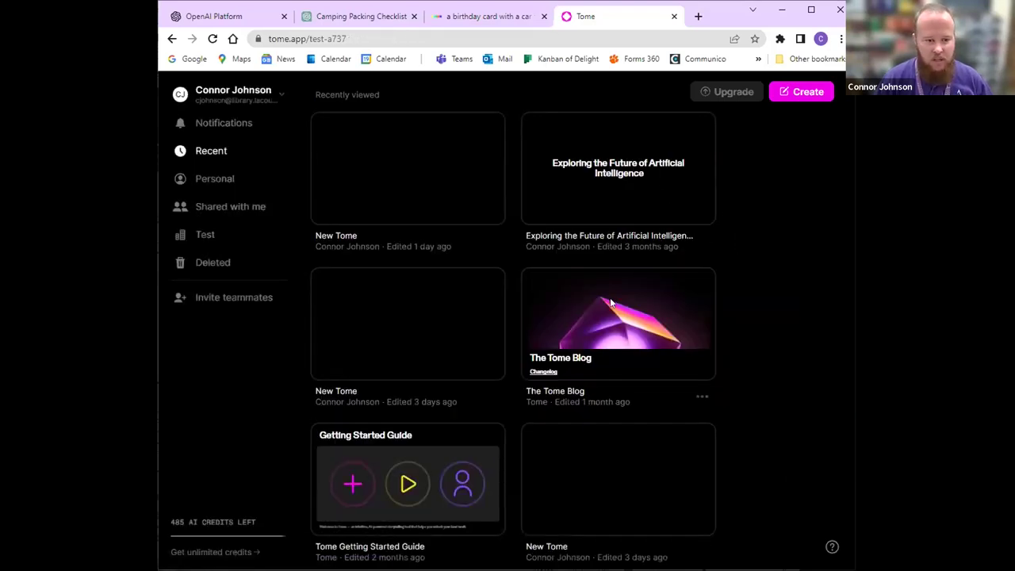
Open the "Exploring the Future of Artificial Intelligence" tome and look through its pages from the outline to the Conclusion.
scroll(610, 293, "down", 4)
scroll(590, 311, "up", 4)
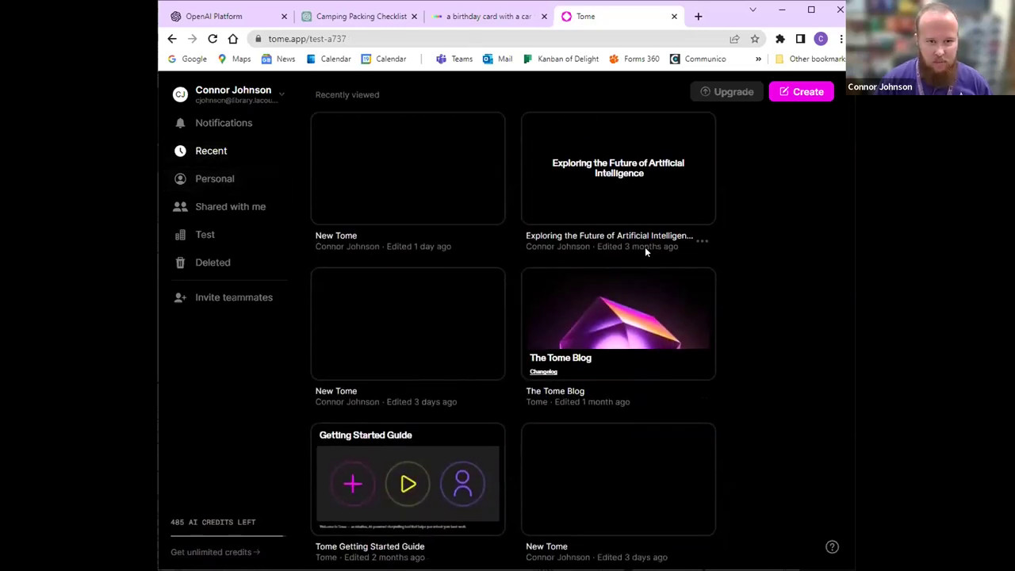
left_click(644, 178)
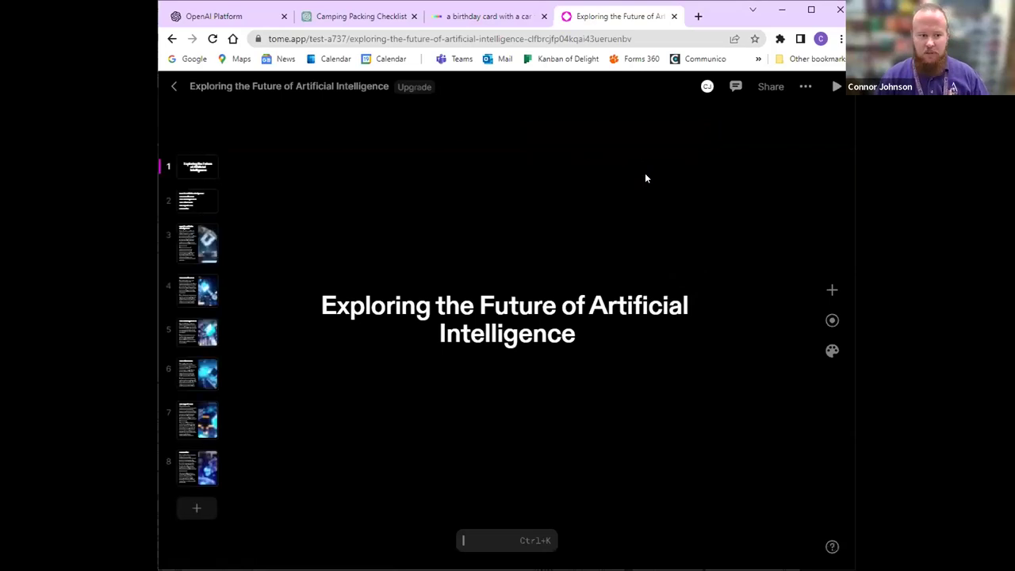
left_click(186, 202)
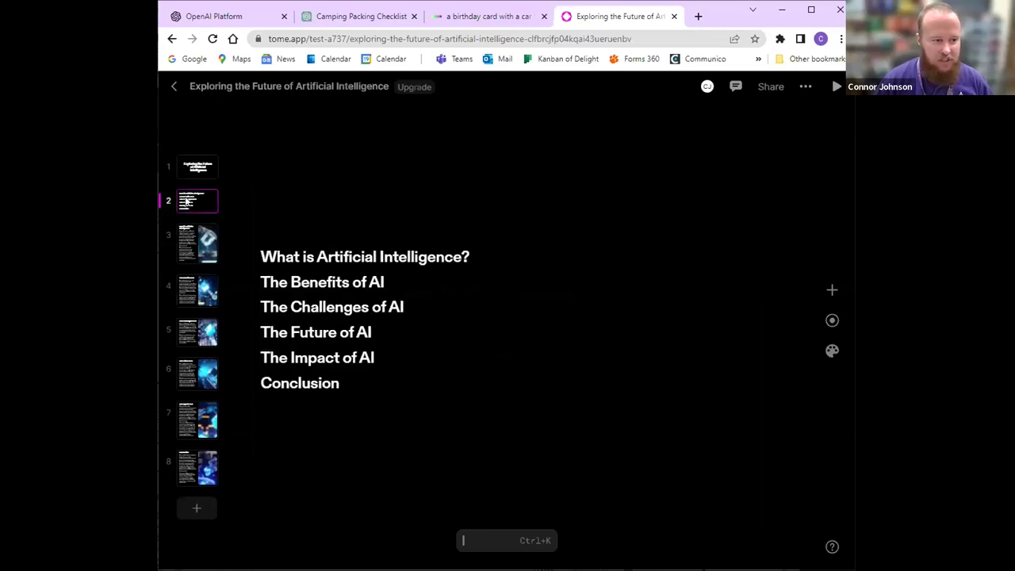
left_click(187, 248)
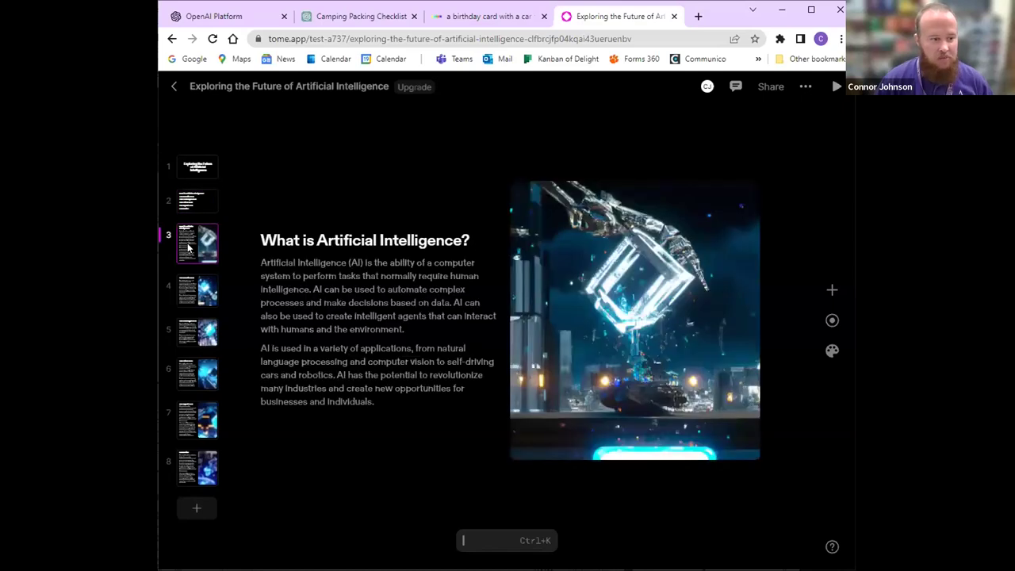
left_click(191, 293)
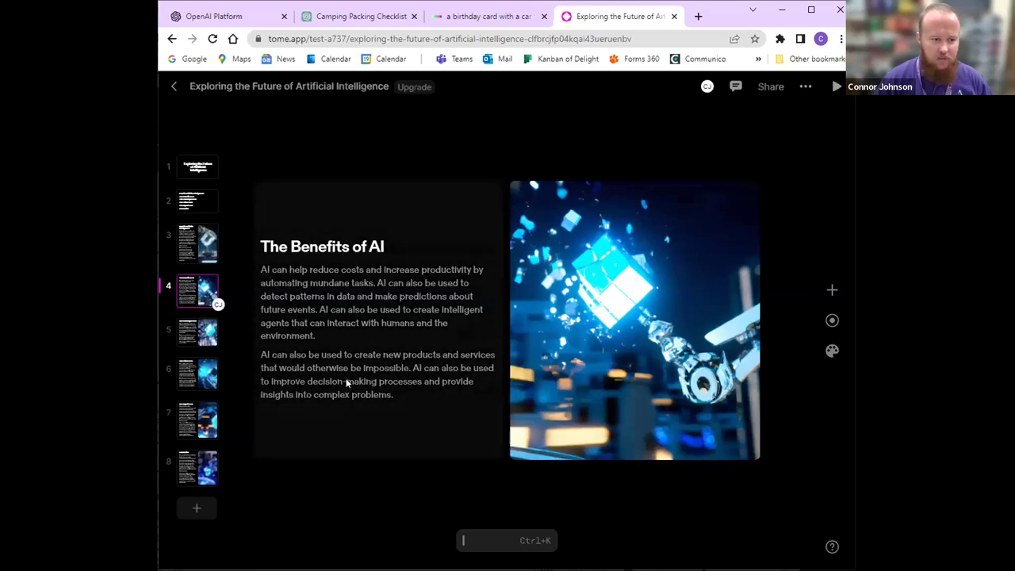
left_click(183, 330)
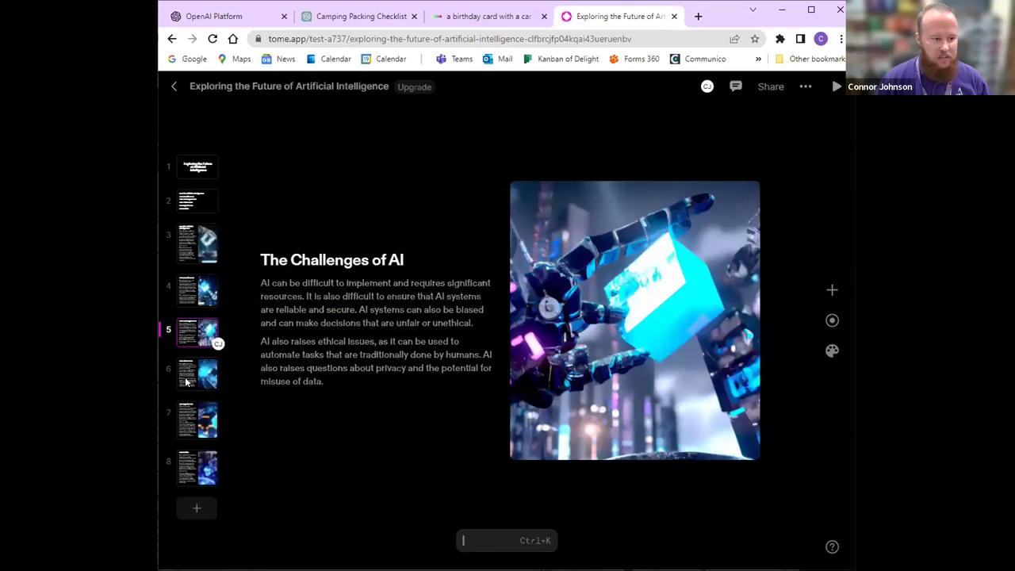
left_click(187, 382)
left_click(198, 421)
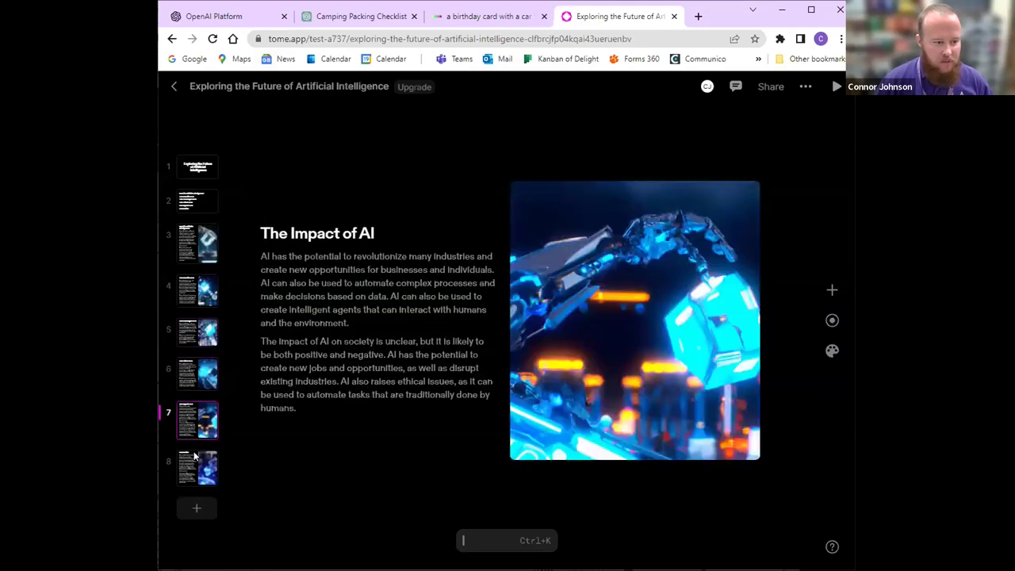
left_click(192, 463)
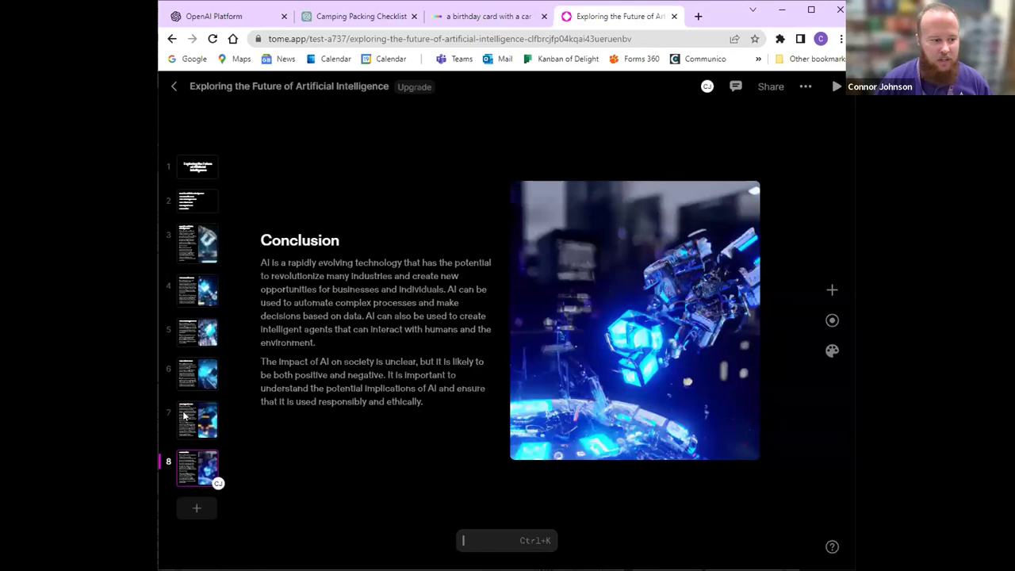
Go back through the preceding pages, including The Future of AI, and return to the outline on page 2.
left_click(184, 416)
key("Up")
key("Up")
key("Up")
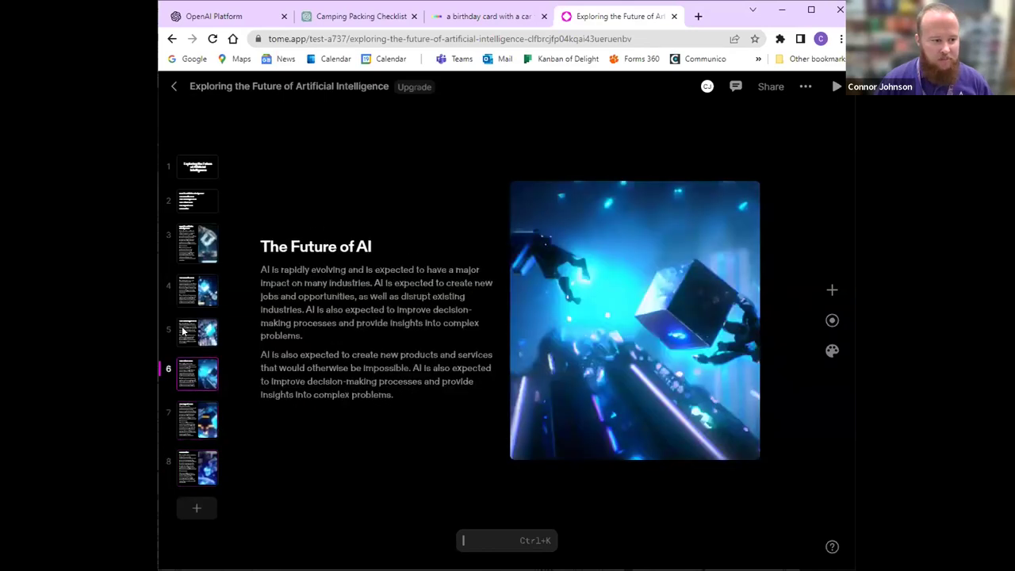
left_click(191, 207)
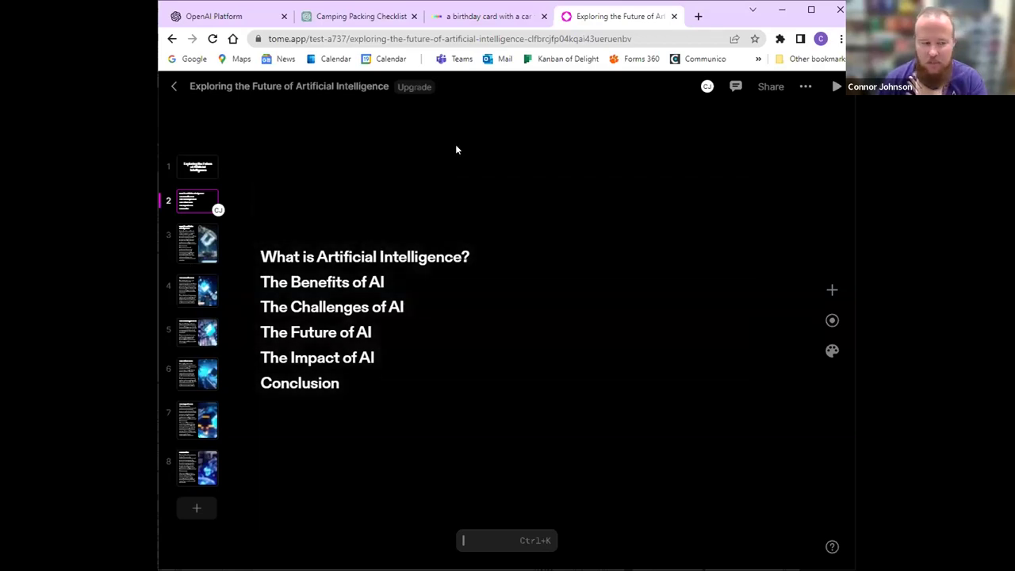
Look through the artificial intelligence tome's pages once more, from the title page to the Conclusion on page 8.
left_click(193, 172)
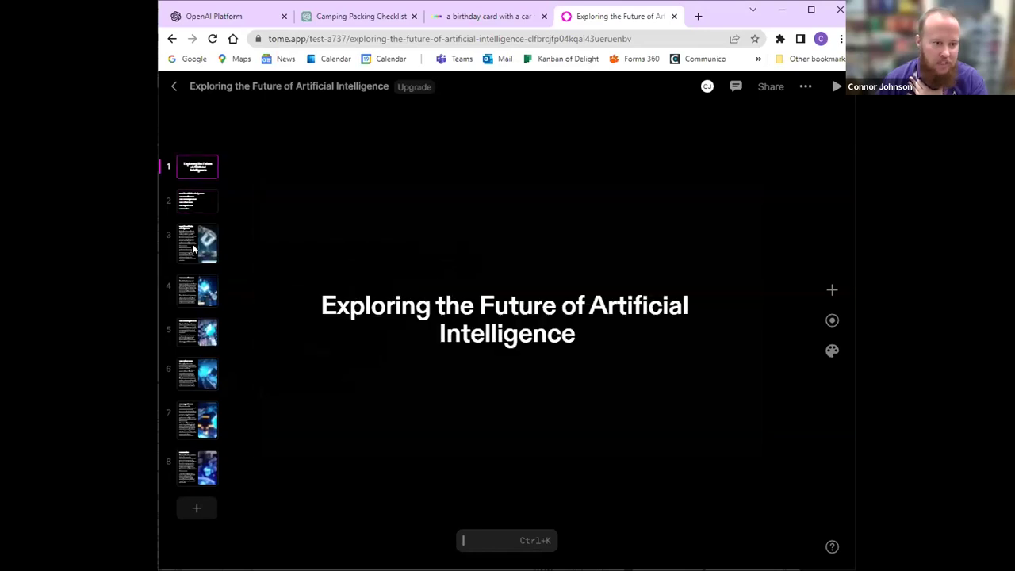
left_click(193, 249)
left_click(198, 295)
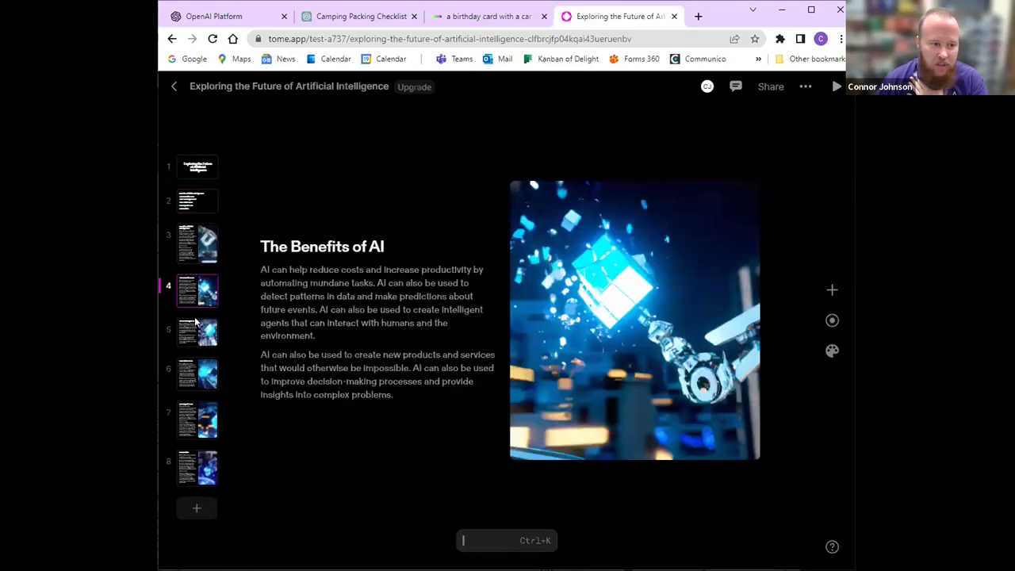
left_click(193, 336)
left_click(192, 370)
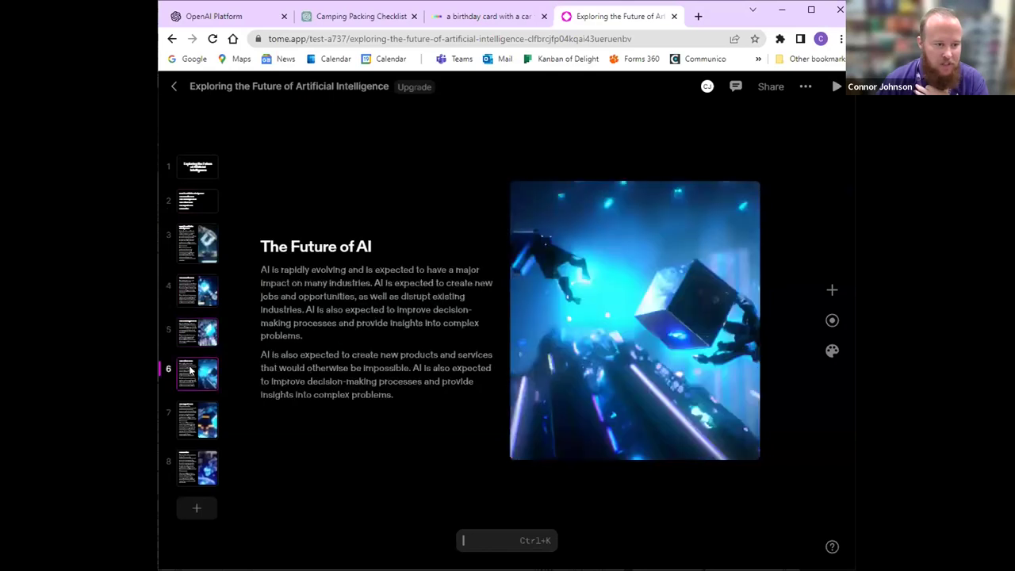
left_click(198, 423)
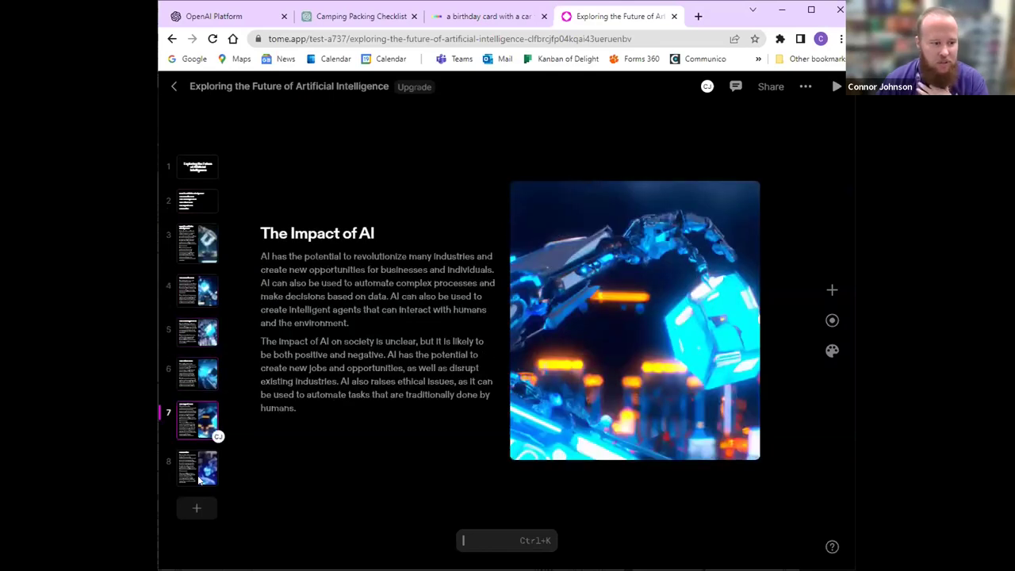
left_click(199, 478)
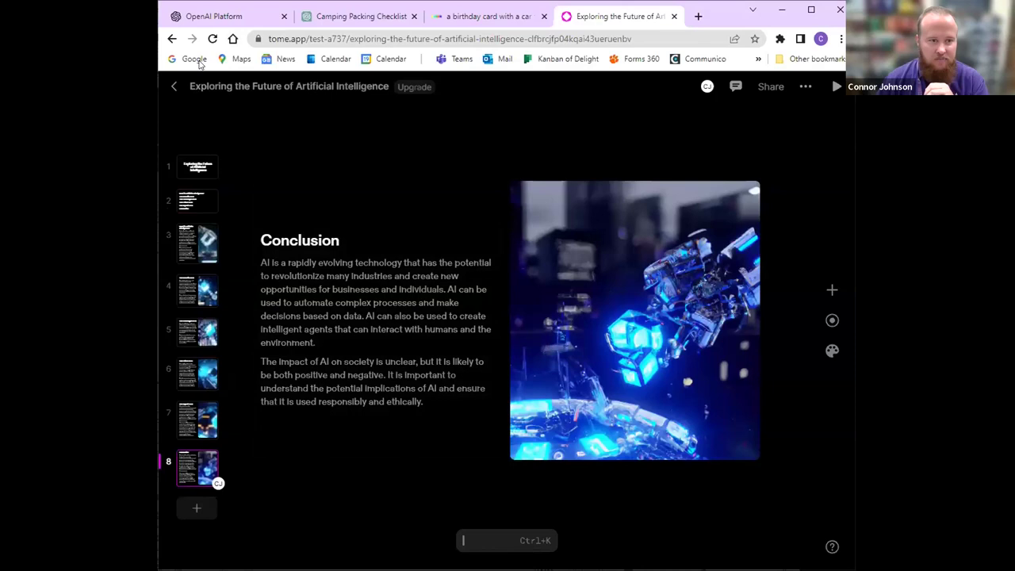
Return to the recent tomes and create a new tome, requesting a presentation outline about "how to play better flute".
left_click(174, 86)
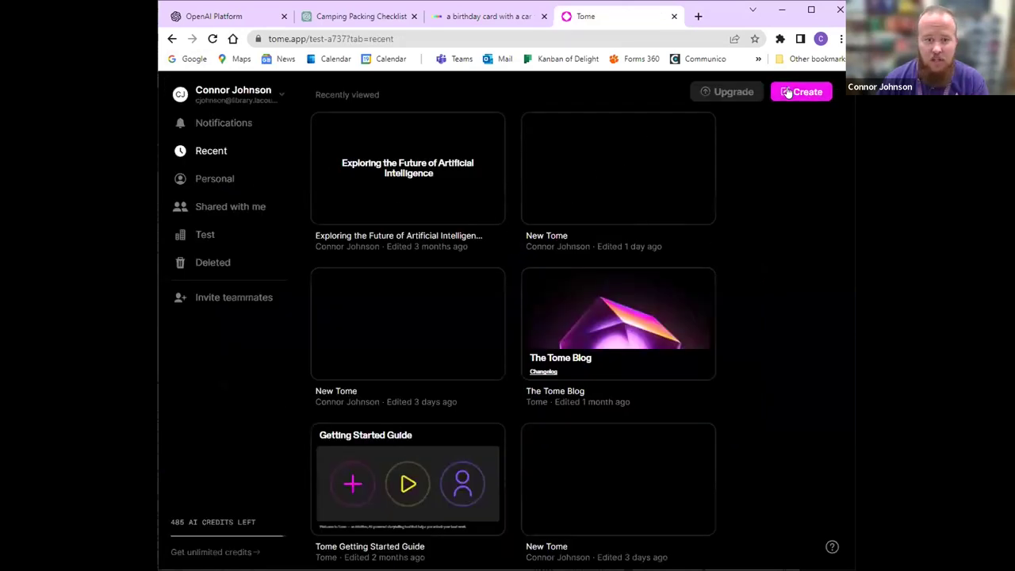
left_click(787, 92)
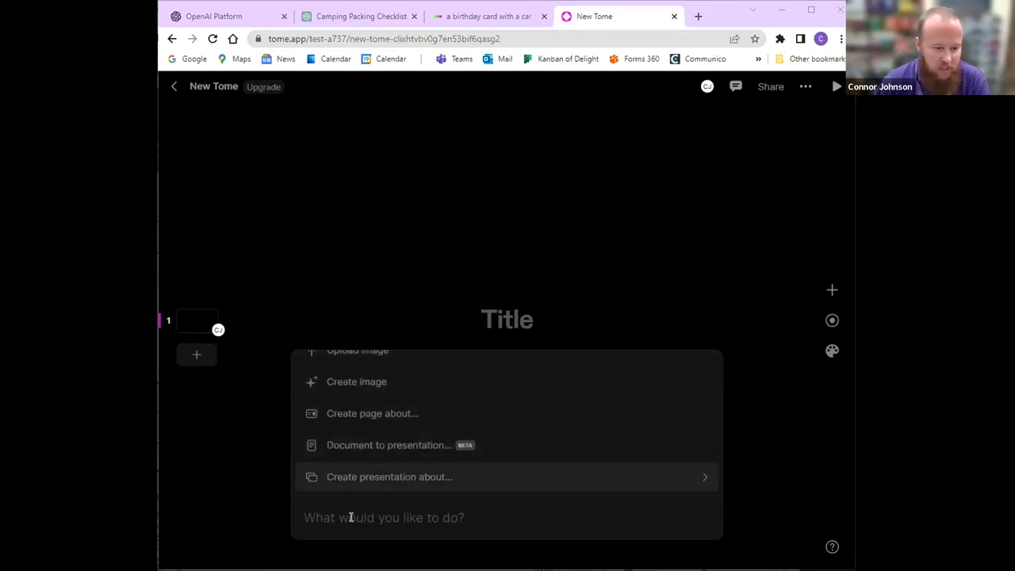
left_click(365, 477)
type("how to play better flute")
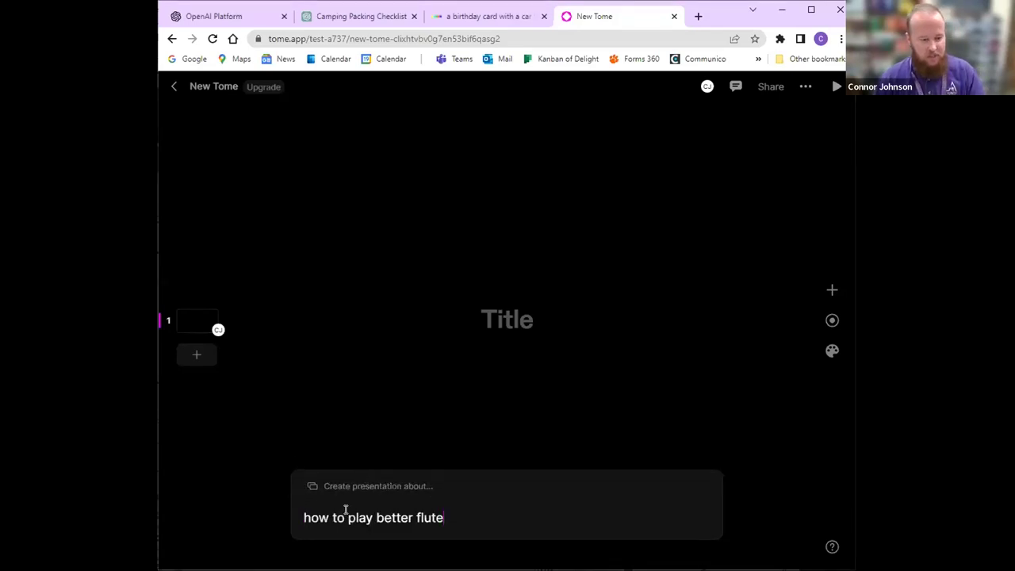
key("Return")
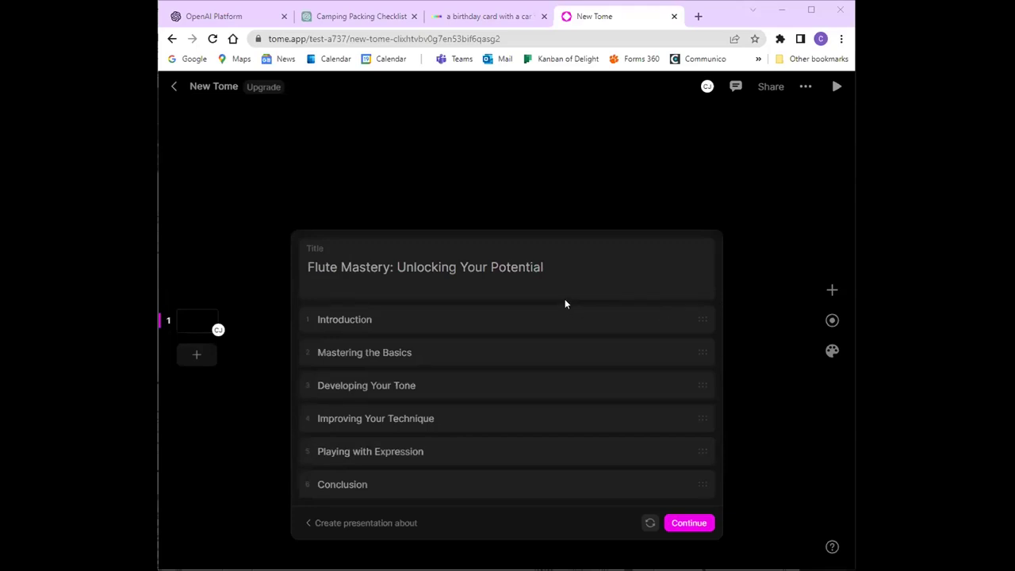
Look over the proposed flute outline's title and first section entries, and generate the presentation from it.
mouse_move(657, 324)
left_click(340, 315)
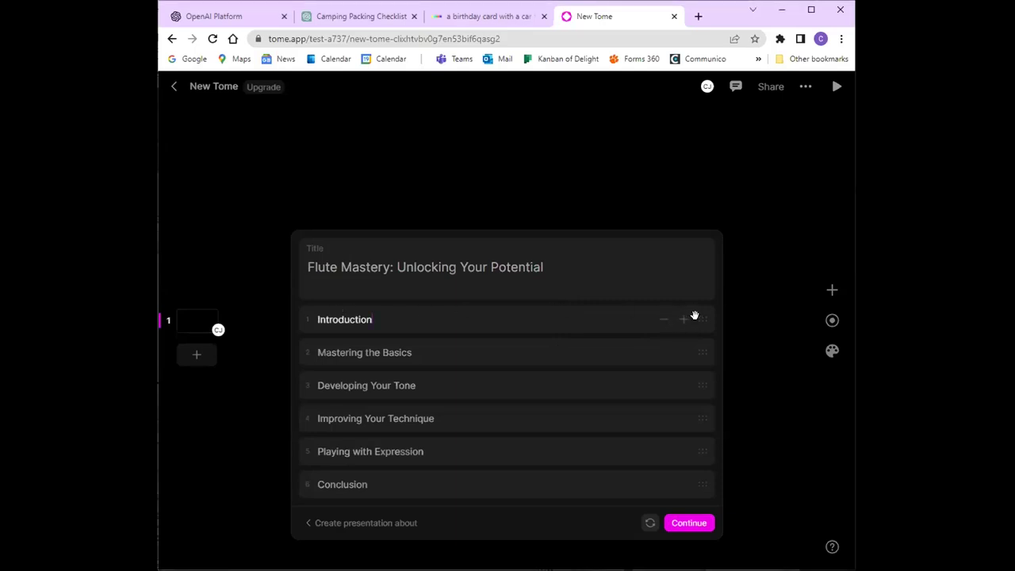
left_click(357, 351)
left_click(350, 315)
double_click(349, 317)
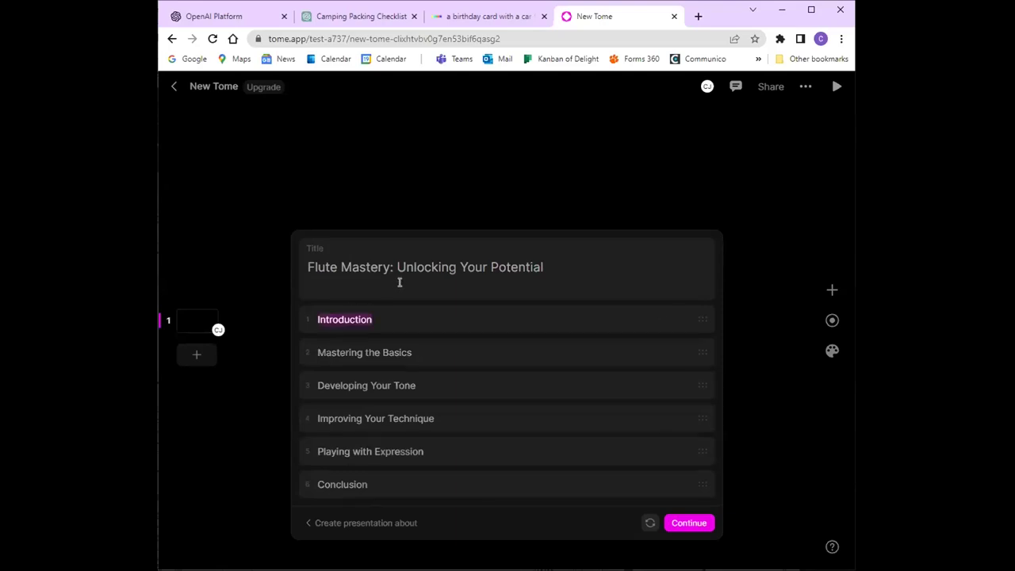
left_click(420, 297)
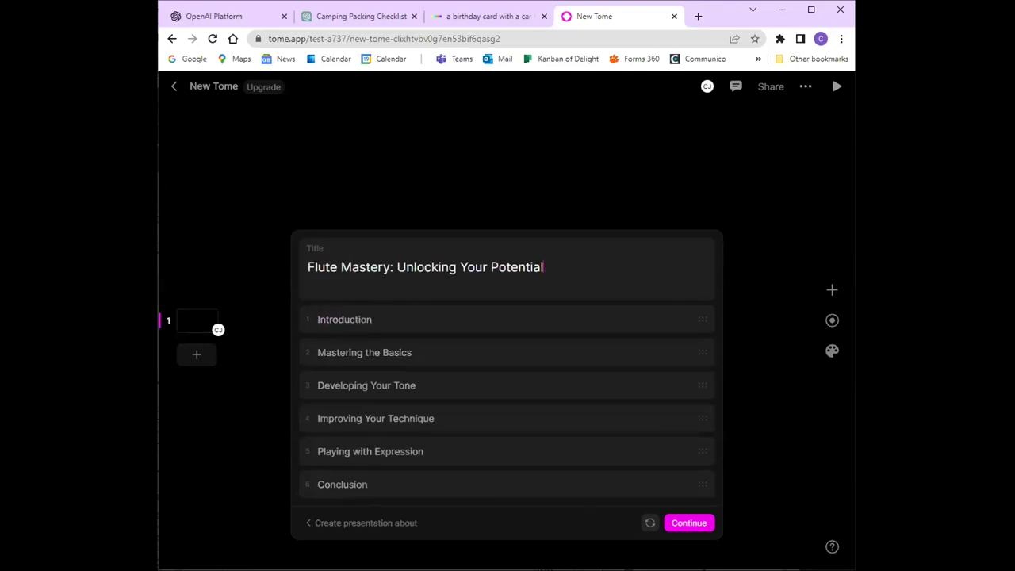
left_click(689, 525)
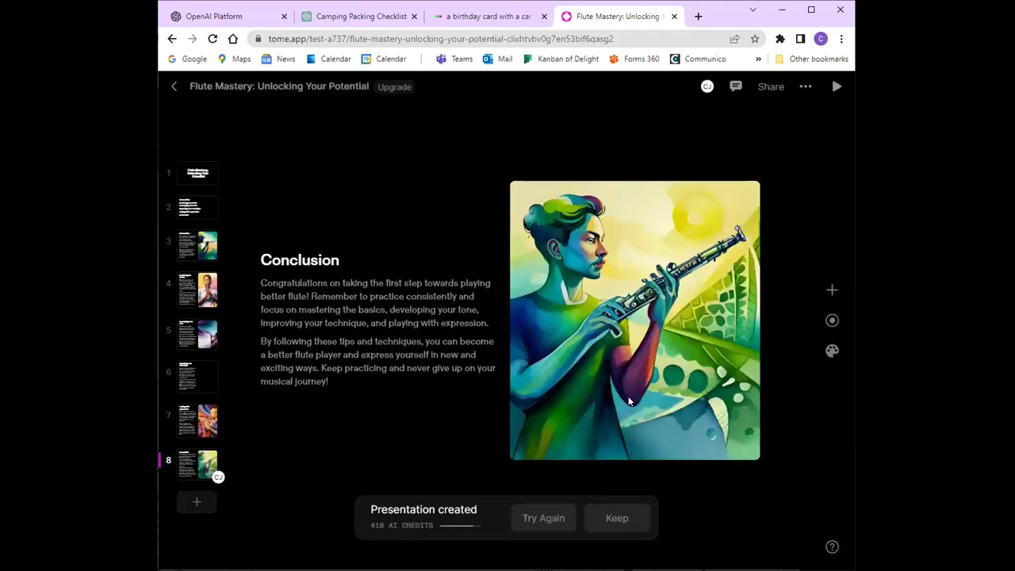
Examine the generated flute presentation's title page, its list of sections and the Introduction page.
left_click(188, 178)
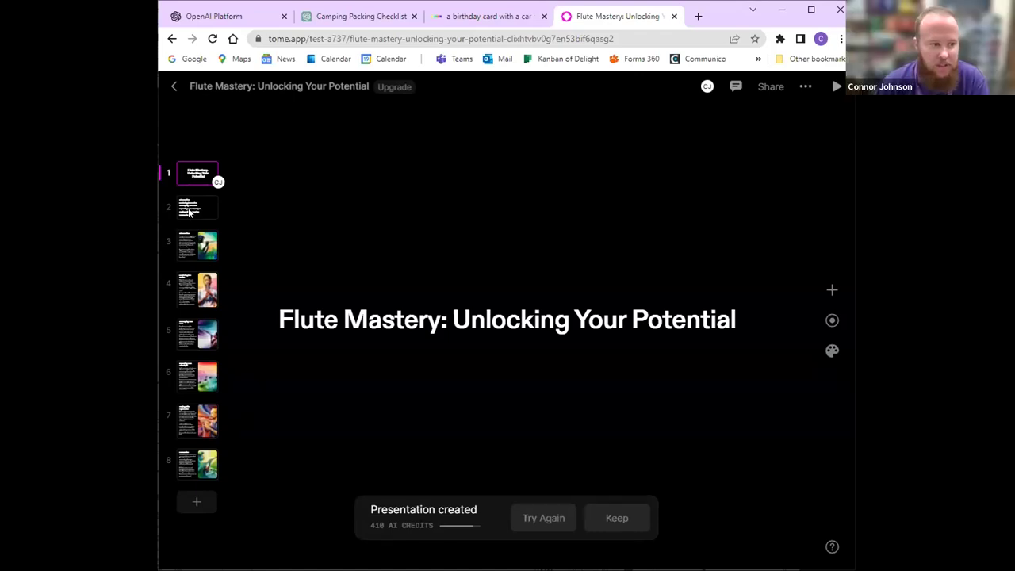
left_click(188, 208)
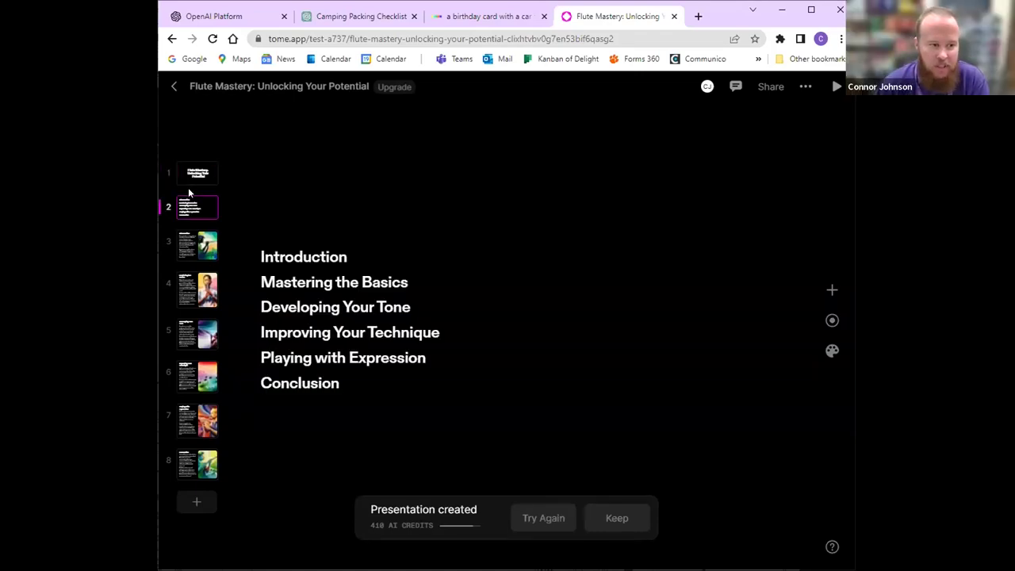
left_click(191, 181)
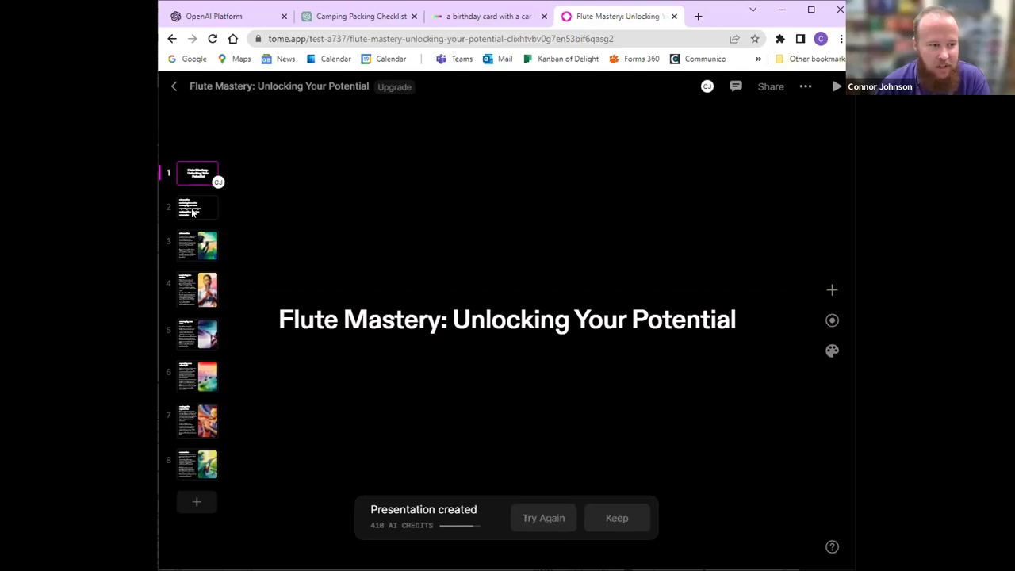
left_click(192, 210)
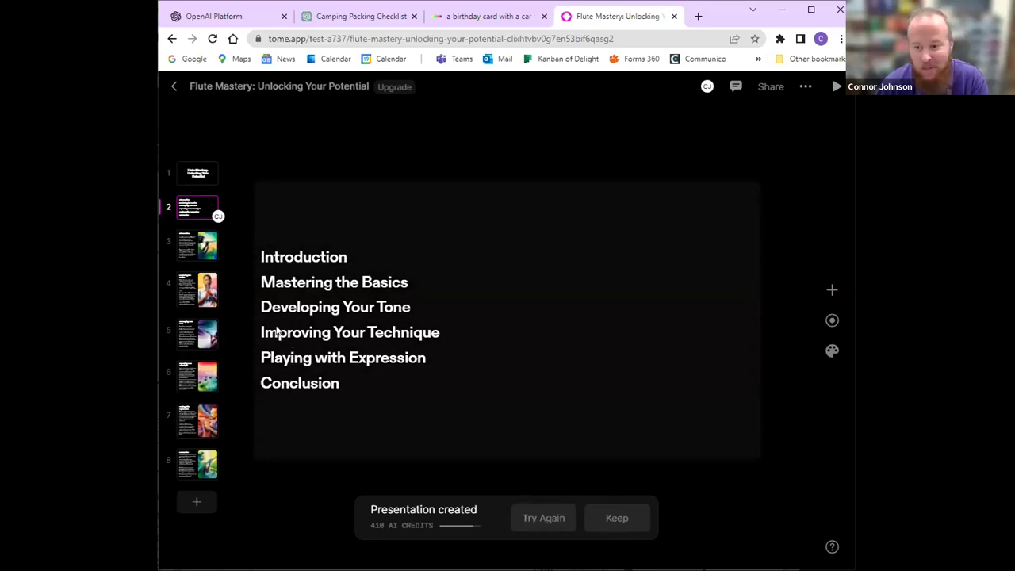
left_click(182, 249)
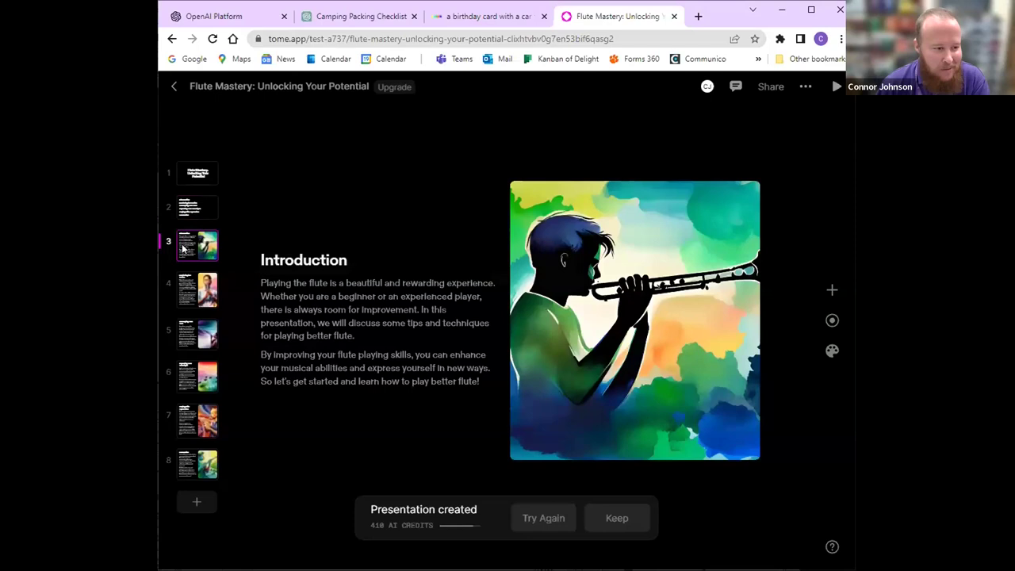
left_click(186, 205)
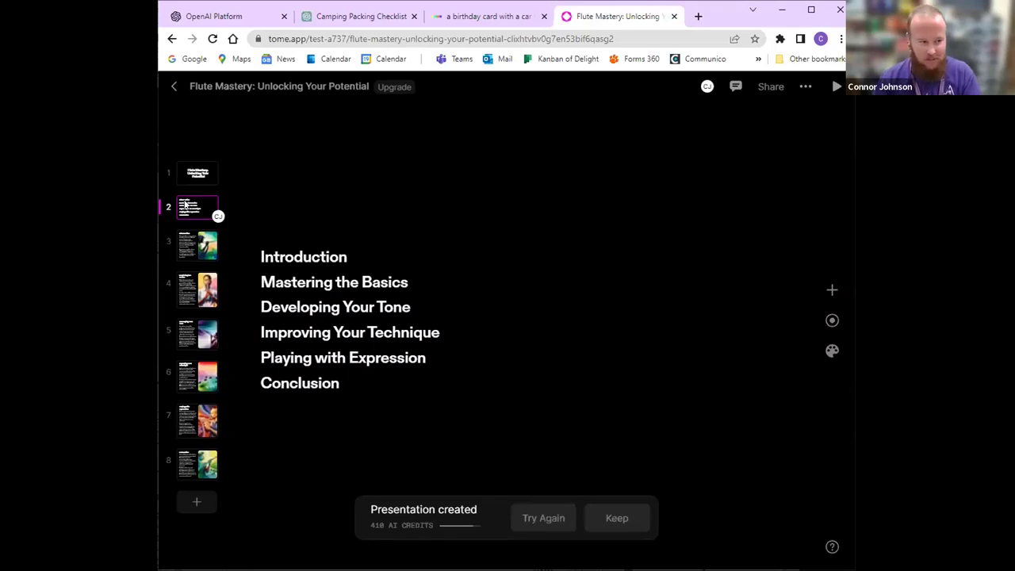
left_click(186, 250)
Review the flute presentation's pages from Mastering the Basics to the Conclusion and keep the generated presentation.
left_click(195, 290)
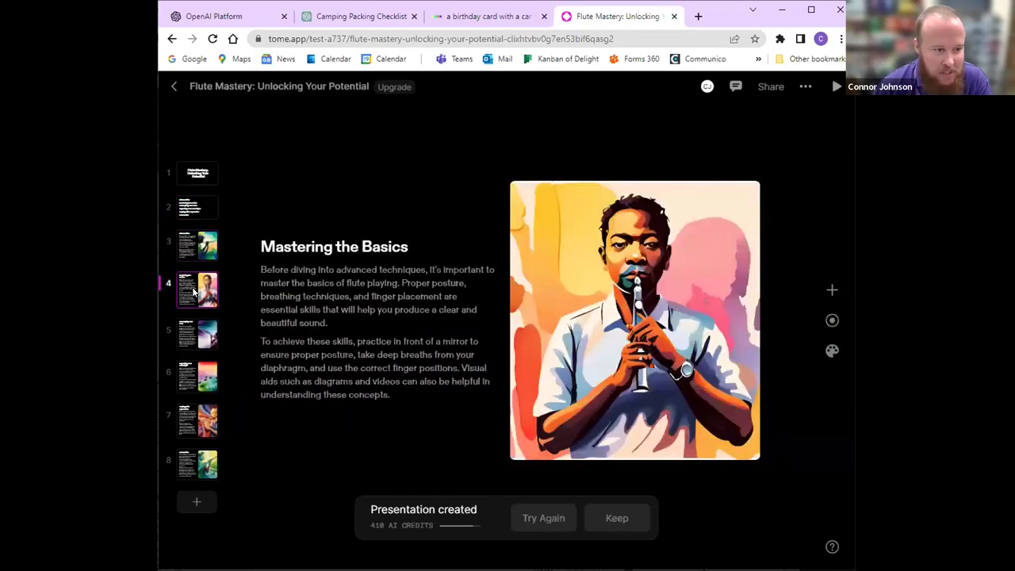
left_click(195, 341)
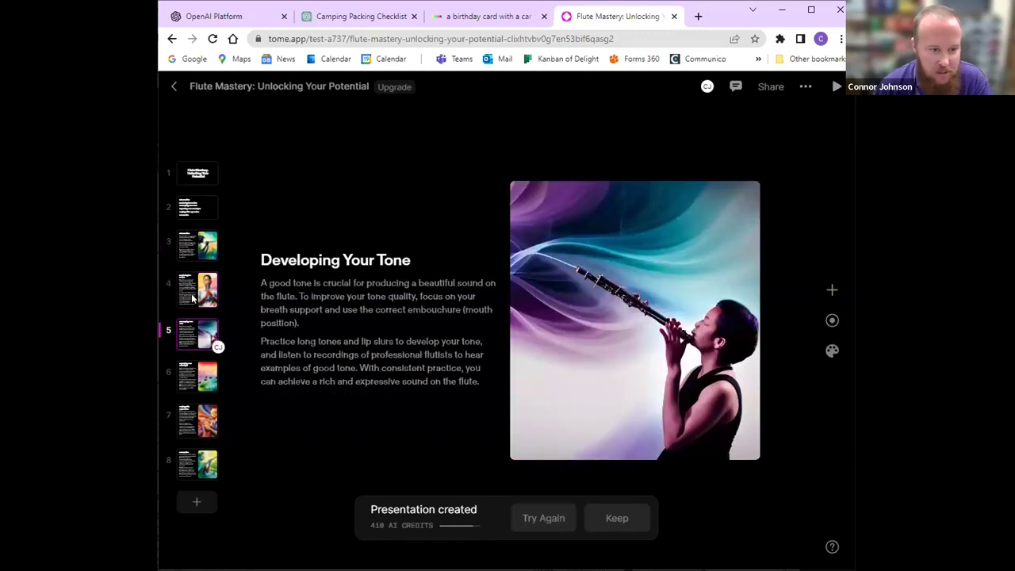
left_click(192, 298)
left_click(188, 336)
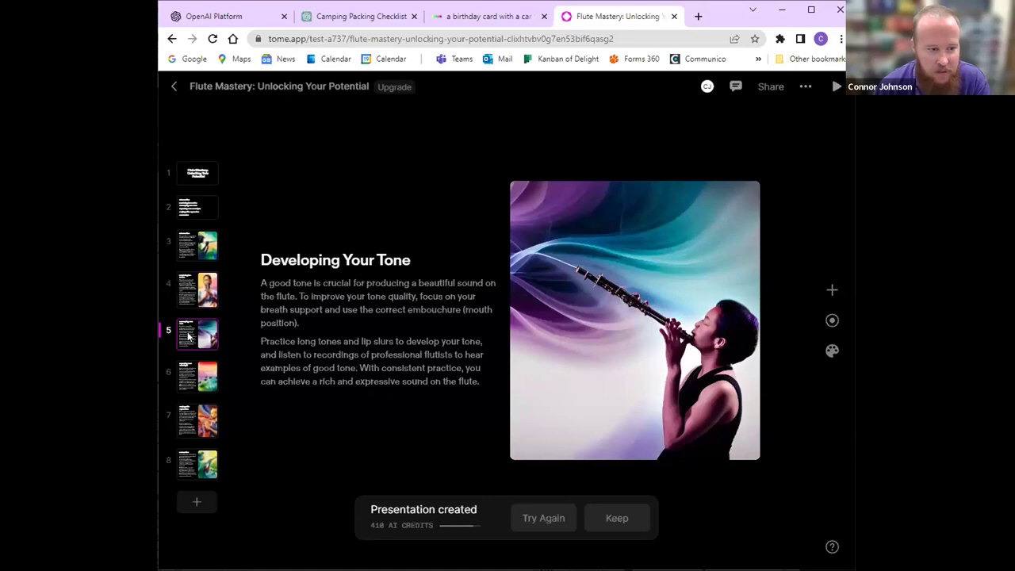
left_click(202, 380)
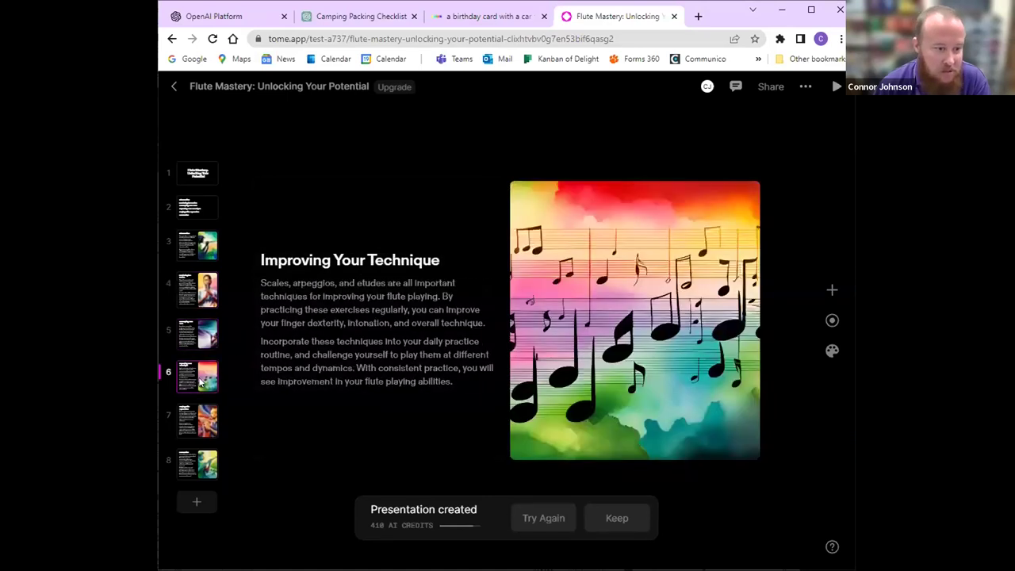
left_click(190, 428)
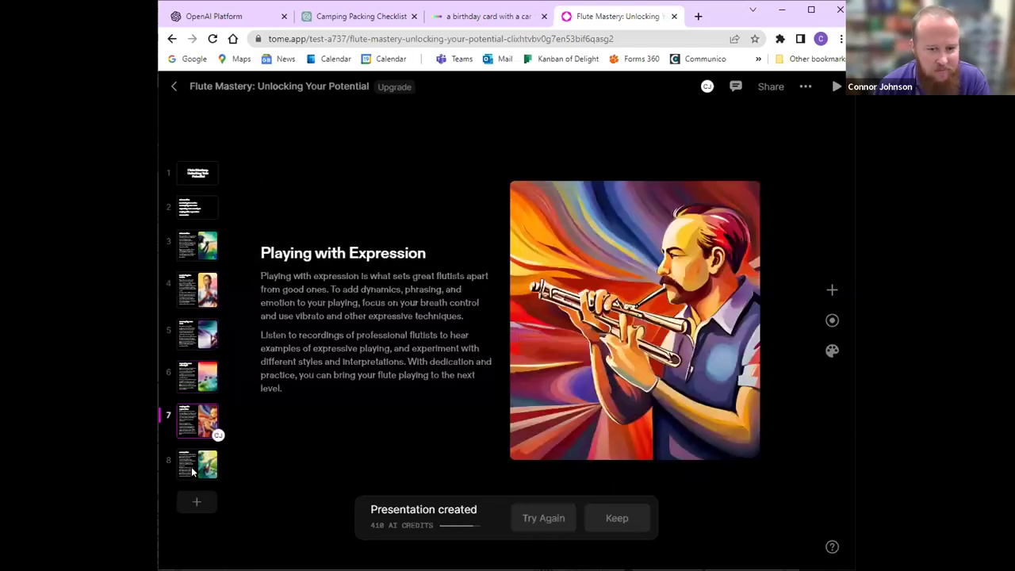
left_click(191, 468)
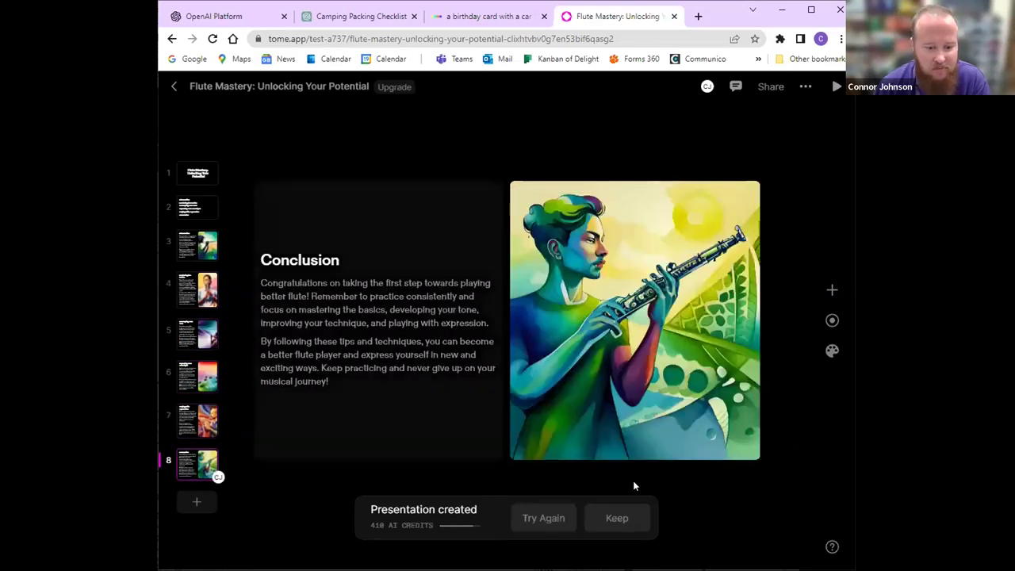
left_click(628, 520)
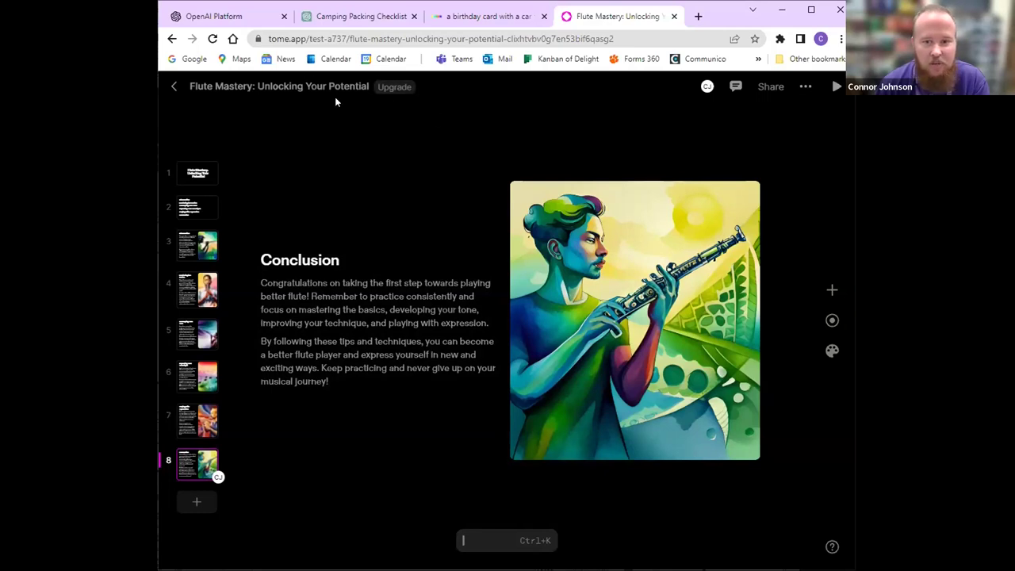
Return to the recent tomes and generate a new presentation about "international fisheries management", accepting the proposed outline.
left_click(172, 89)
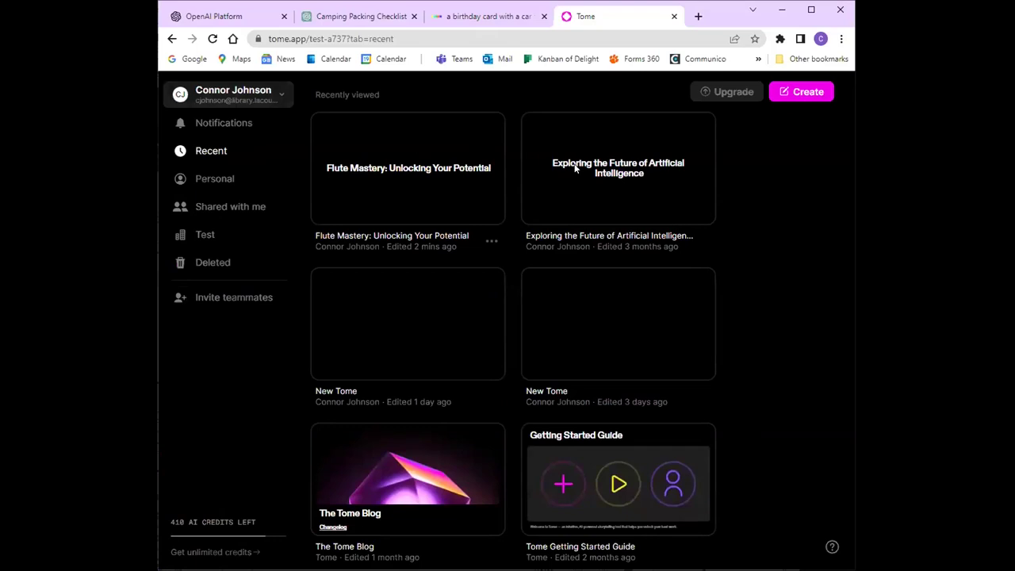
left_click(802, 92)
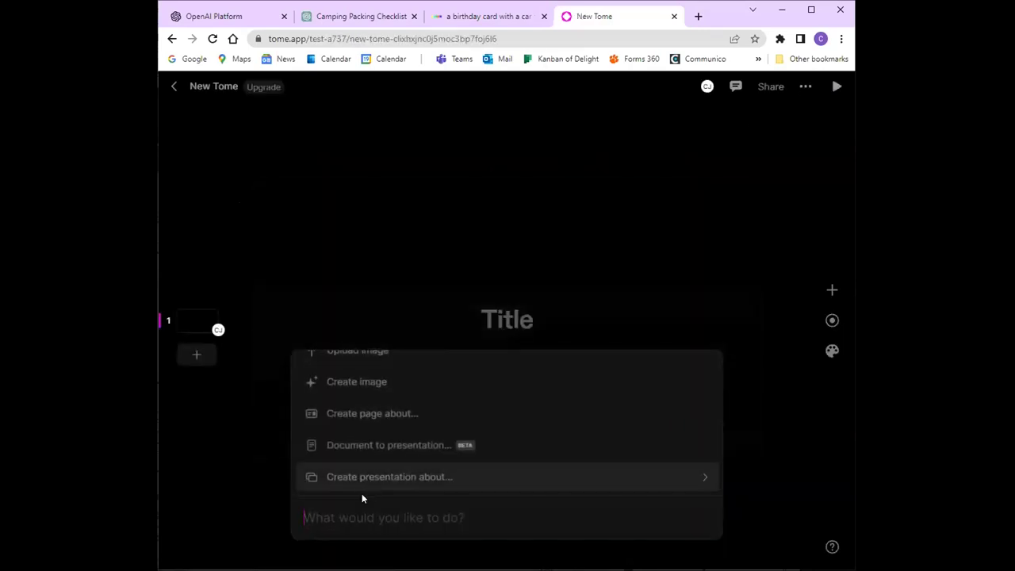
left_click(369, 480)
type("international fisheries")
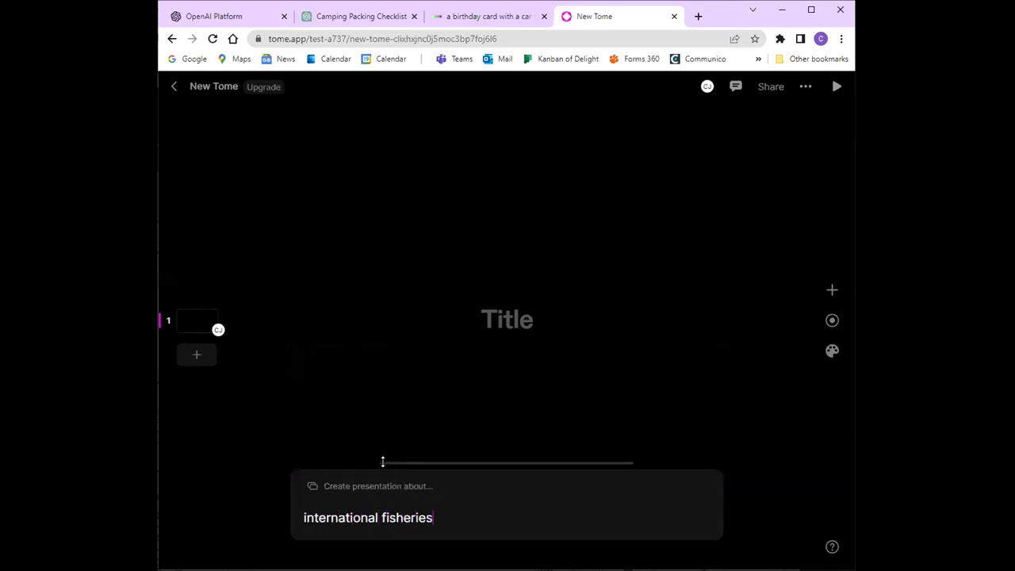
type(" management")
key("Return")
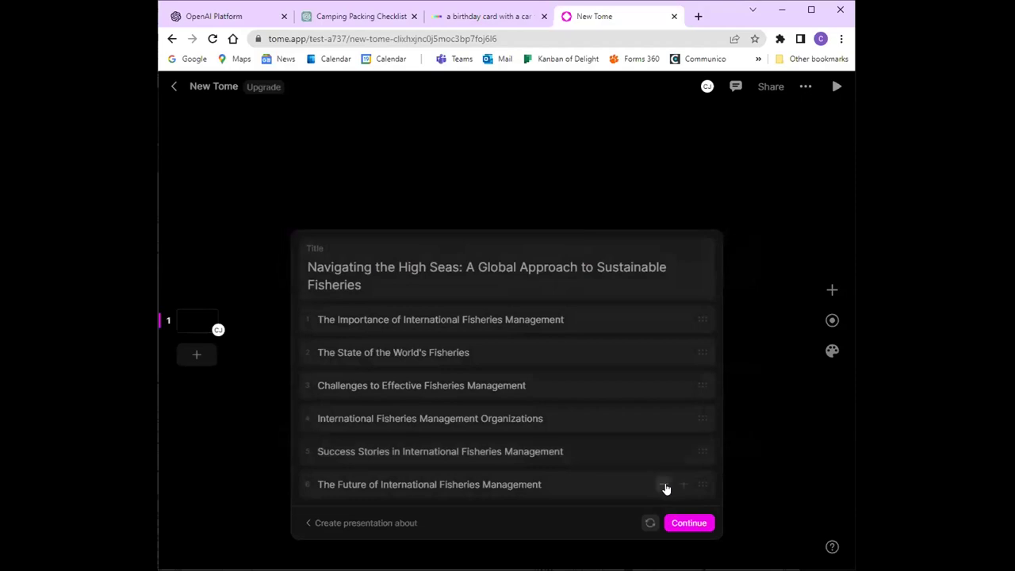
left_click(692, 524)
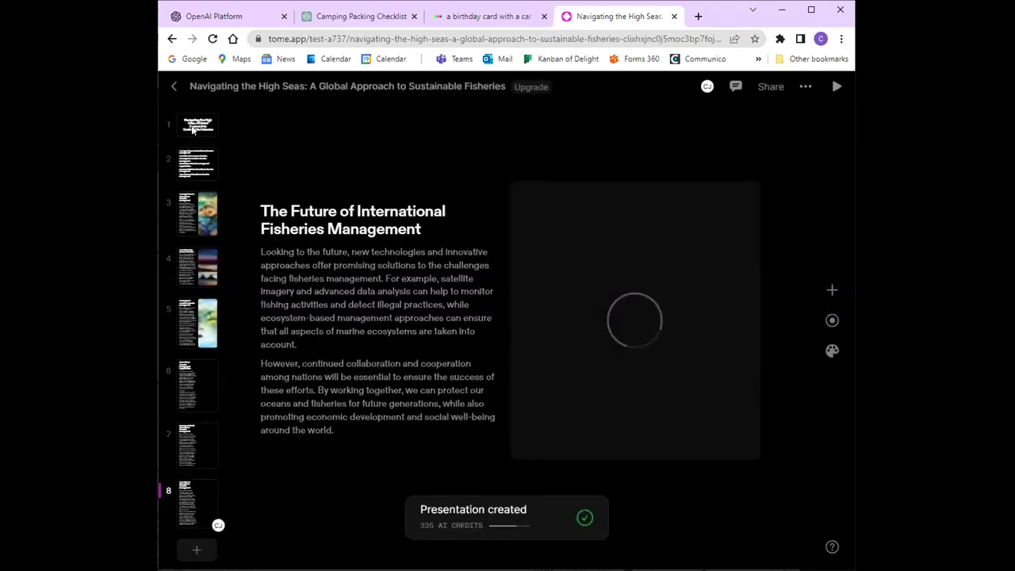
Review the fisheries presentation page by page, from the title page to The Future of International Fisheries Management.
left_click(192, 130)
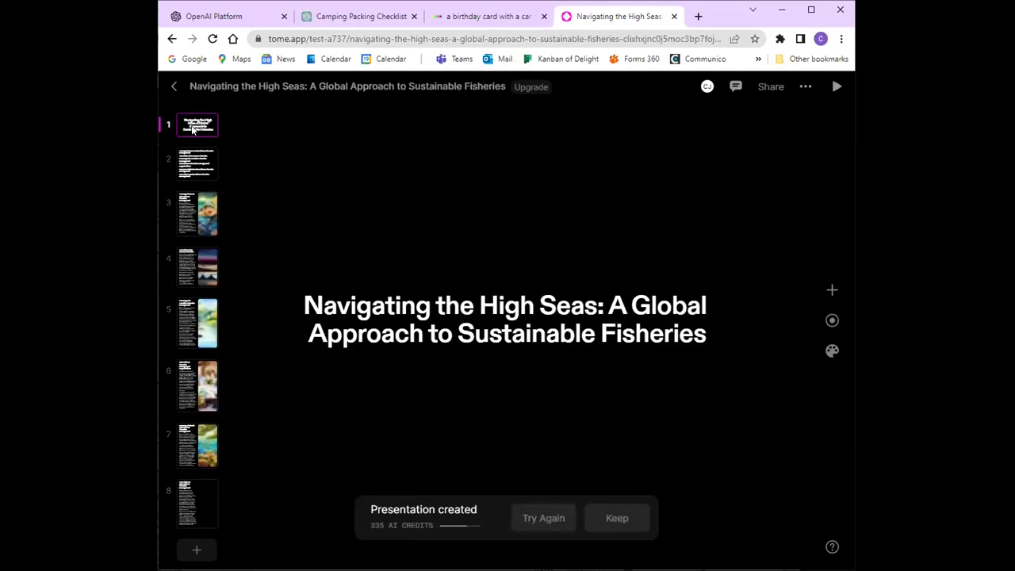
left_click(200, 161)
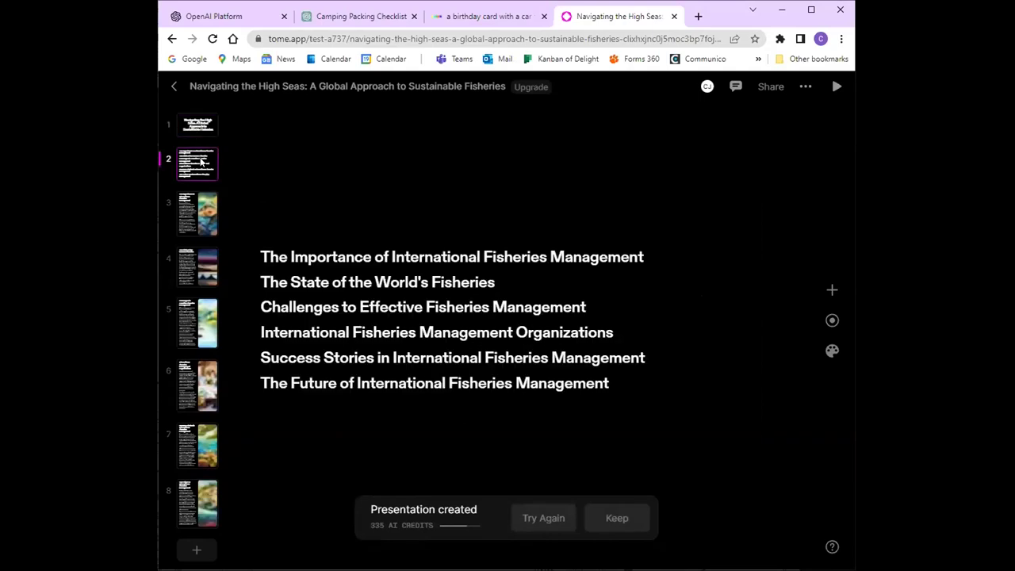
left_click(201, 229)
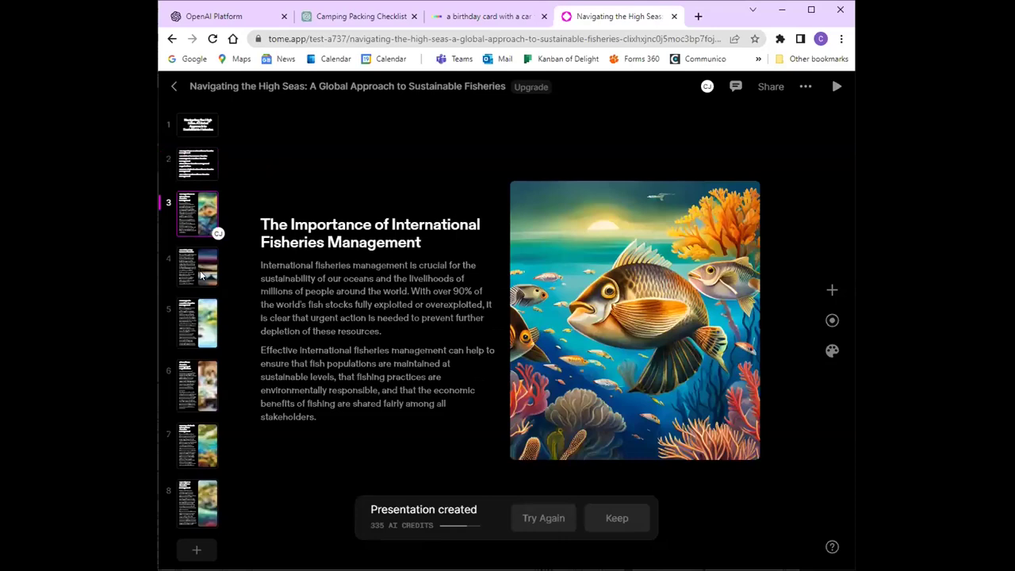
left_click(200, 274)
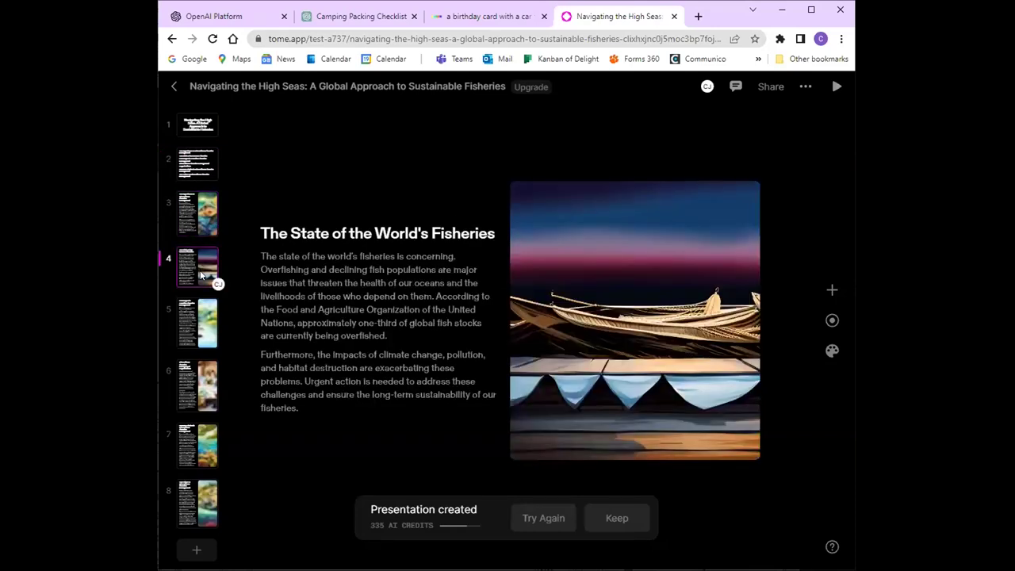
left_click(203, 319)
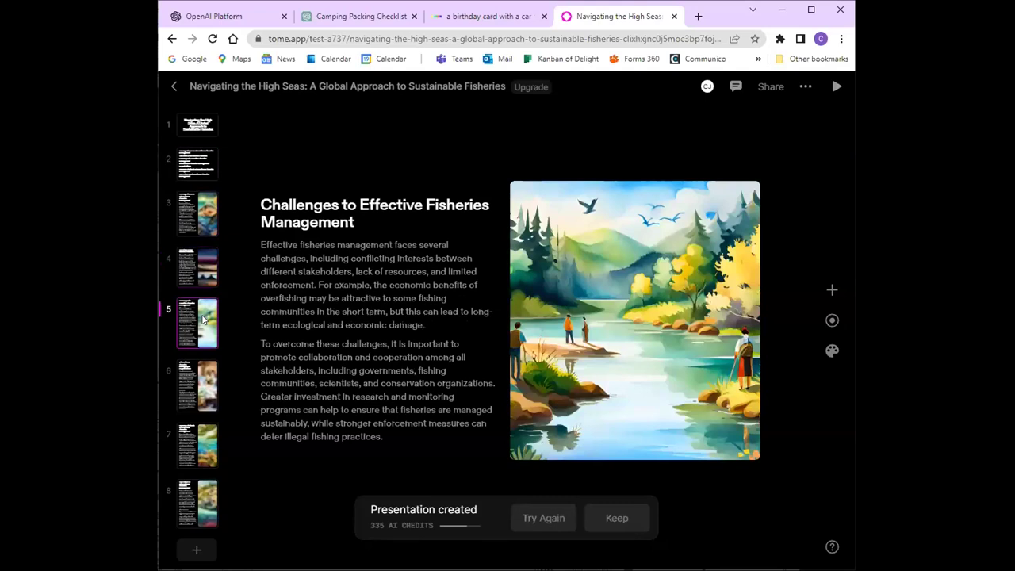
left_click(191, 393)
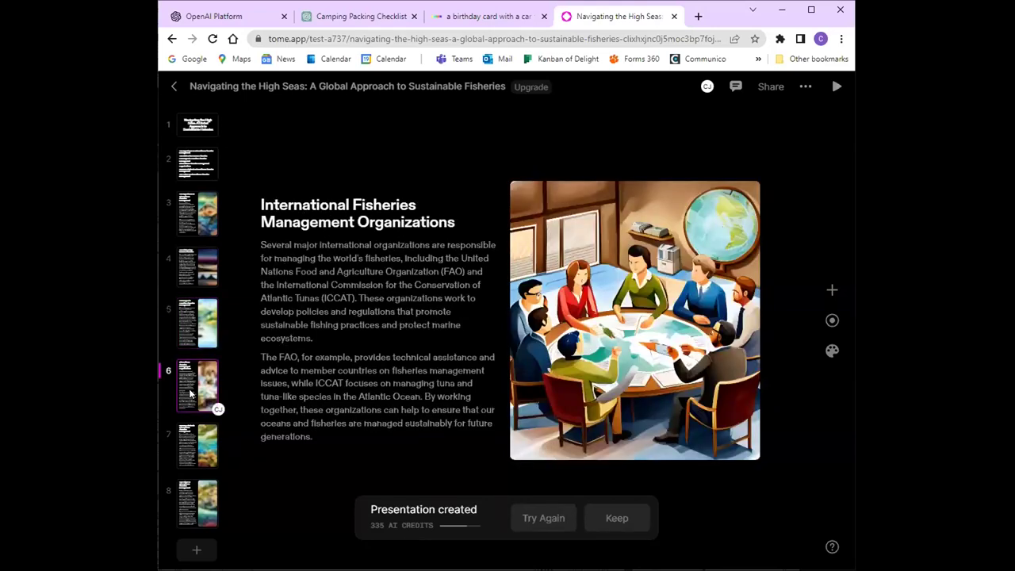
left_click(199, 440)
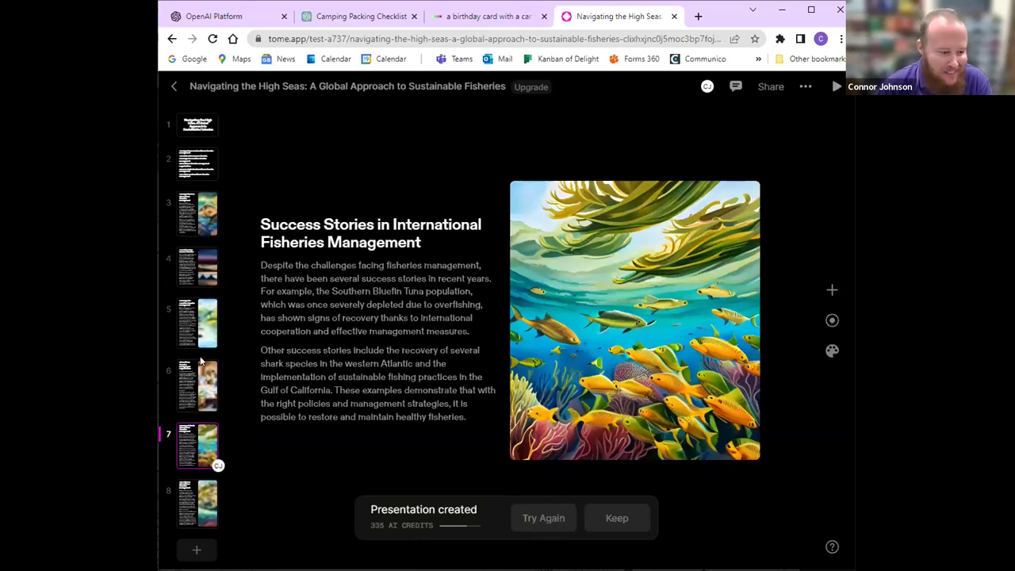
left_click(187, 514)
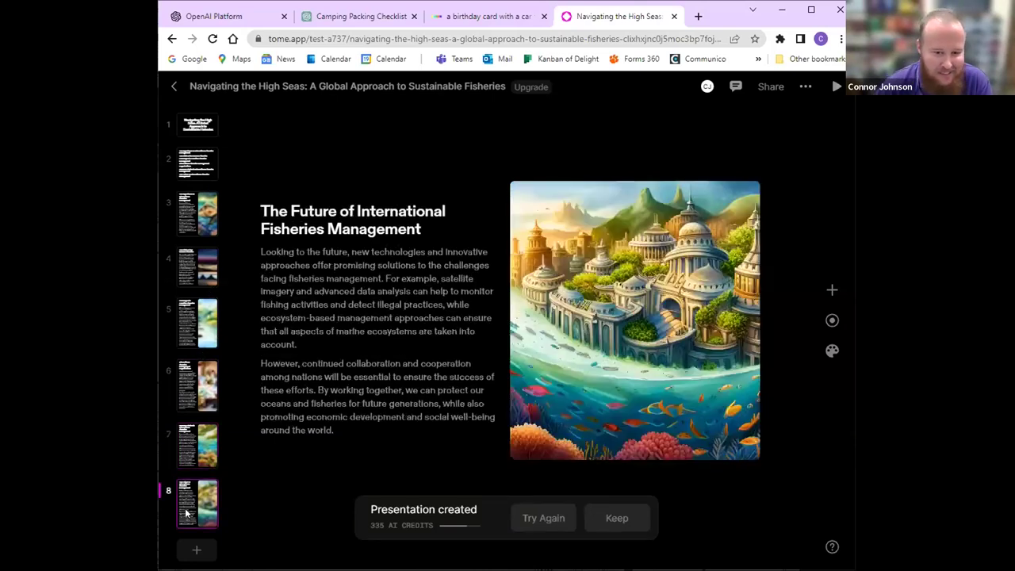
Go back through the previous pages to the one on Challenges to Effective Fisheries Management.
left_click(188, 431)
left_click(187, 400)
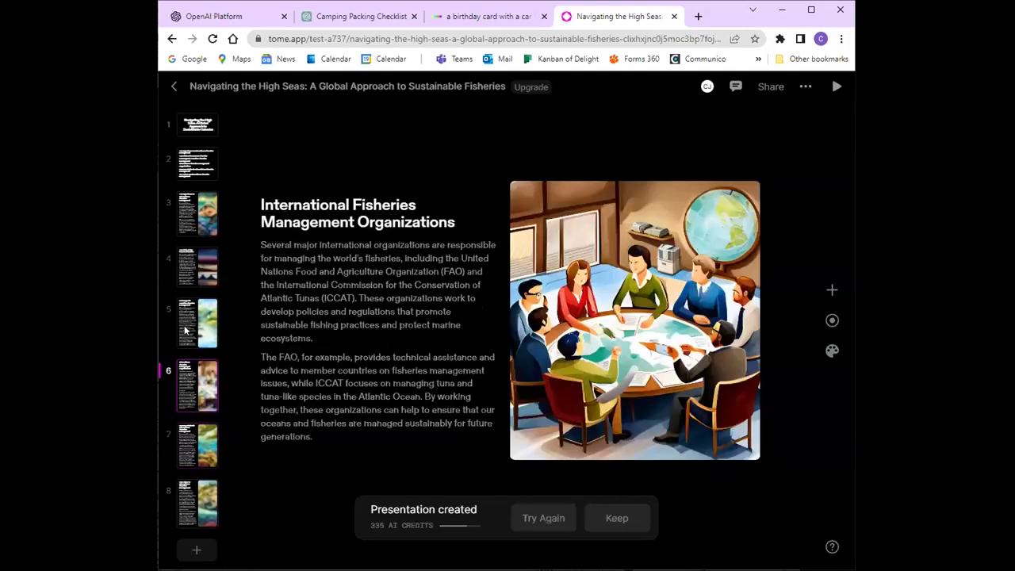
left_click(185, 328)
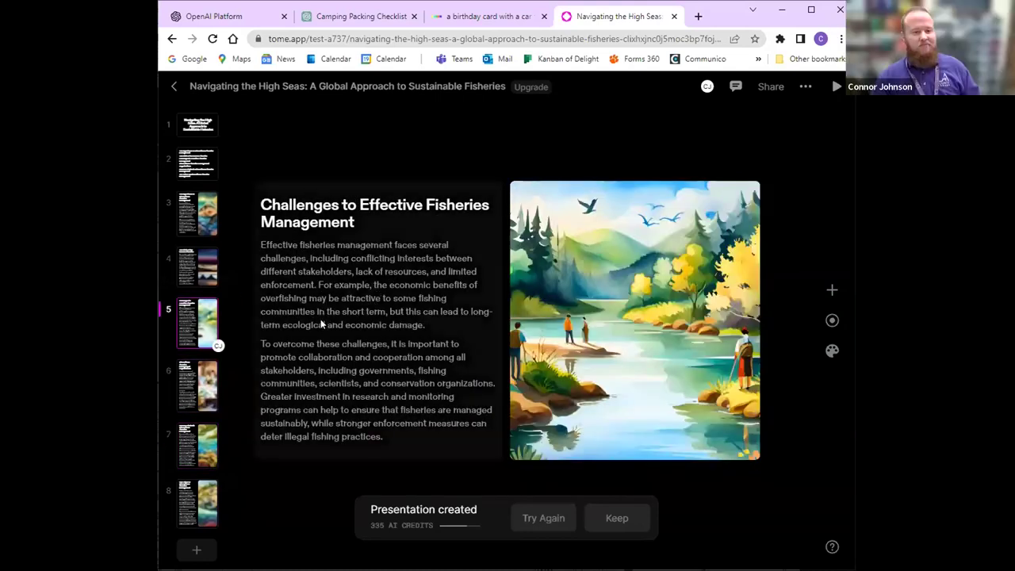
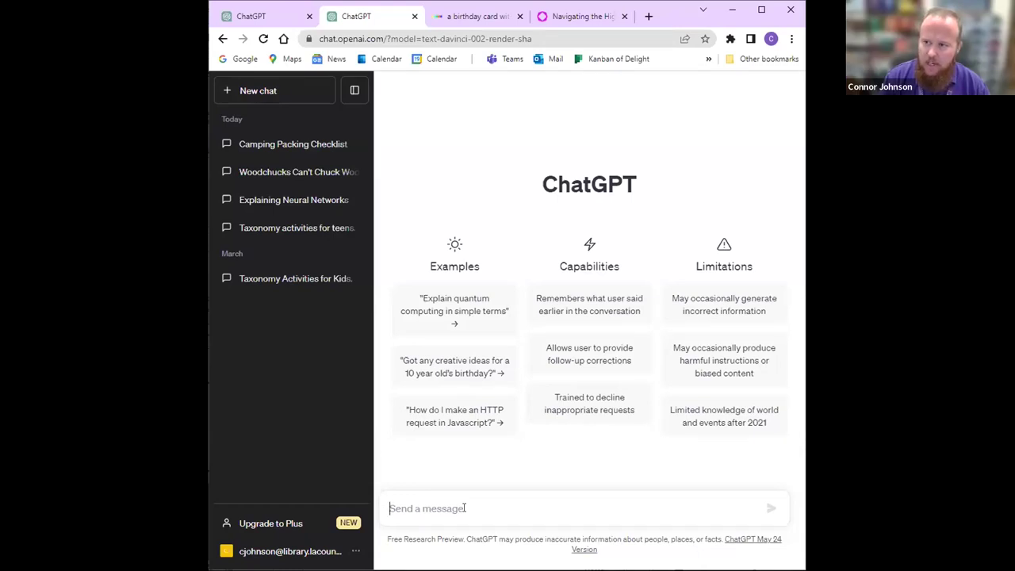
In a new ChatGPT chat, begin the prompt with "I'm applying for a job as a nurse at a small hospital.".
type("wr")
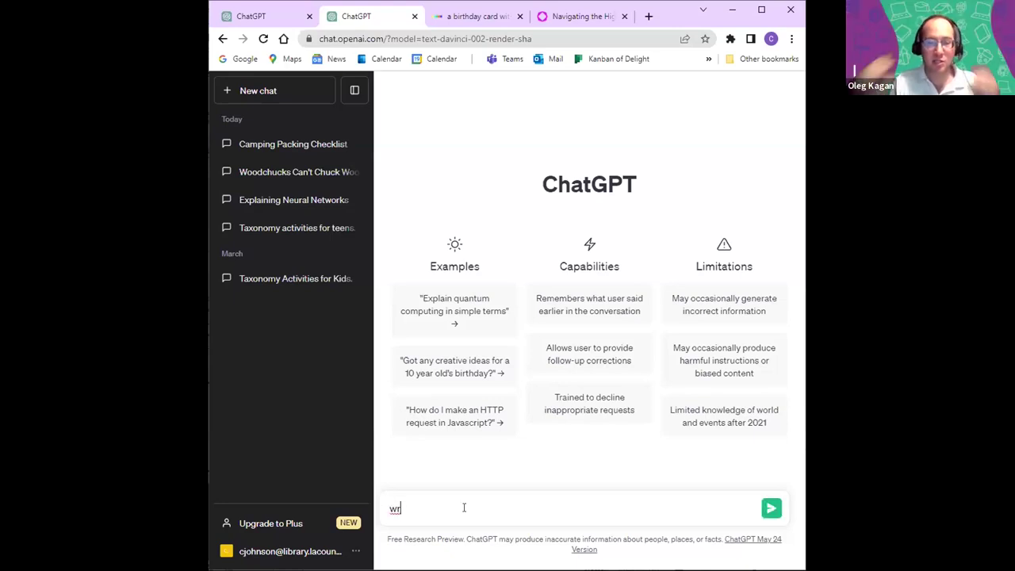
key("BackSpace")
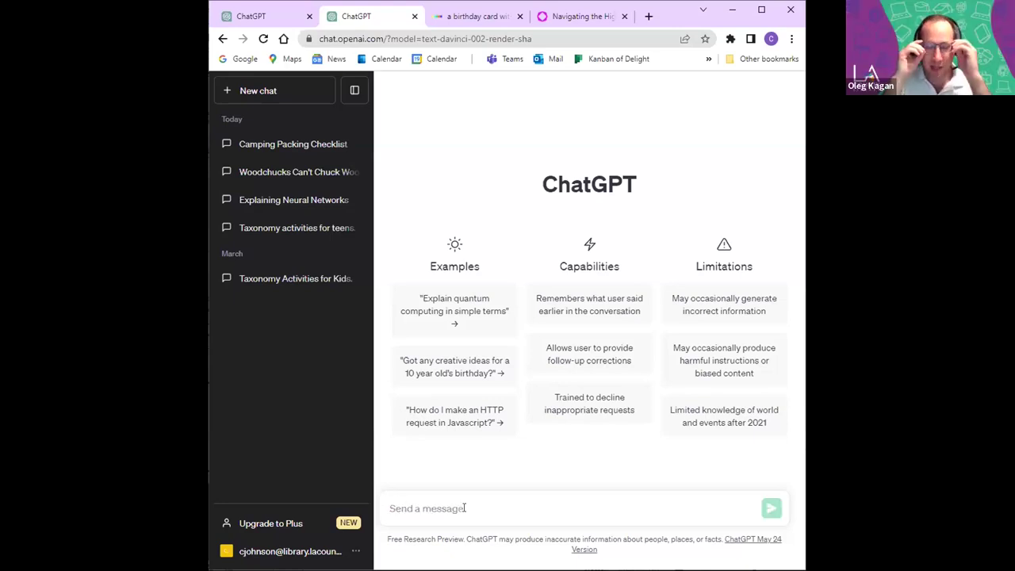
type("I'm")
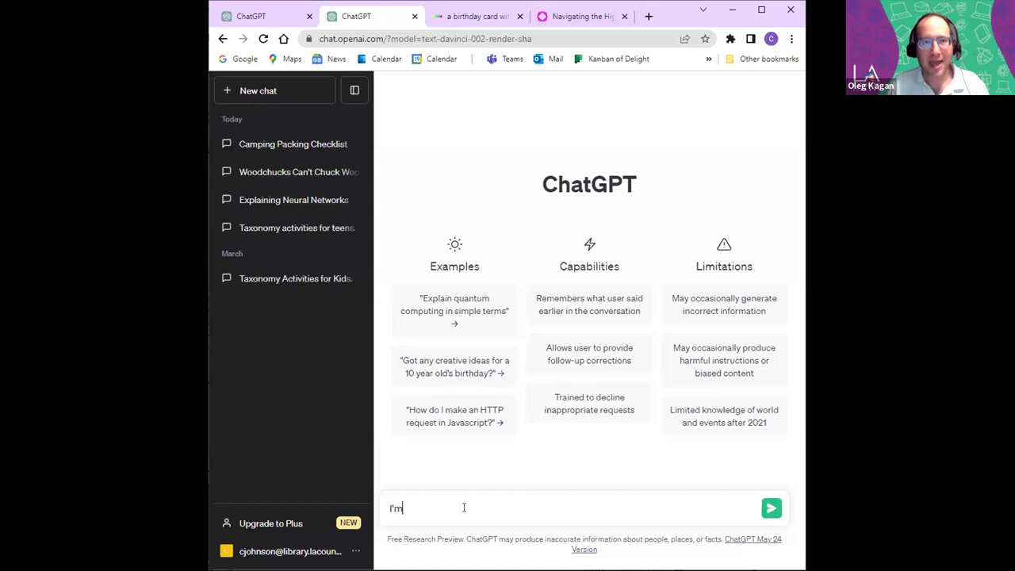
type(" applying for a")
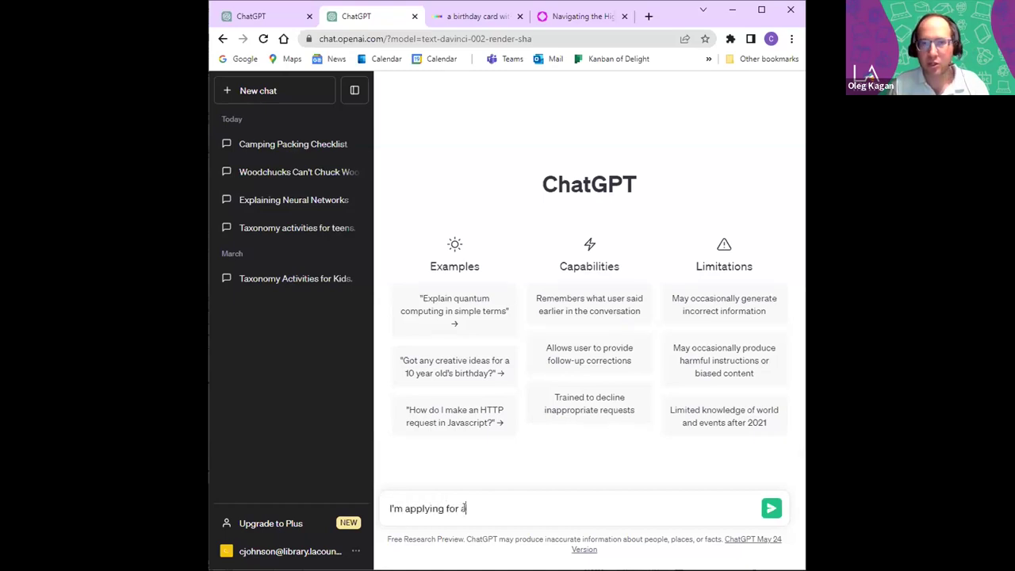
type(" job as a nurse a")
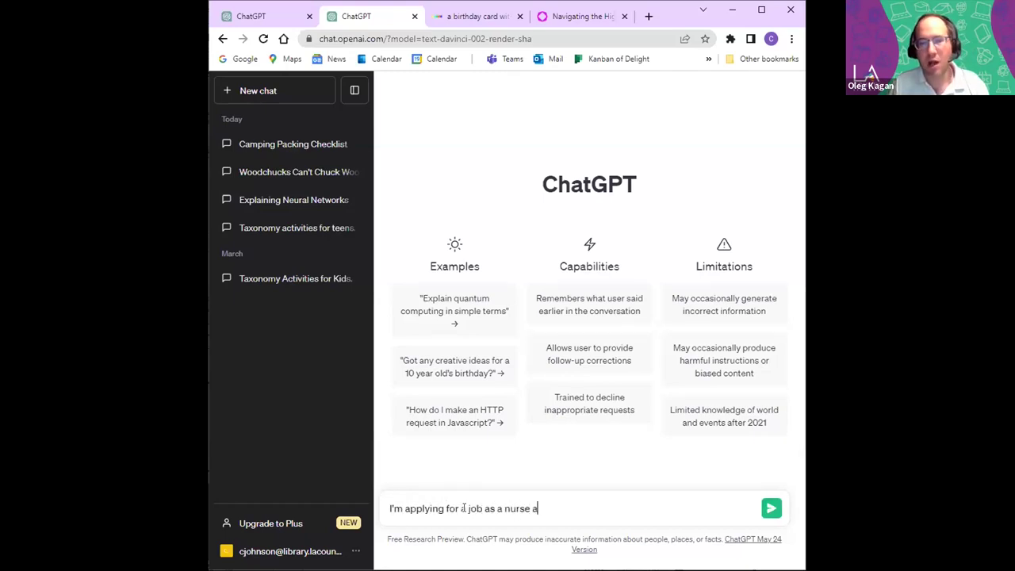
type("t a small hospita")
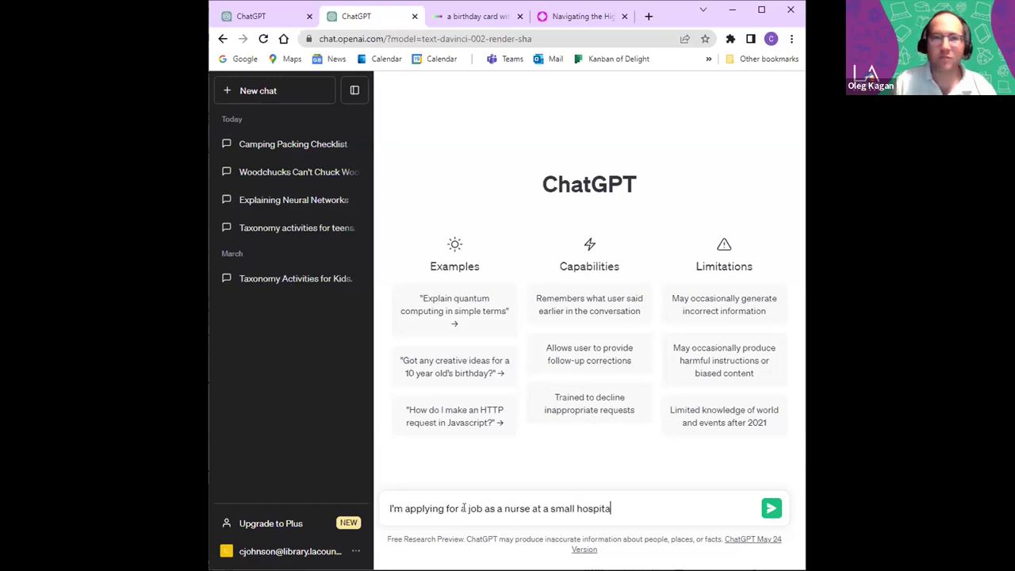
type("l. ")
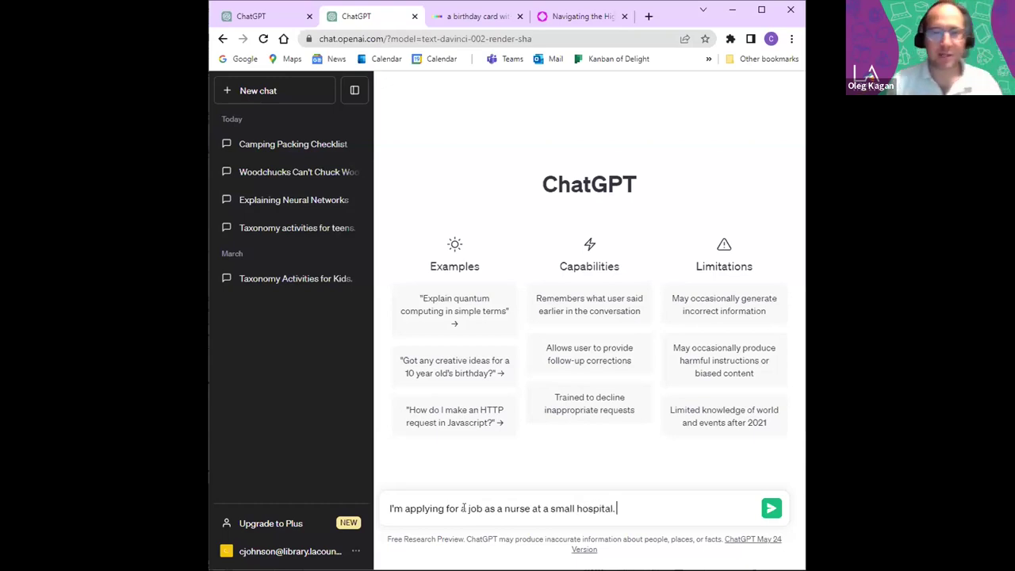
Continue the prompt with the background statement "I have 10 years of experience".
type("tha")
key("BackSpace")
key("BackSpace")
key("BackSpace")
type("I")
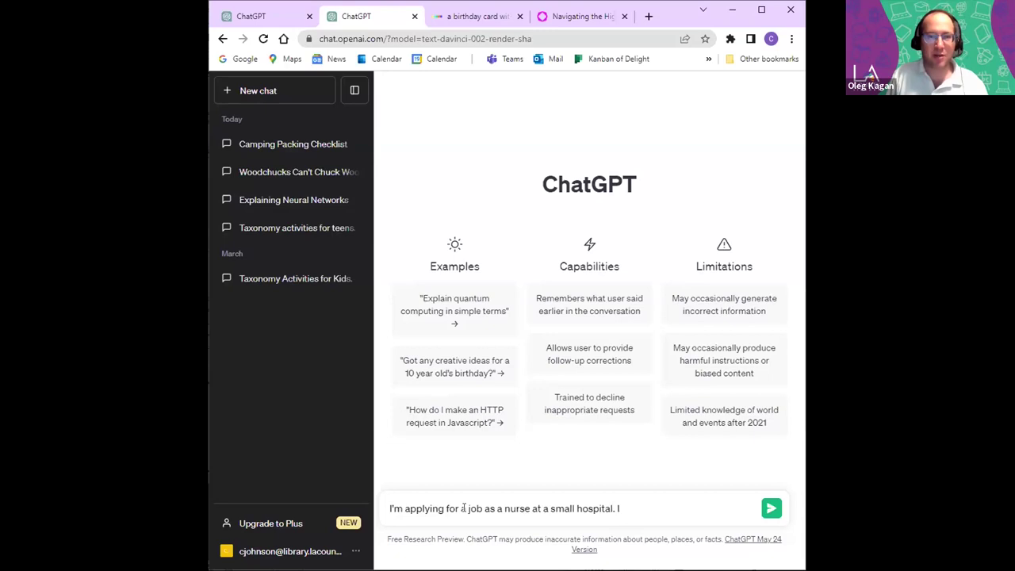
type(" have 10  years of ex")
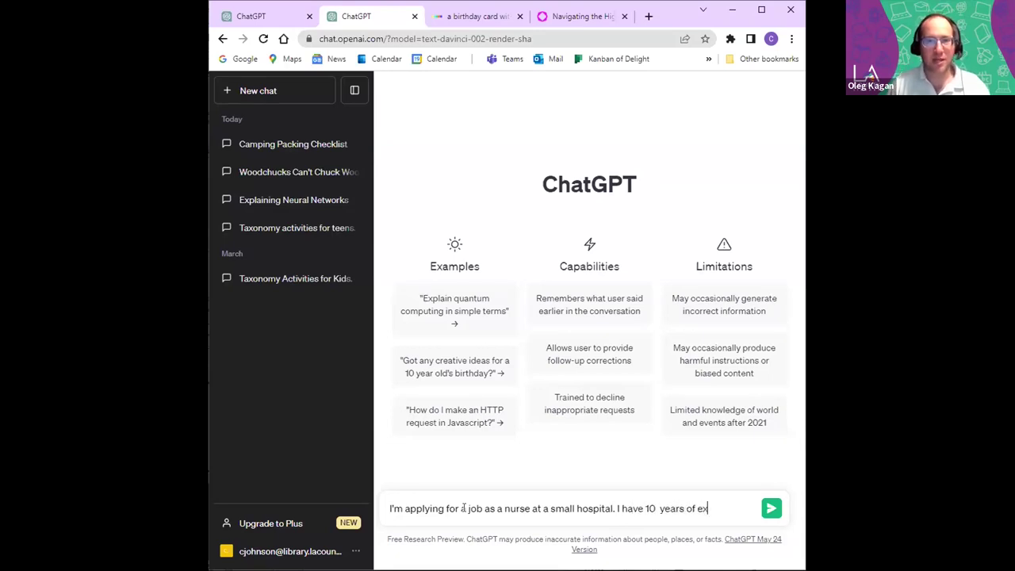
type("perience")
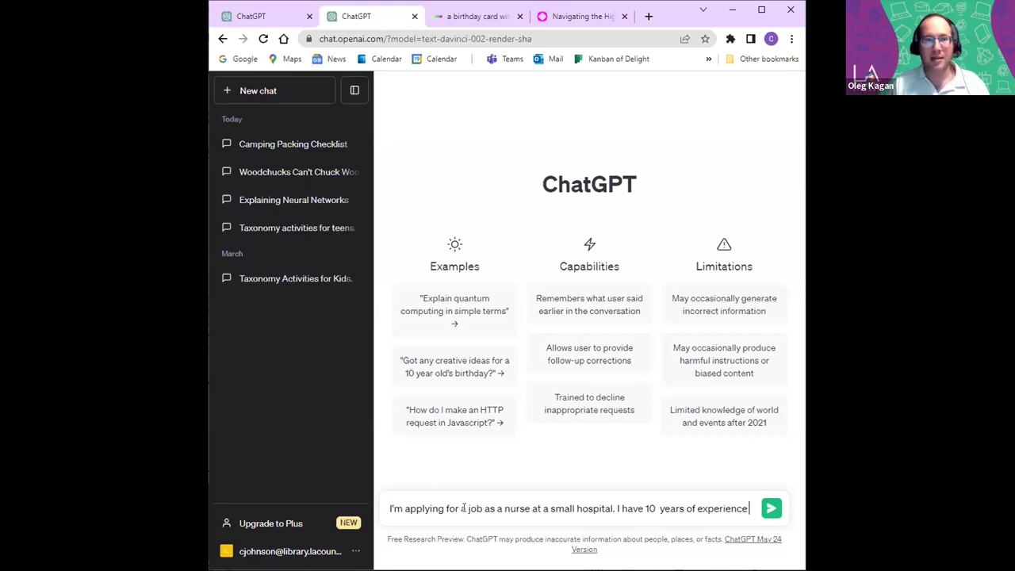
Complete the experience sentence in the prompt with "and am looking for a new job.".
type("and am")
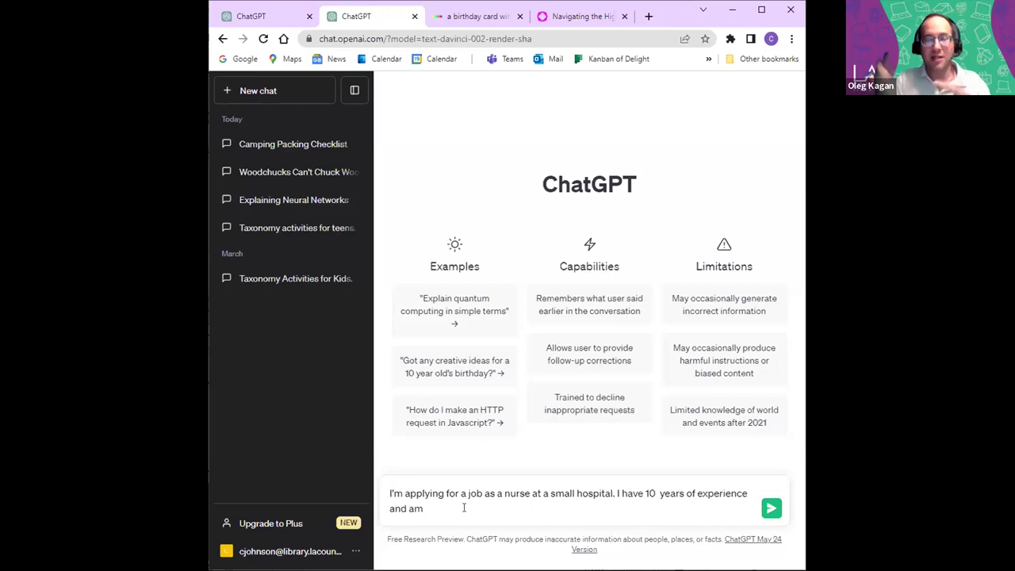
key("BackSpace")
key("BackSpace")
key("BackSpace")
type("w")
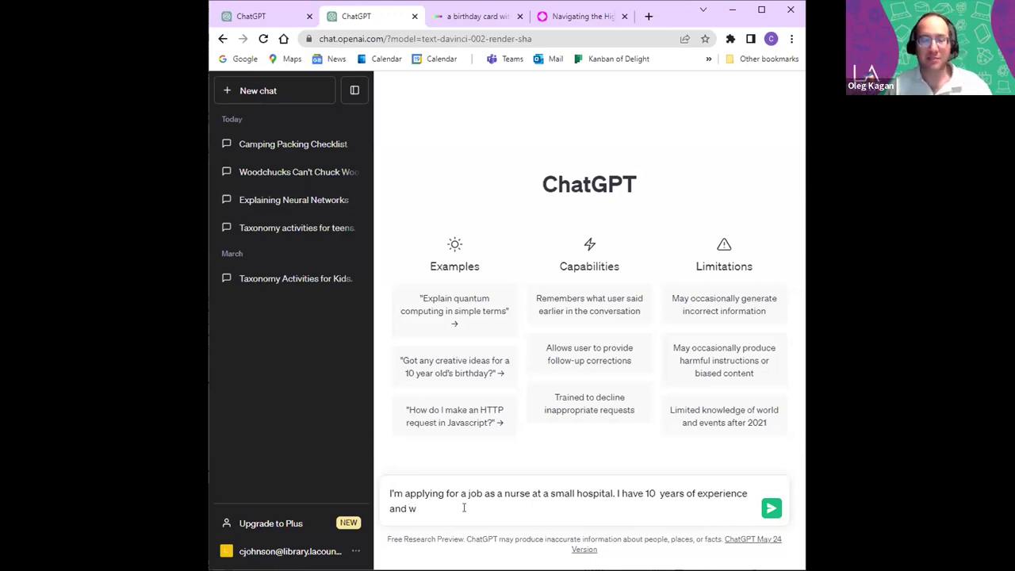
key("BackSpace")
type("am l")
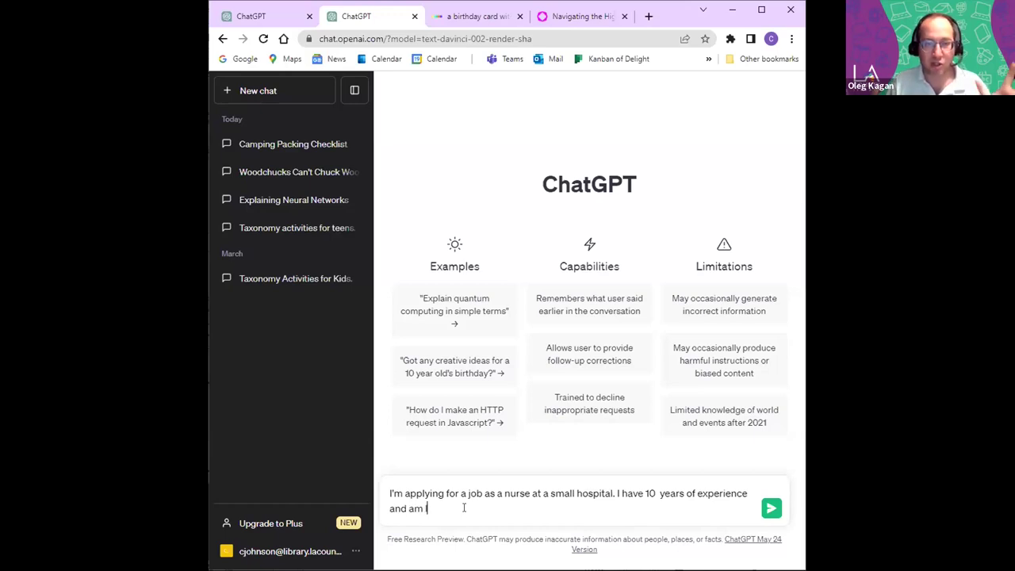
type("ooking for a new")
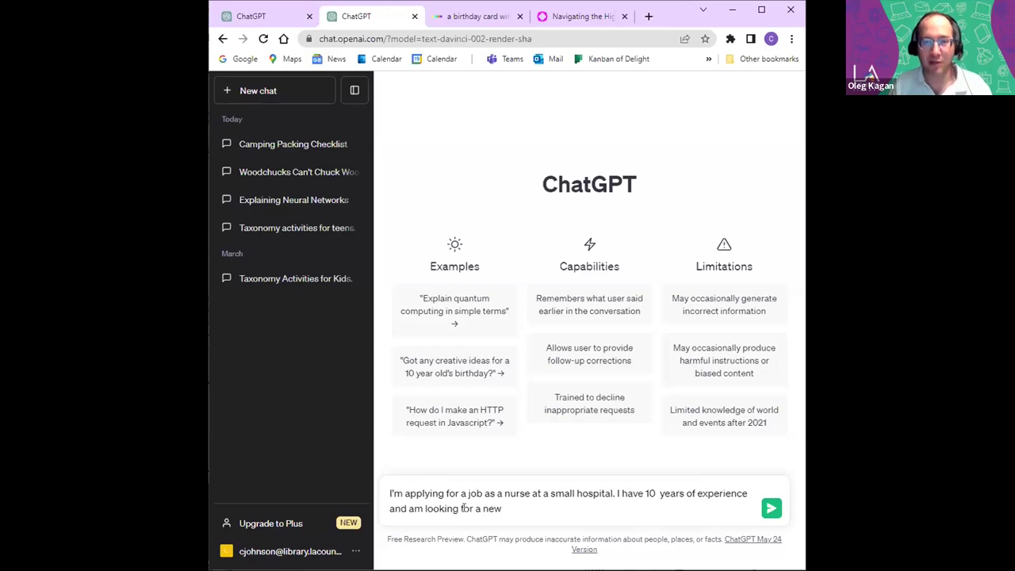
type(" job. What ")
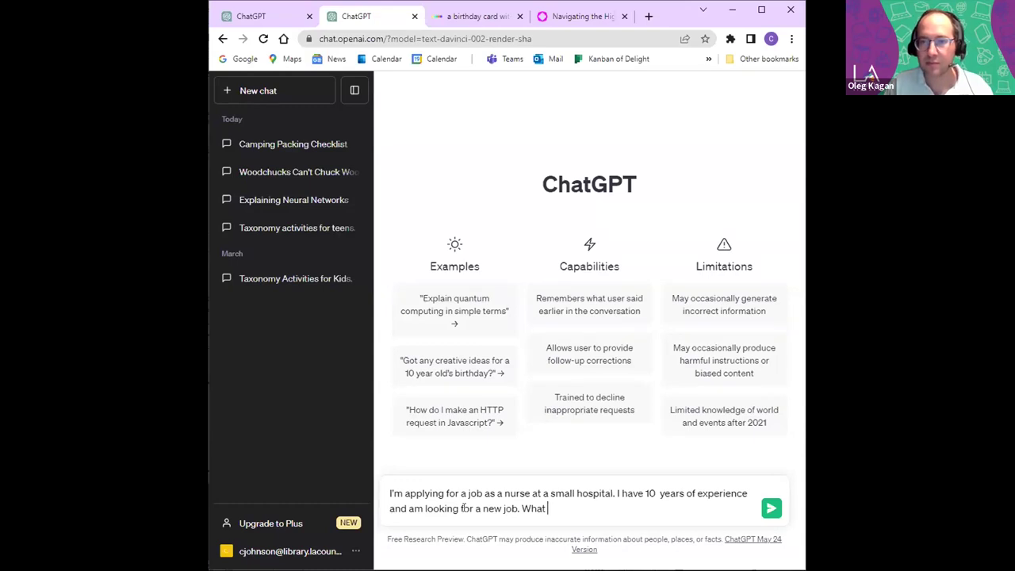
type("c")
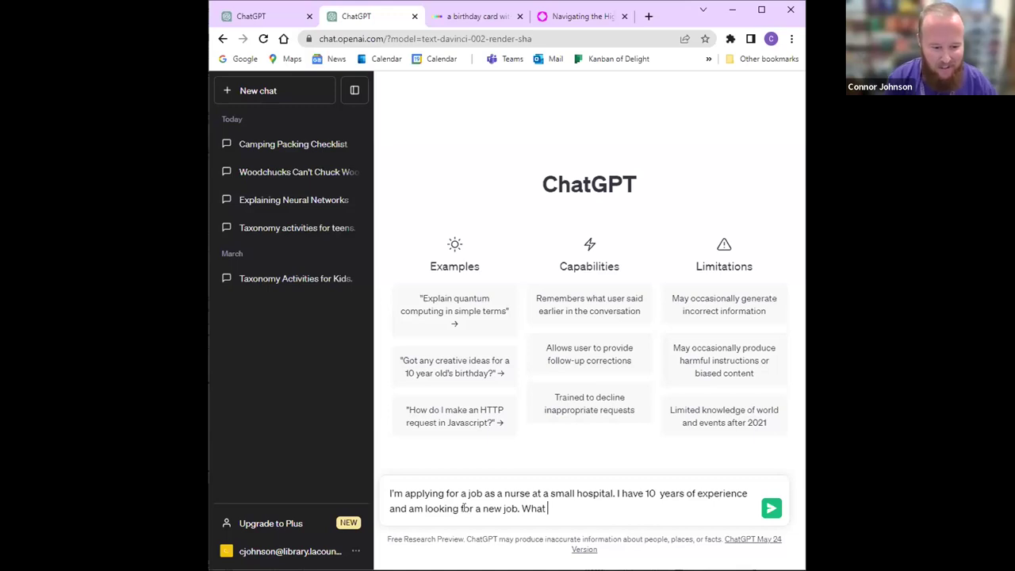
type("would a cover")
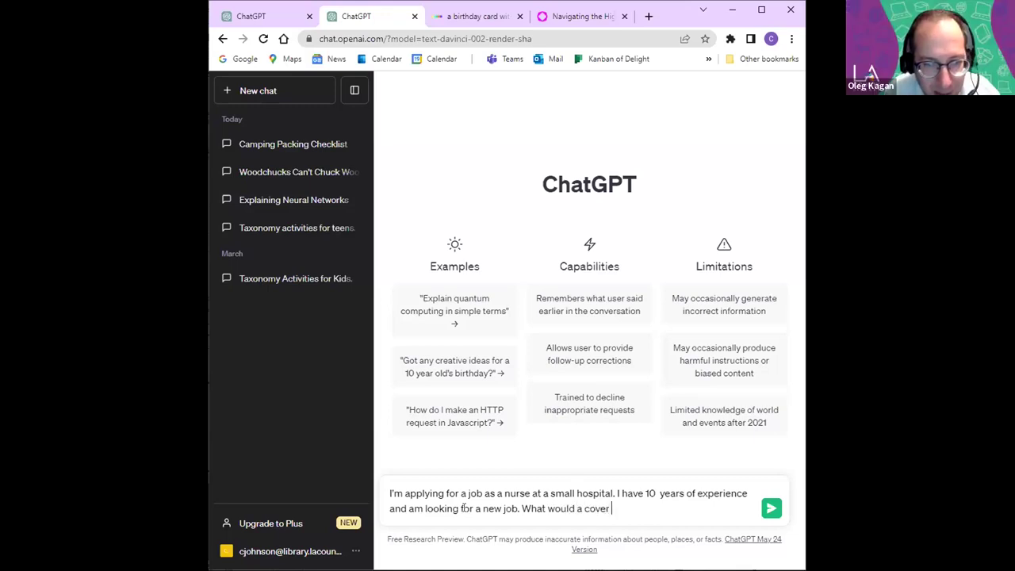
key("BackSpace")
key("BackSpace")
key("BackSpace")
key("BackSpace")
key("BackSpace")
key("BackSpace")
key("BackSpace")
key("BackSpace")
key("BackSpace")
key("BackSpace")
key("BackSpace")
key("BackSpace")
key("BackSpace")
key("BackSpace")
key("BackSpace")
key("BackSpace")
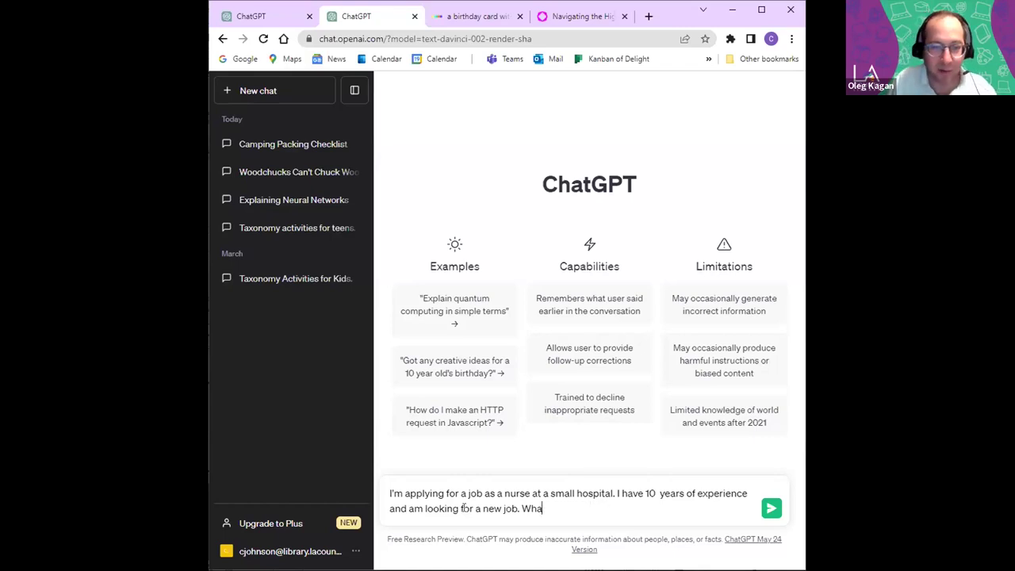
key("BackSpace")
key("BackSpace")
End the prompt with the request "Write a cover letter." and submit it.
type("rite a c")
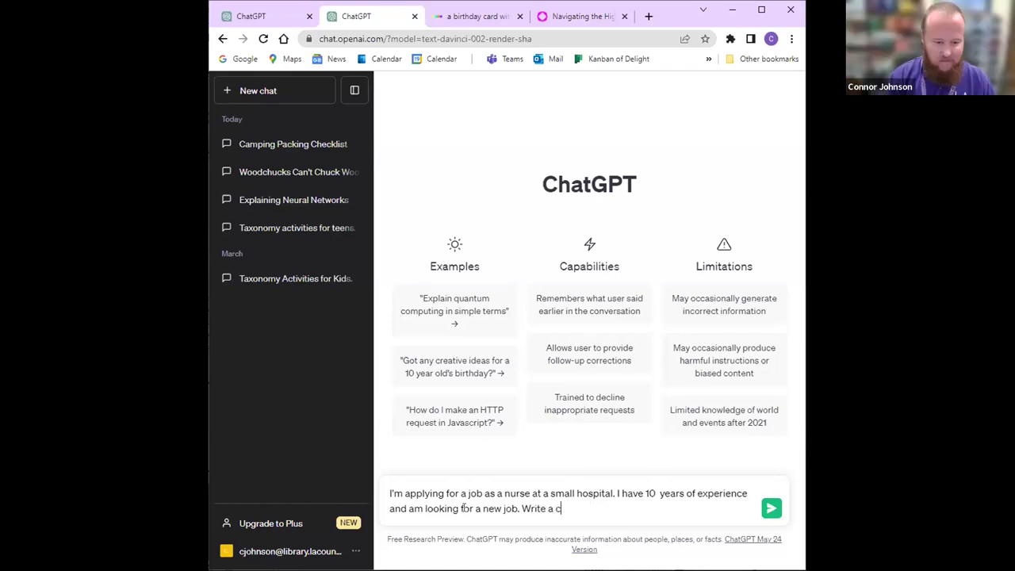
type("over letter")
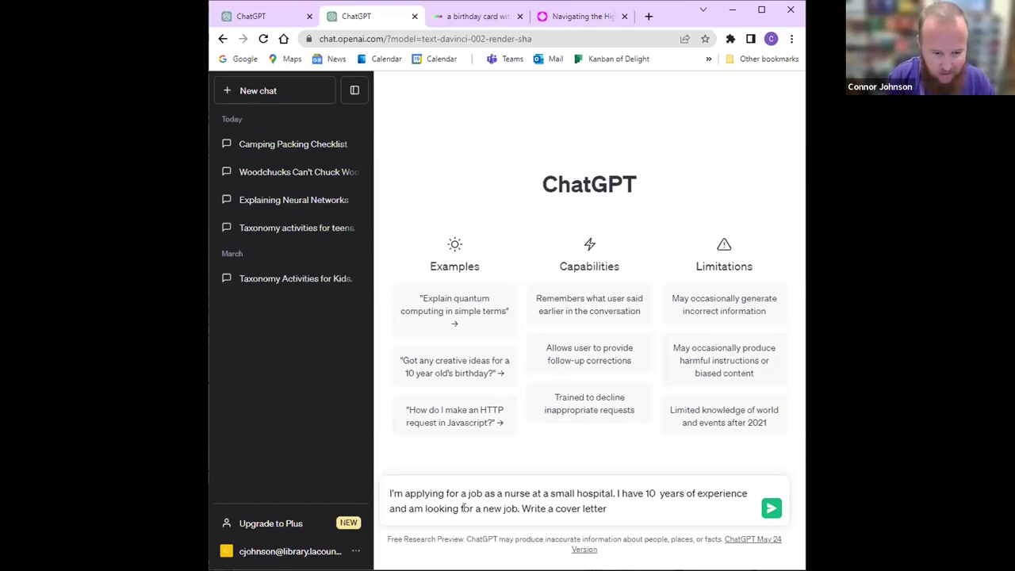
type(".")
key("Return")
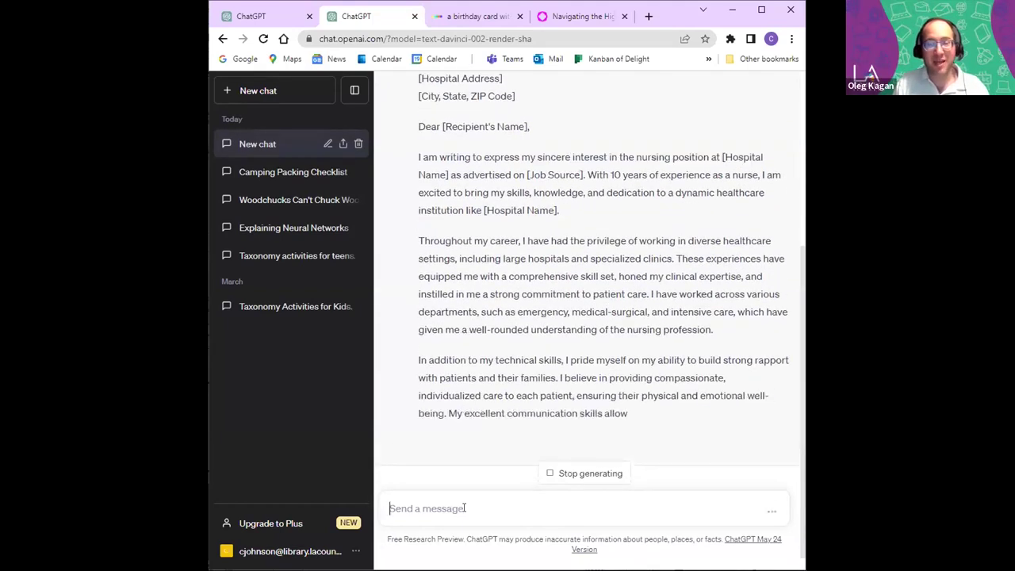
Look through the generated cover letter and highlight its paragraph beginning "Throughout my career, I have had the privilege".
scroll(529, 254, "up", 1)
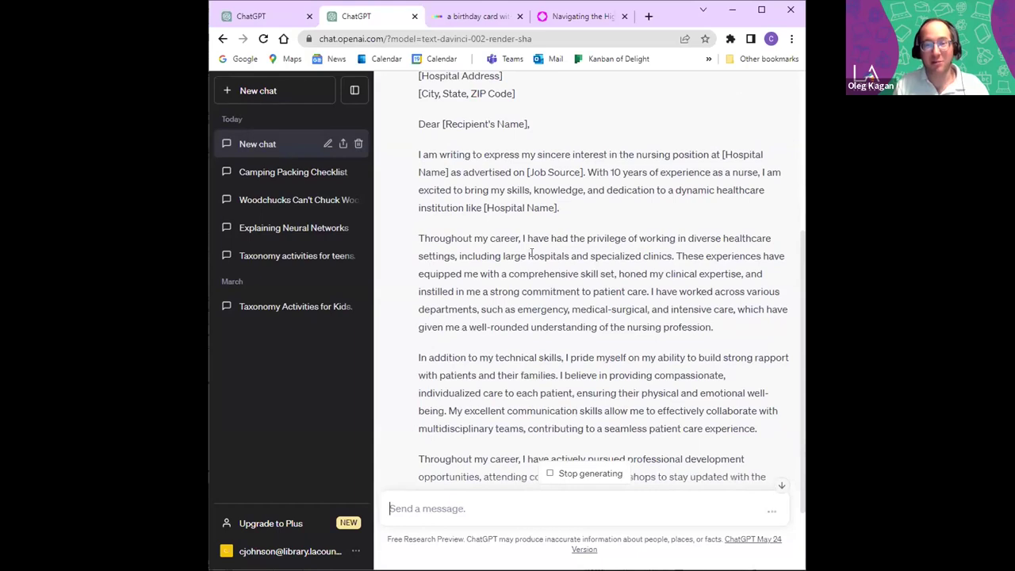
scroll(530, 252, "down", 1)
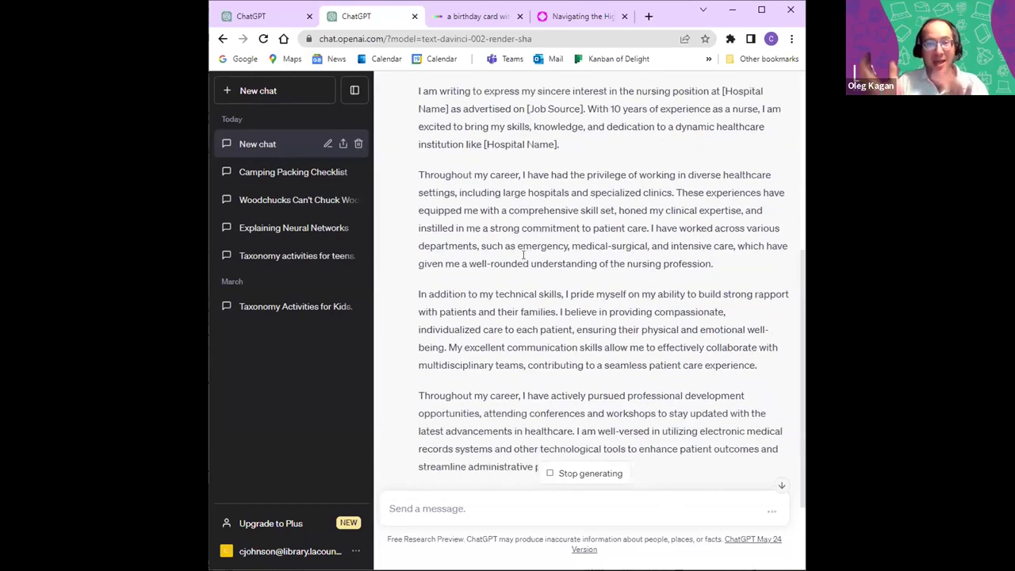
left_click_drag(418, 171, 718, 274)
scroll(719, 272, "down", 1)
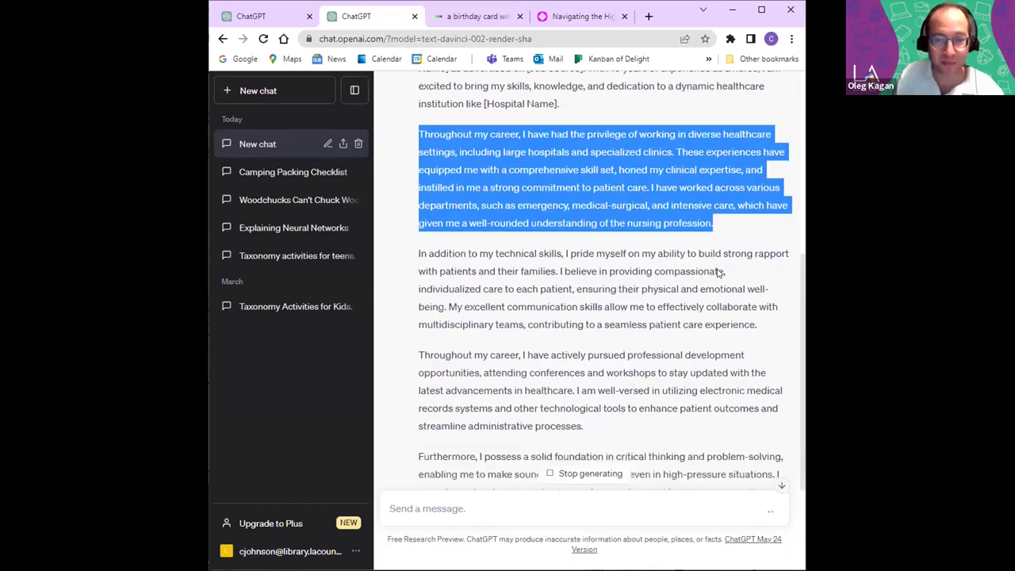
Read through the rest of the generated cover letter down to its closing paragraph and signature.
scroll(718, 273, "down", 1)
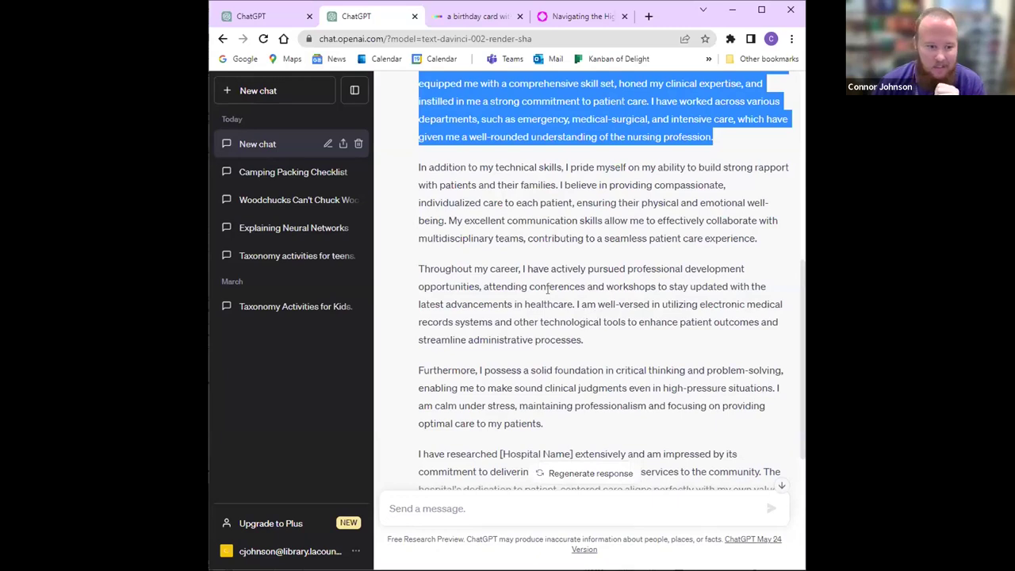
scroll(547, 289, "down", 3)
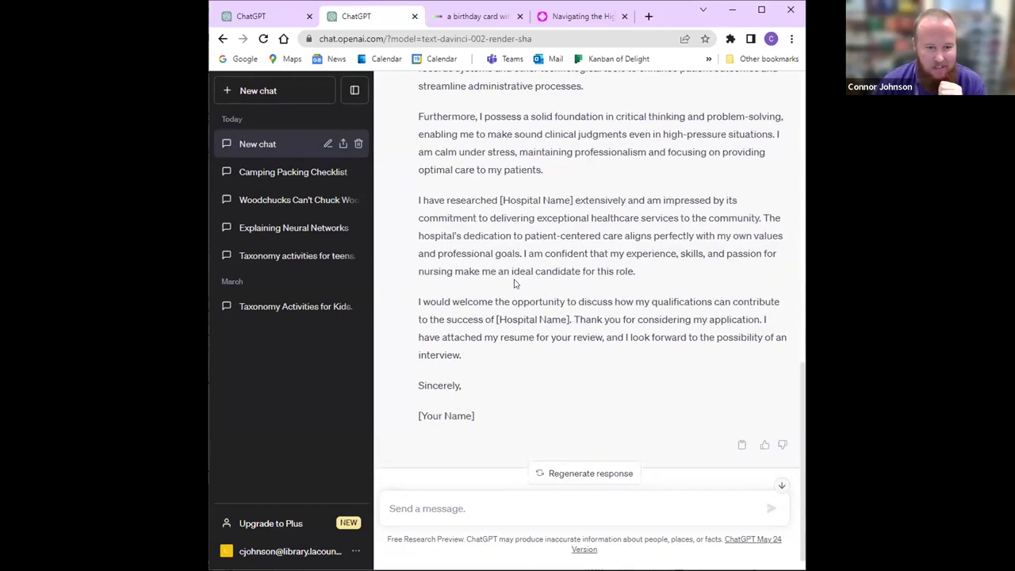
scroll(512, 269, "up", 3)
scroll(512, 280, "up", 6)
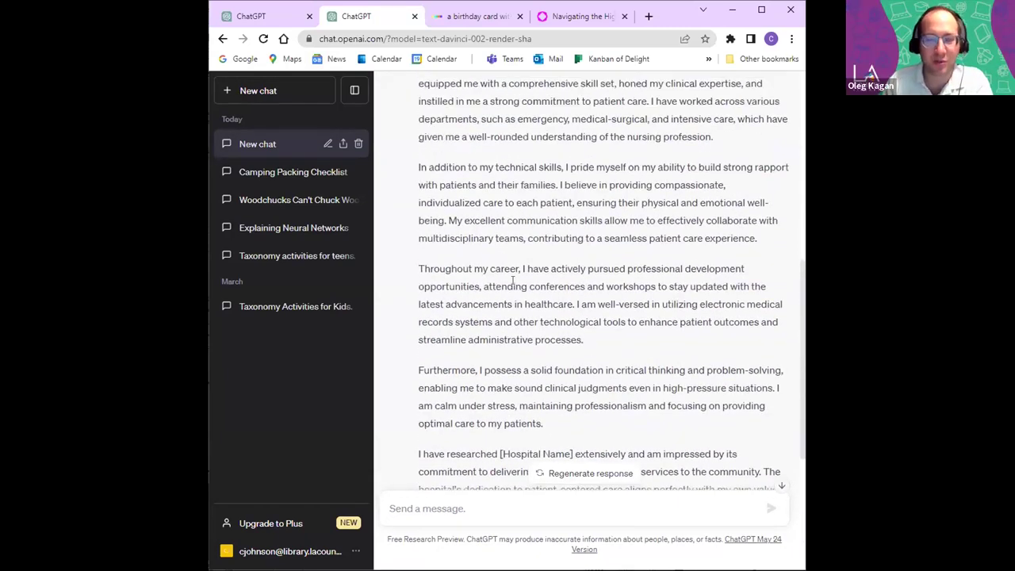
scroll(513, 283, "down", 7)
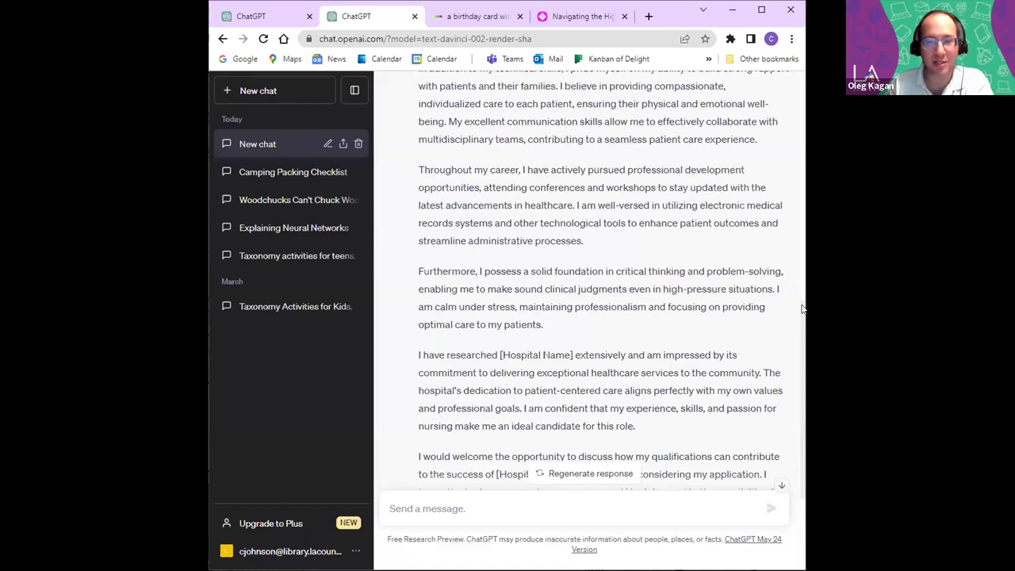
left_click_drag(801, 309, 800, 342)
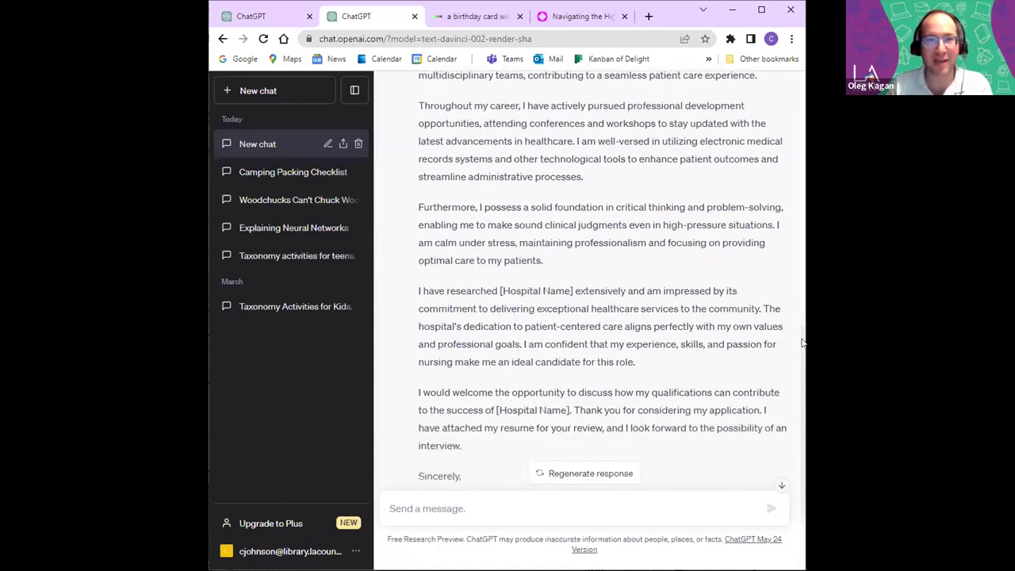
scroll(801, 343, "down", 1)
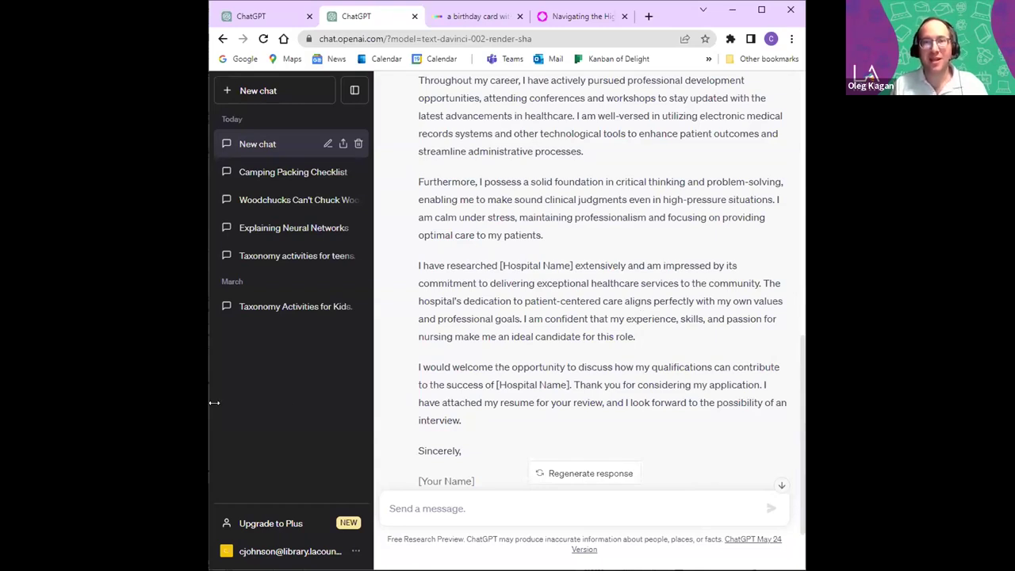
Start a new chat and submit the prompt "tell me a good dad joke".
left_click(269, 91)
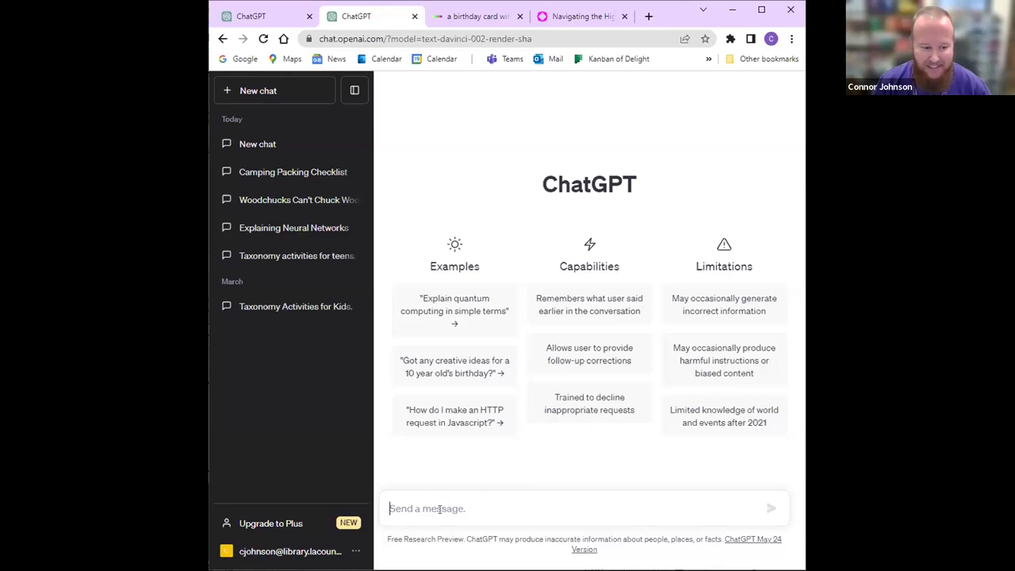
type("tell")
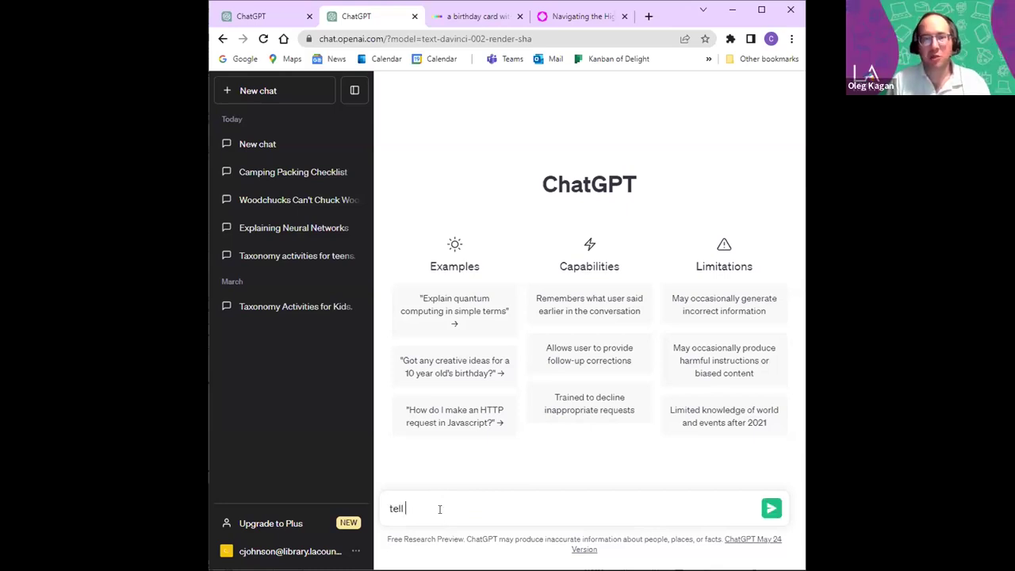
type(" me a good dad joke")
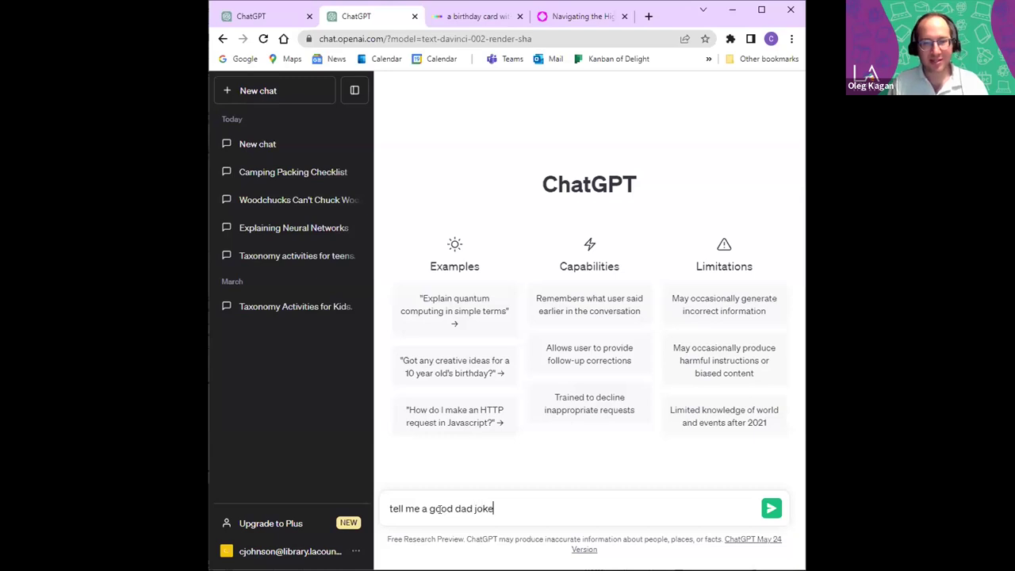
key("Return")
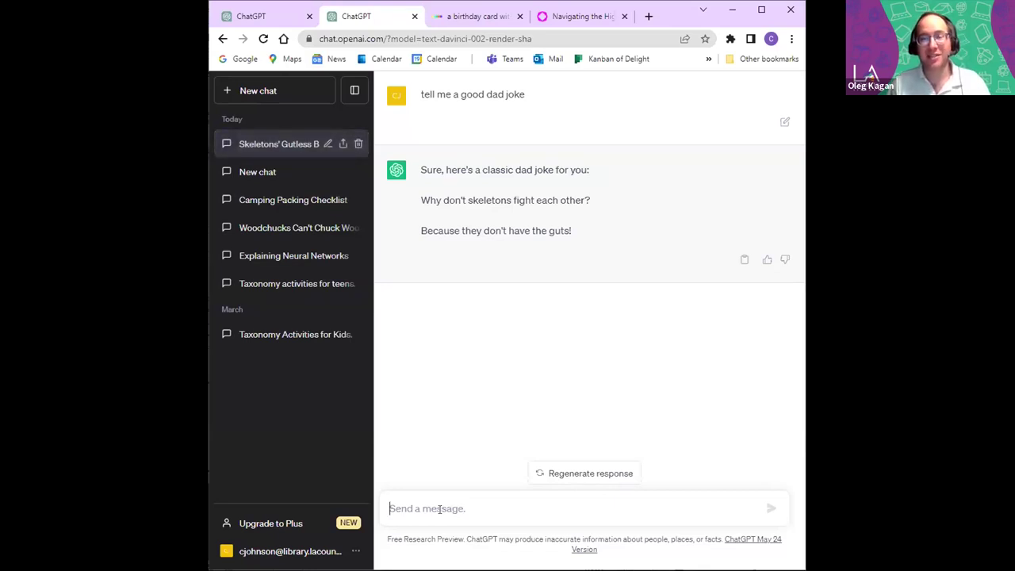
Submit the follow-up question "on a scale of 1 to 10, how would you rate the joke you just told?".
type("o")
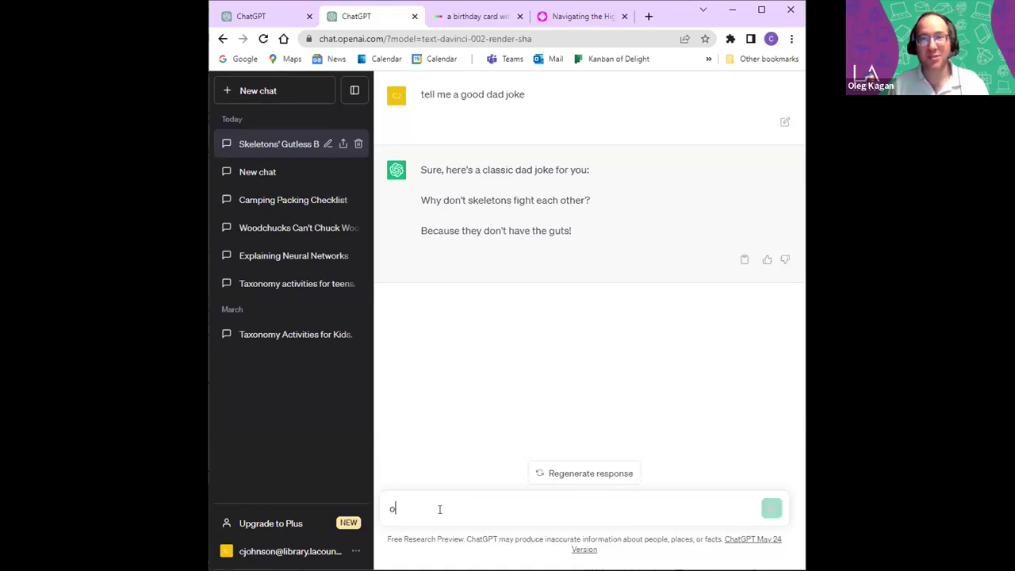
type("n a scale of 1")
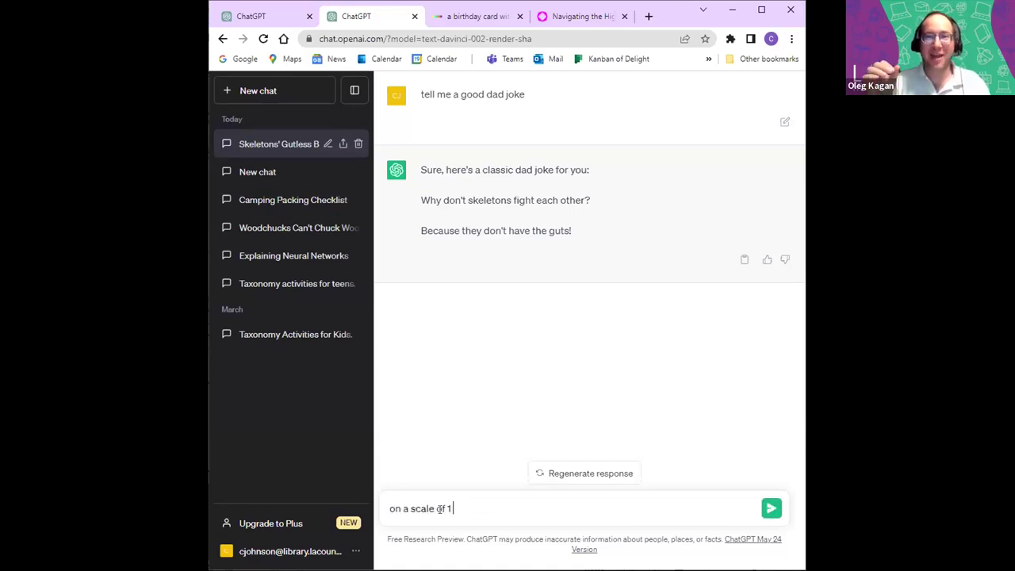
type(" to 10, how ")
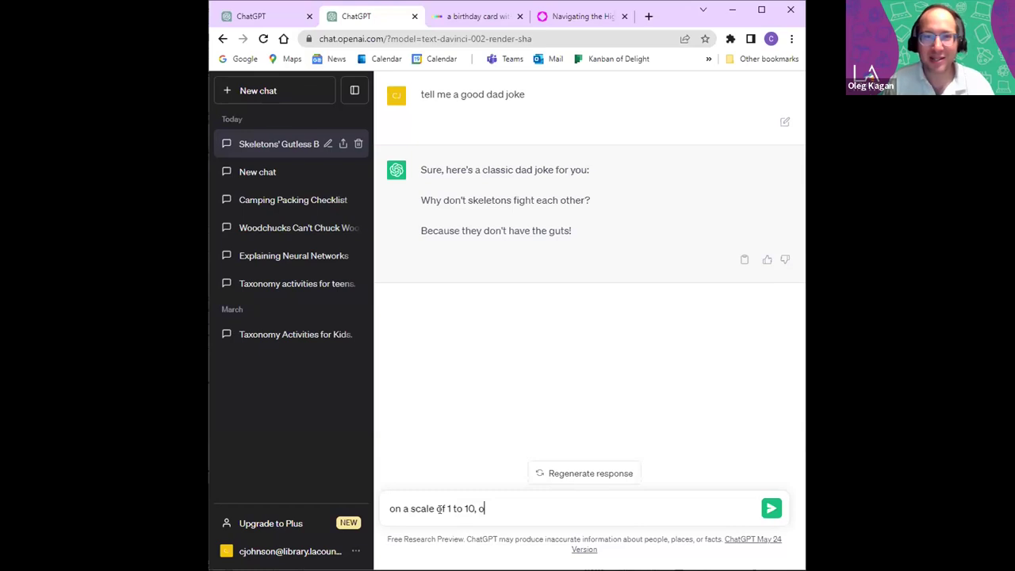
type("wou")
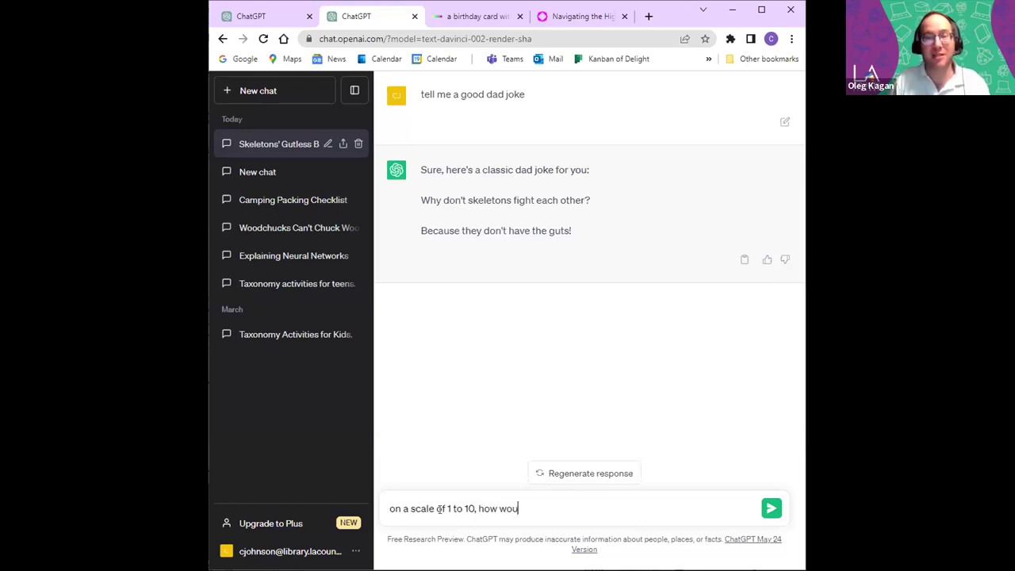
type("ld  you rate the j")
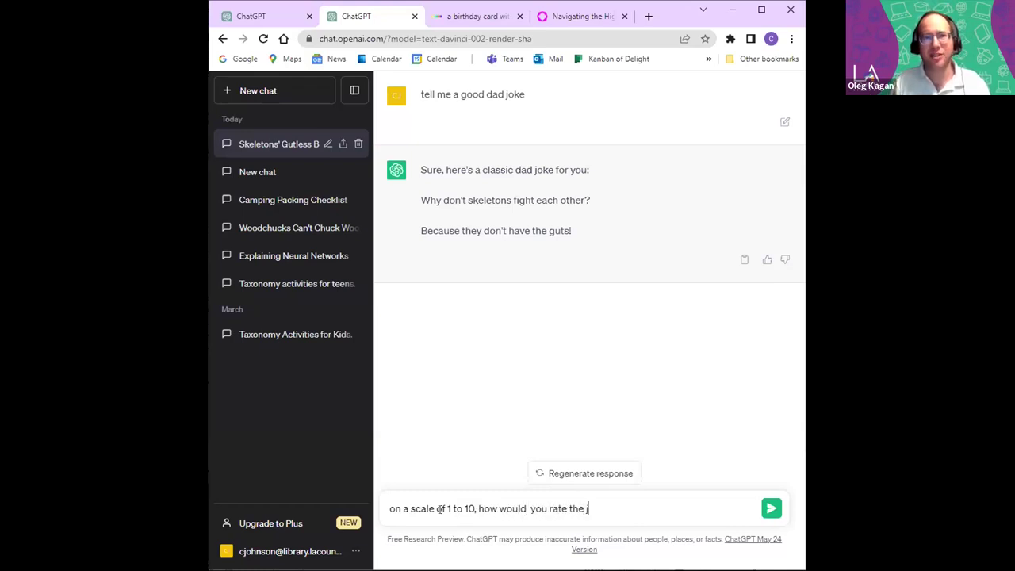
type("oke you just")
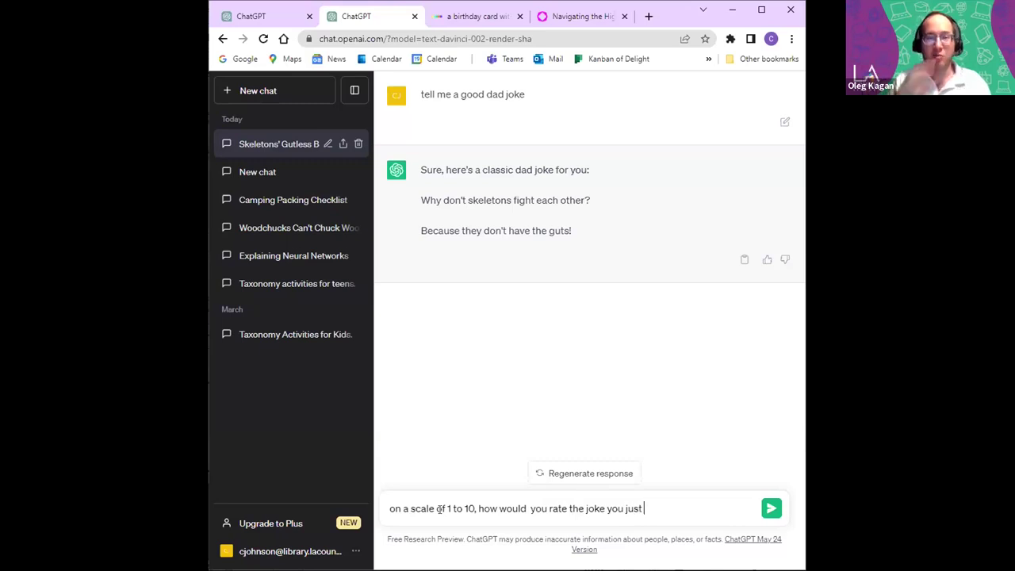
type("told?")
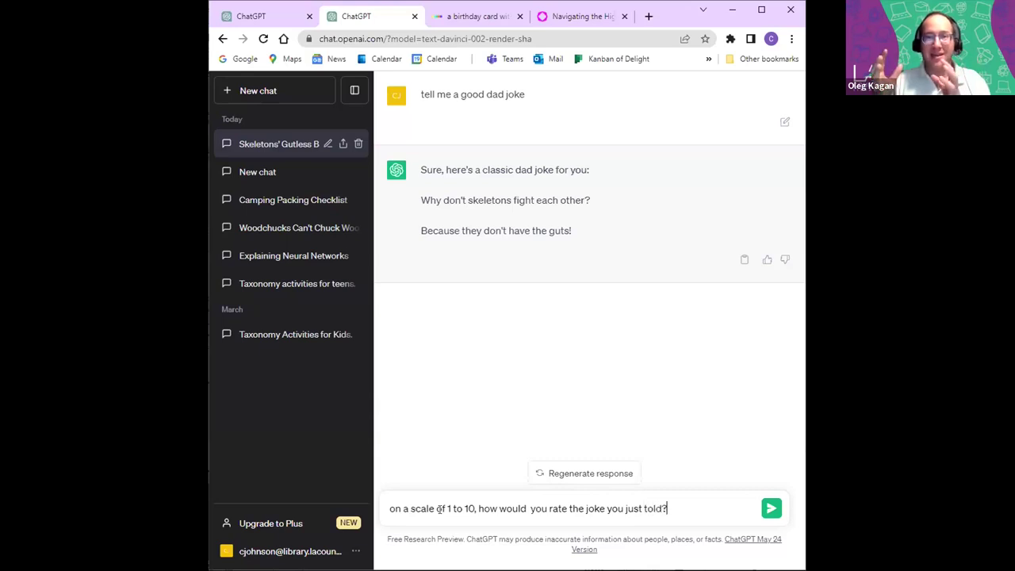
key("Return")
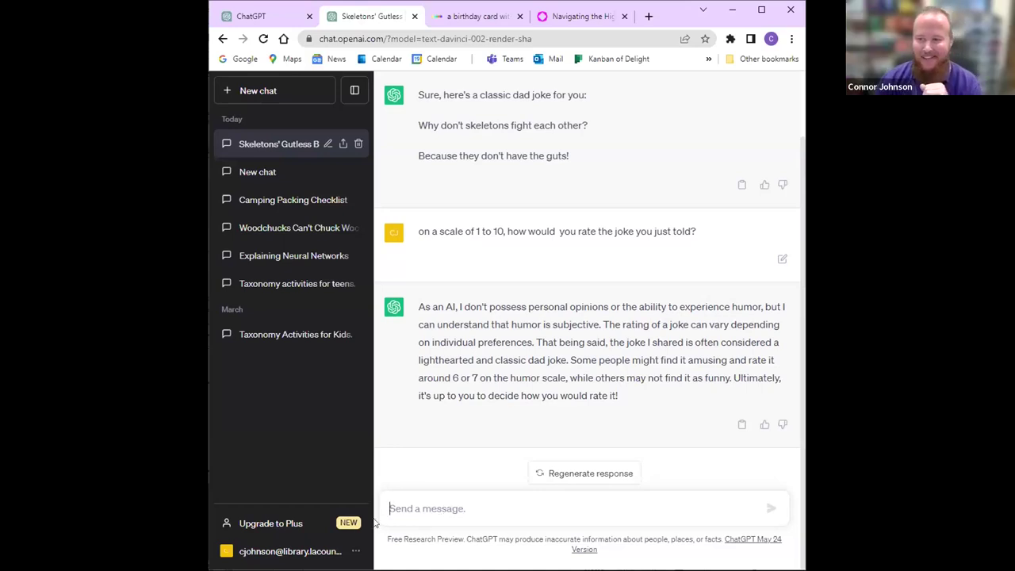
Review the joke conversation, regenerate the answer to the rating question and read the new version.
scroll(600, 399, "up", 1)
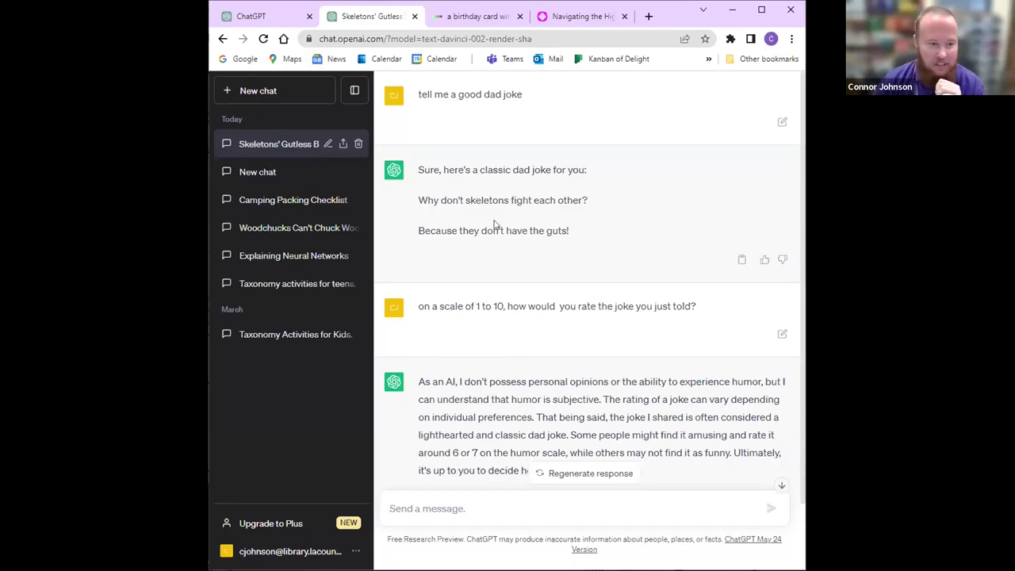
scroll(493, 224, "down", 1)
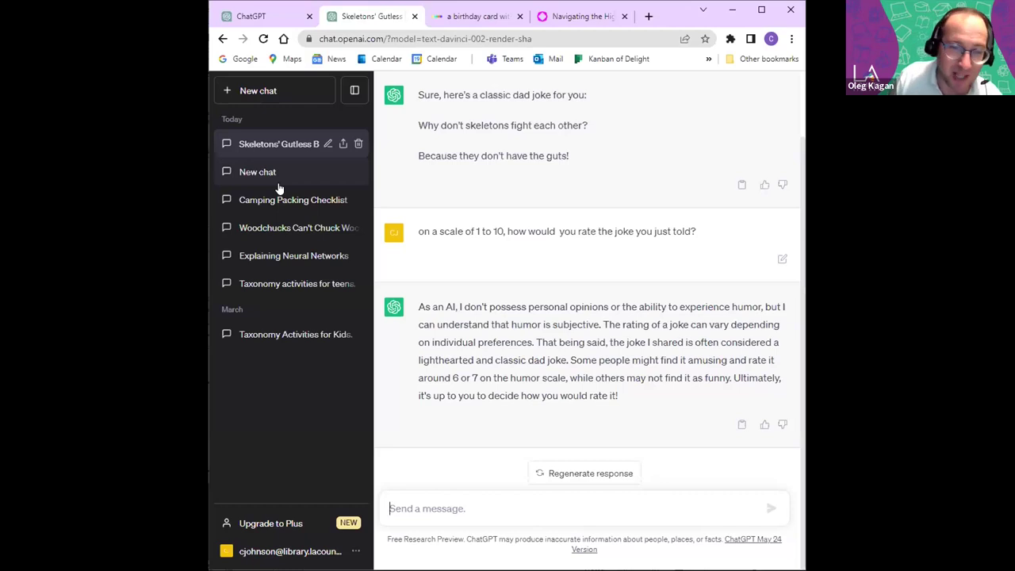
left_click(605, 478)
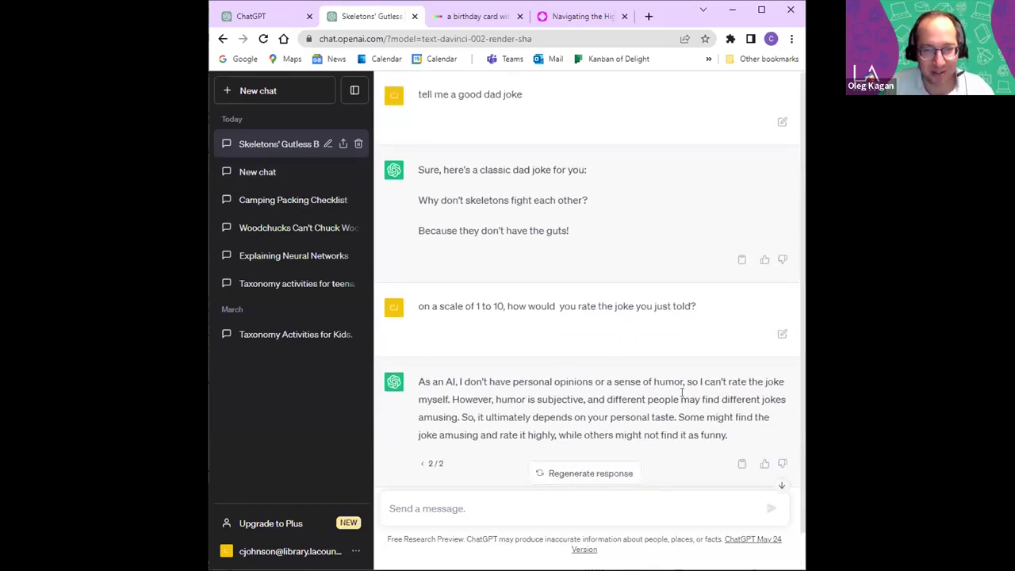
scroll(682, 393, "down", 1)
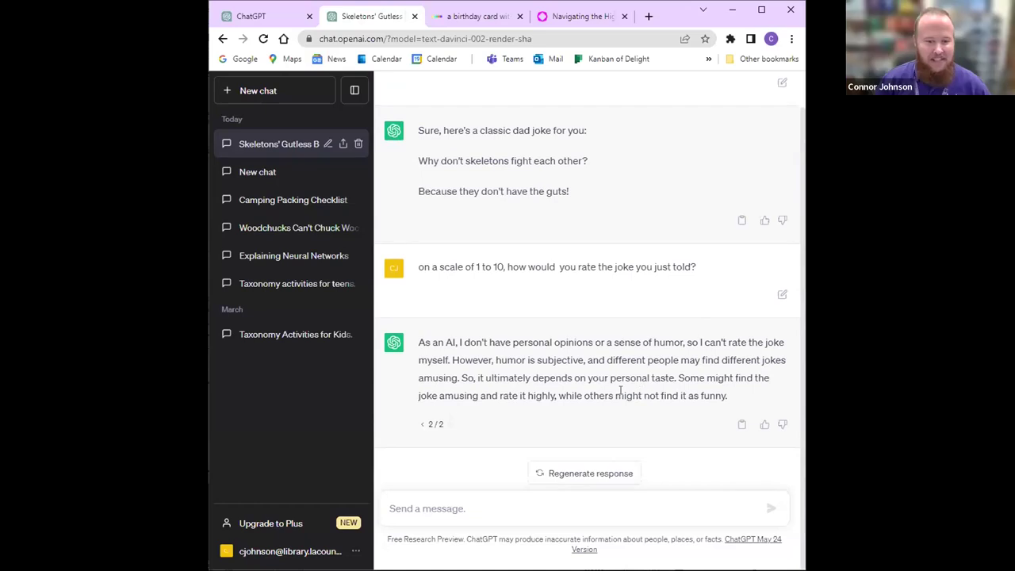
scroll(621, 394, "up", 1)
scroll(621, 394, "down", 1)
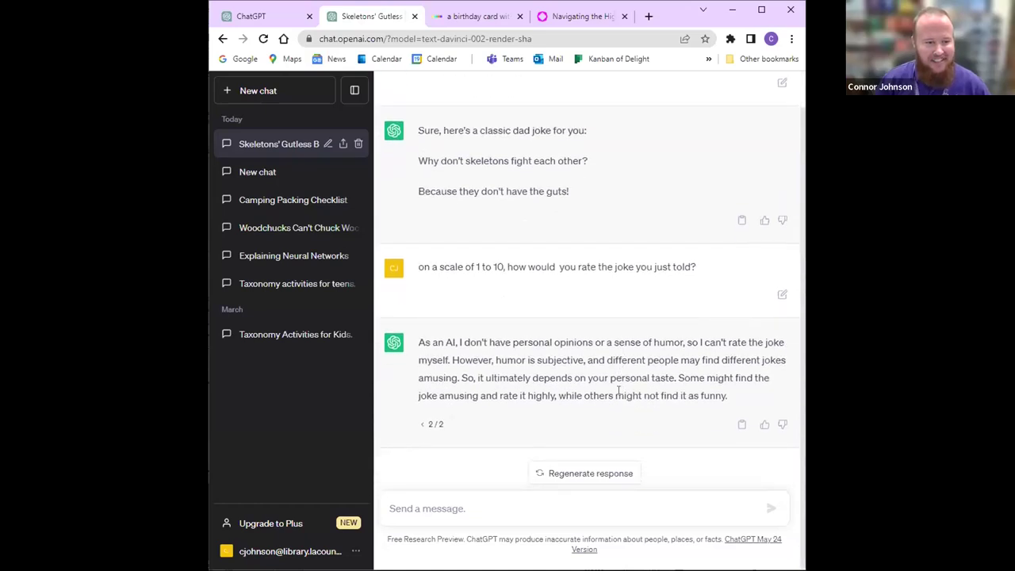
left_click(588, 512)
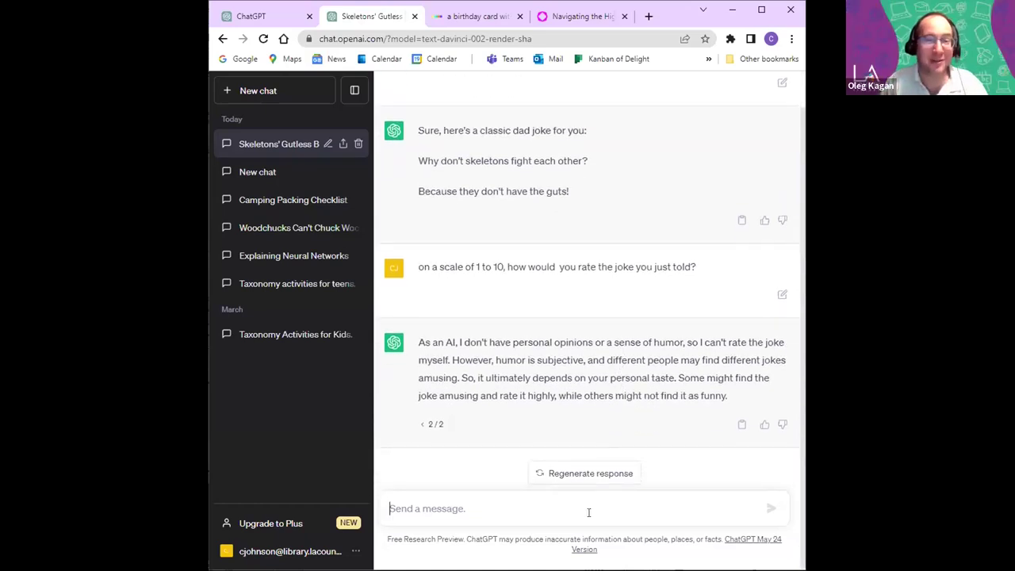
left_click(588, 512)
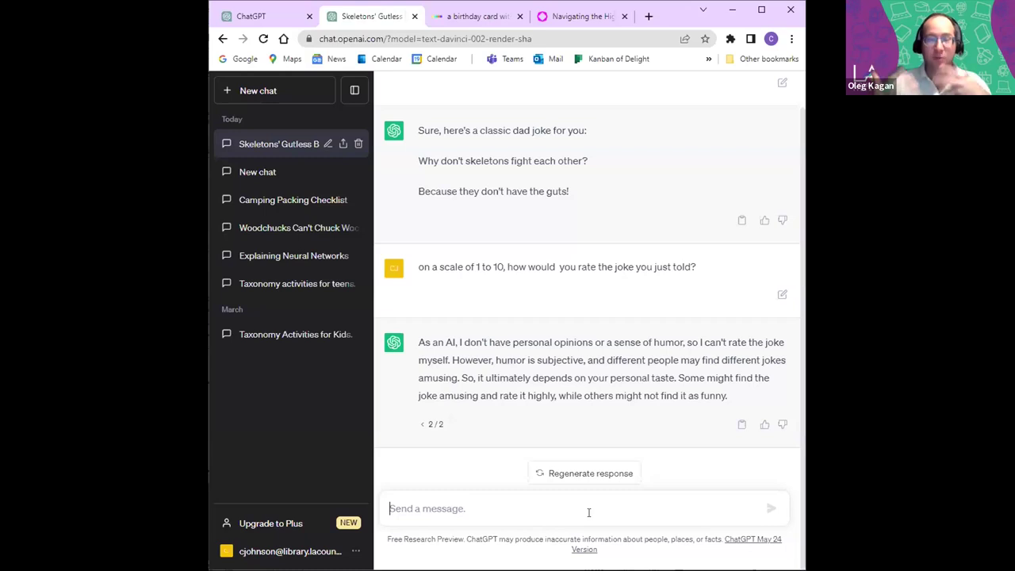
left_click(589, 512)
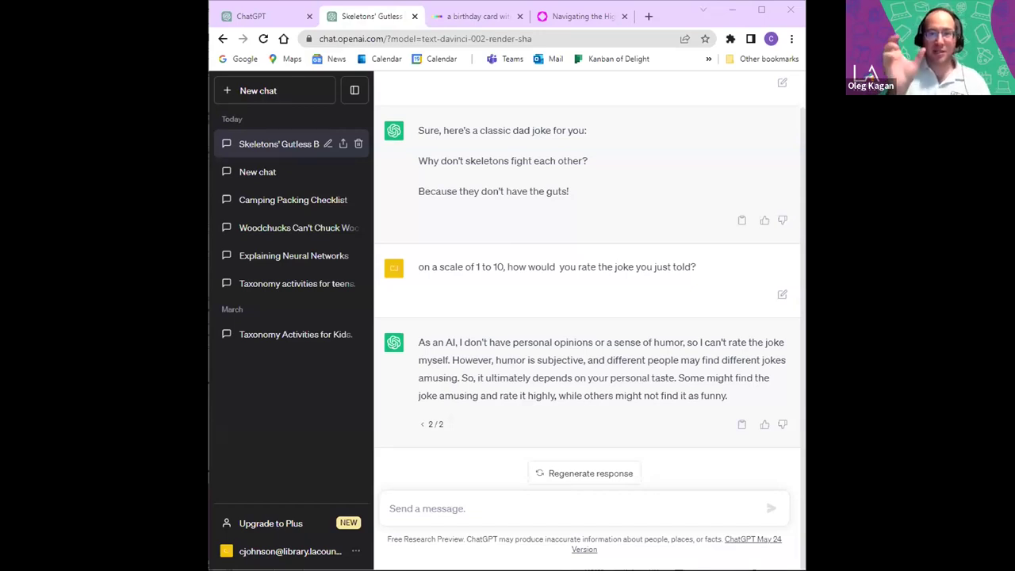
In a new chat, submit the prompt "write a haiku about AI technology" and regenerate the haiku twice.
left_click(238, 89)
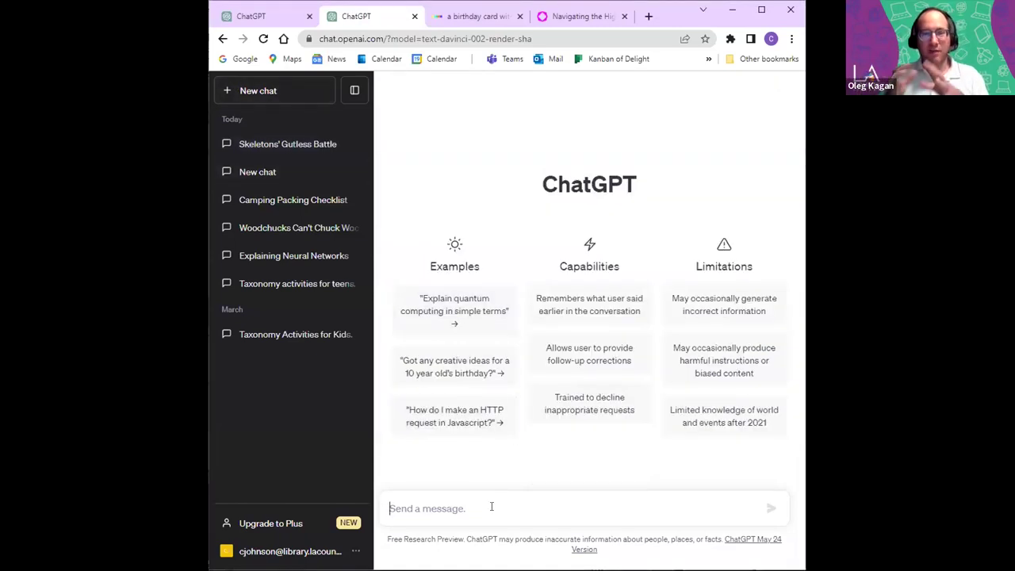
type("write a")
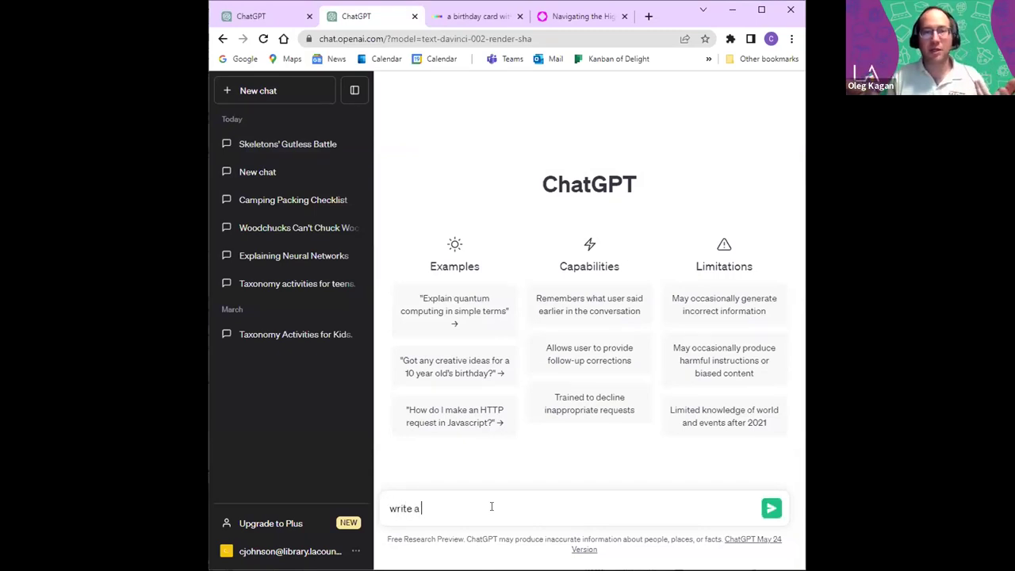
type(" haiku about")
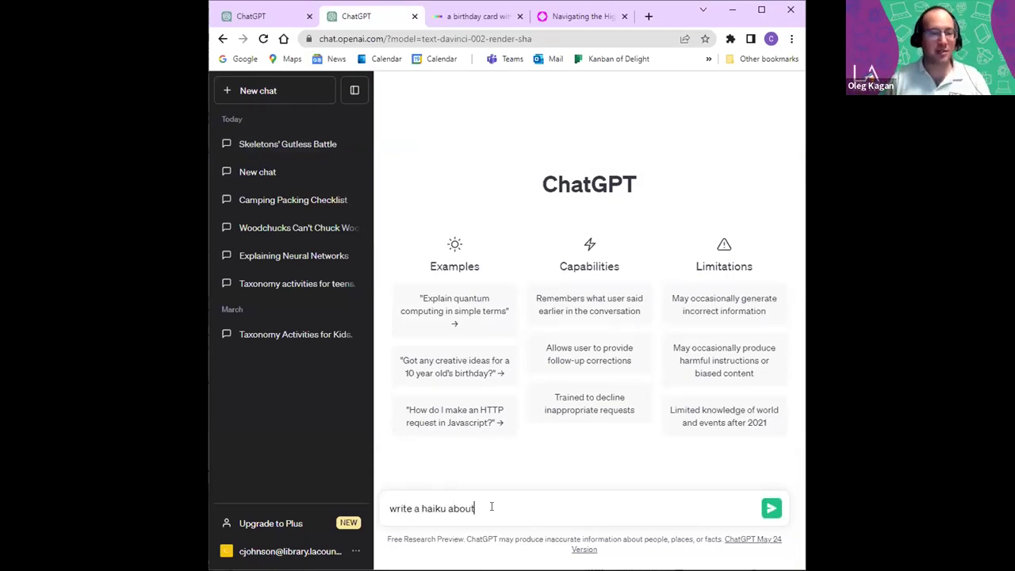
type(" AI technology")
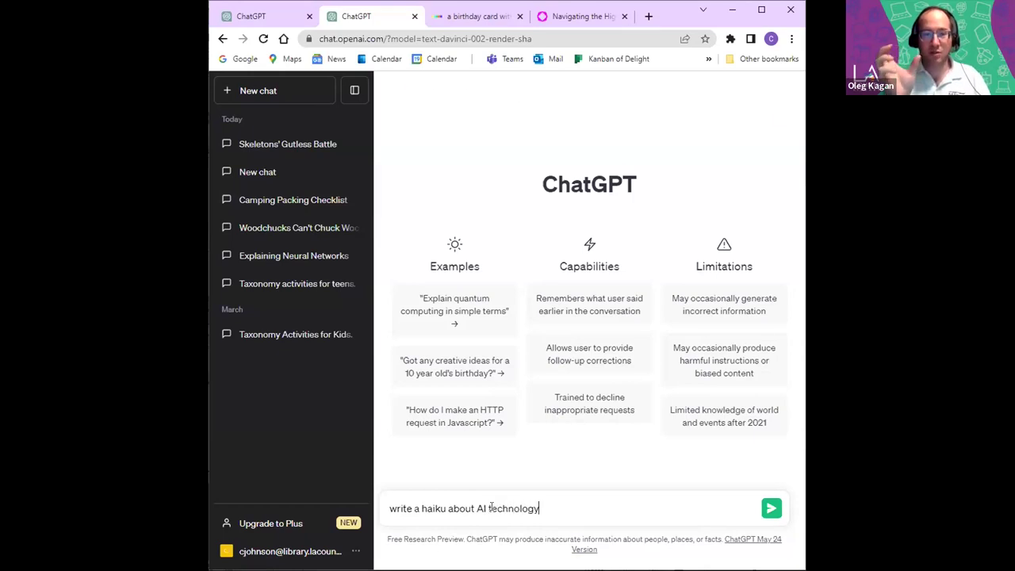
key("Return")
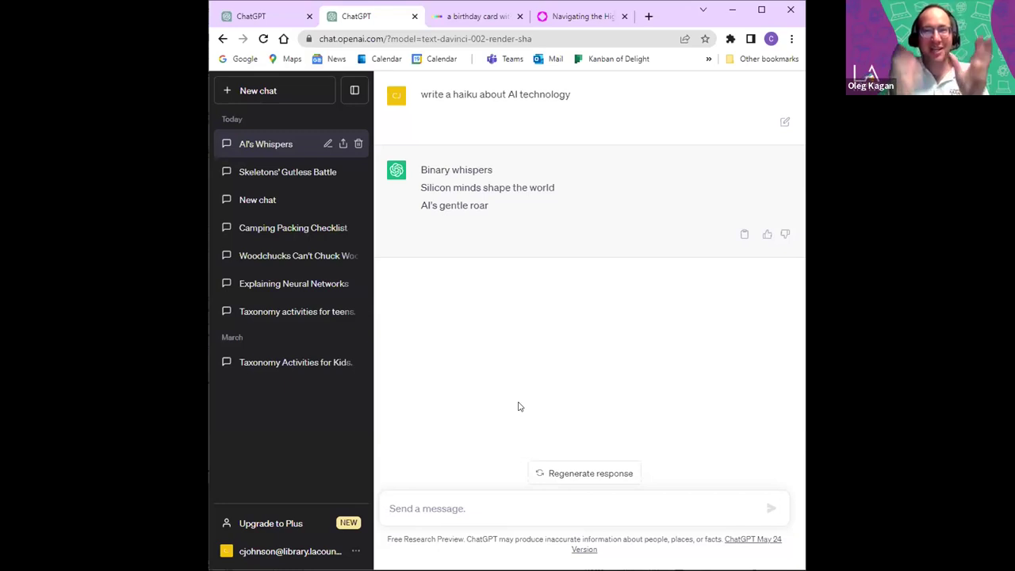
left_click(563, 479)
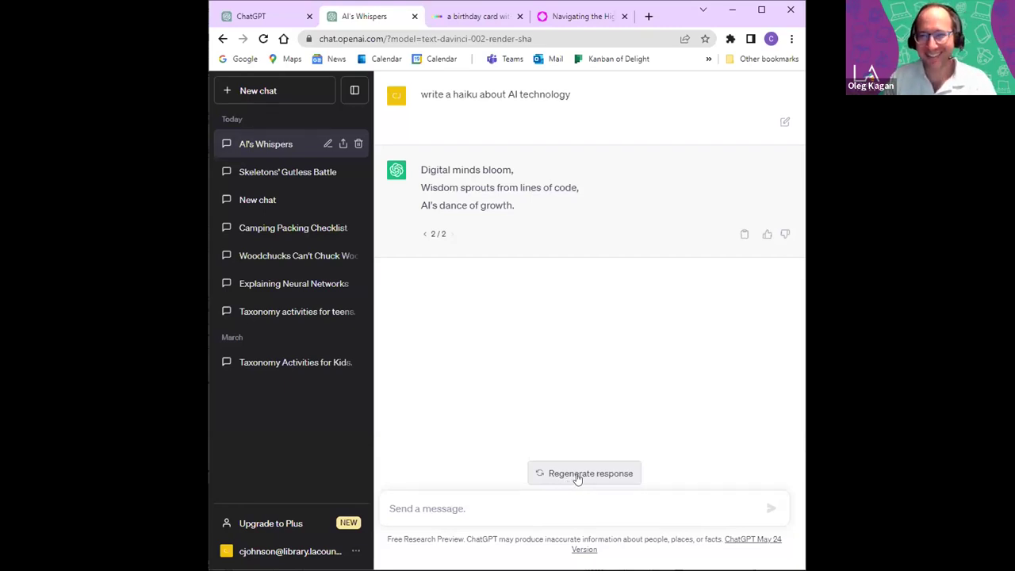
left_click(577, 474)
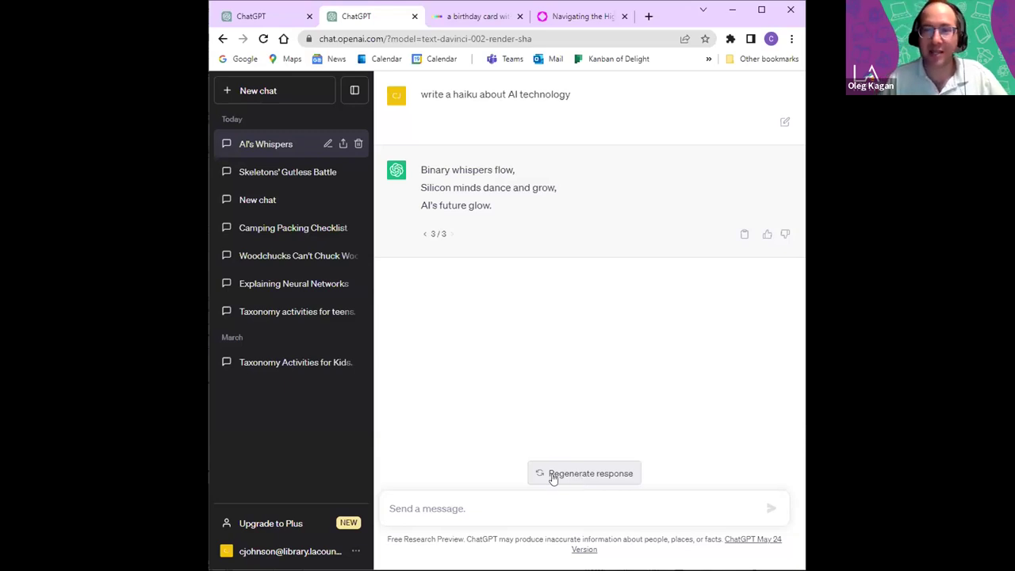
Submit the follow-up prompt "translate that haiku to spanish" in the haiku chat.
left_click(549, 496)
type("tr")
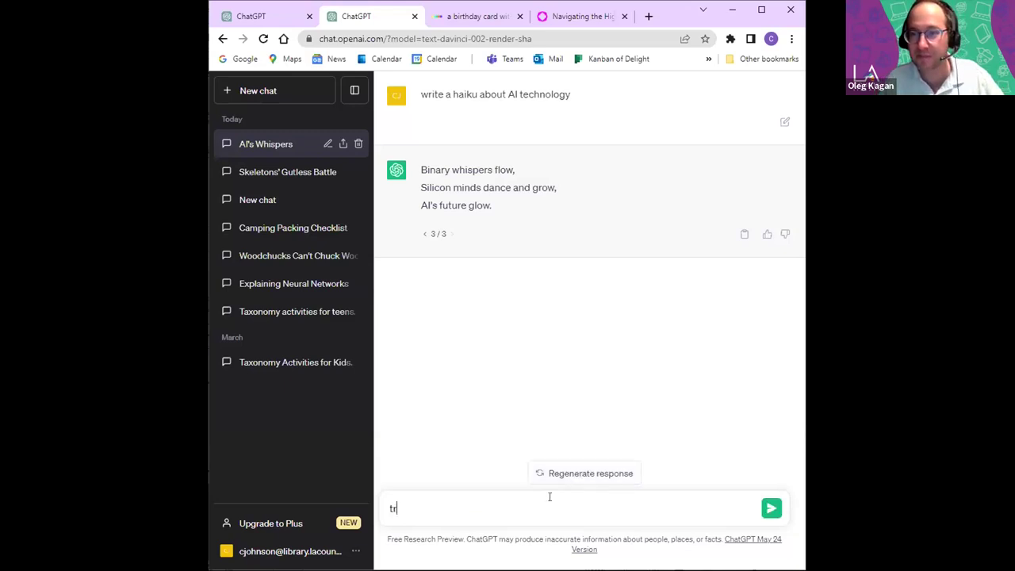
type("anslate that")
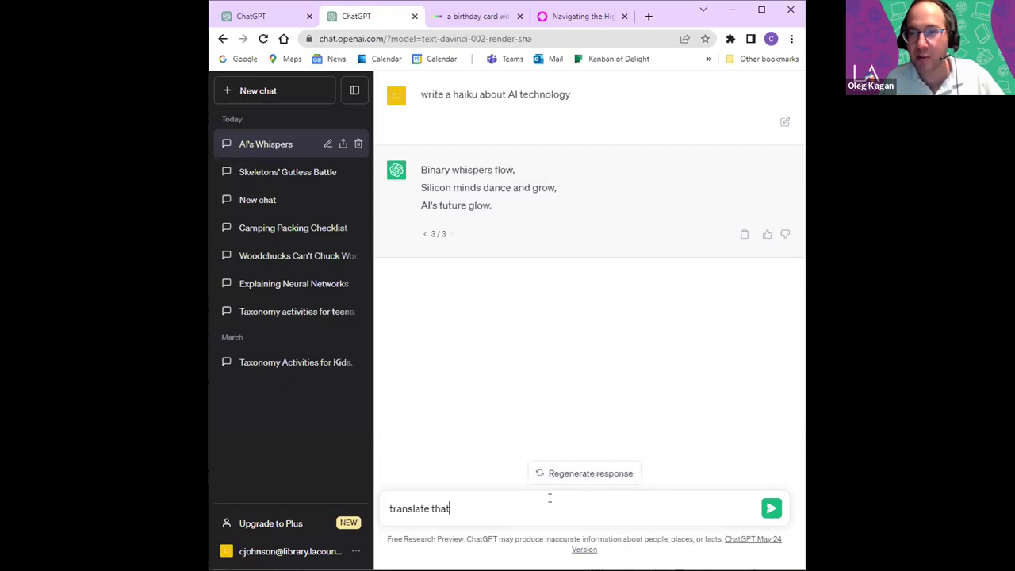
type(" haiku to spanish")
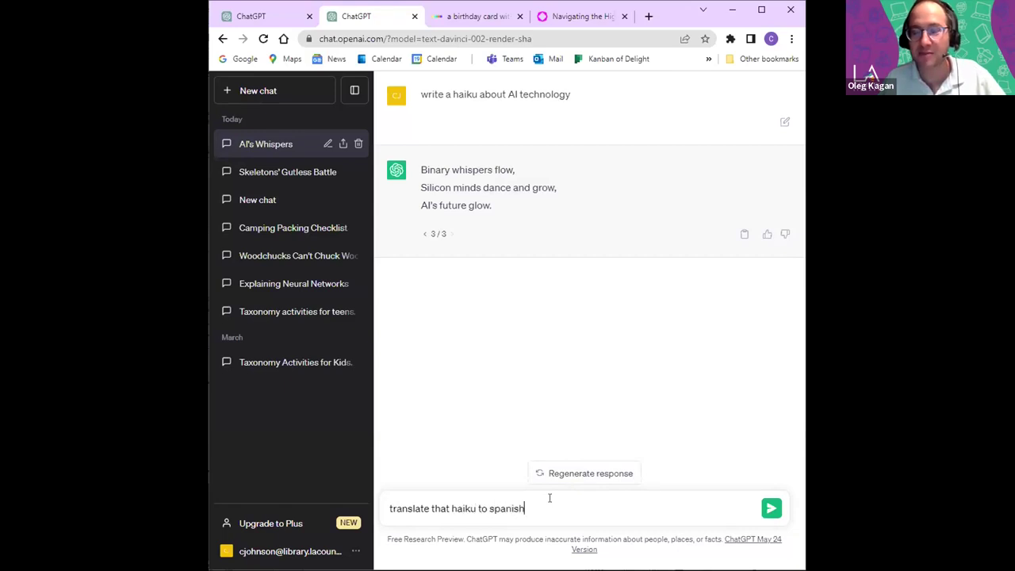
key("Return")
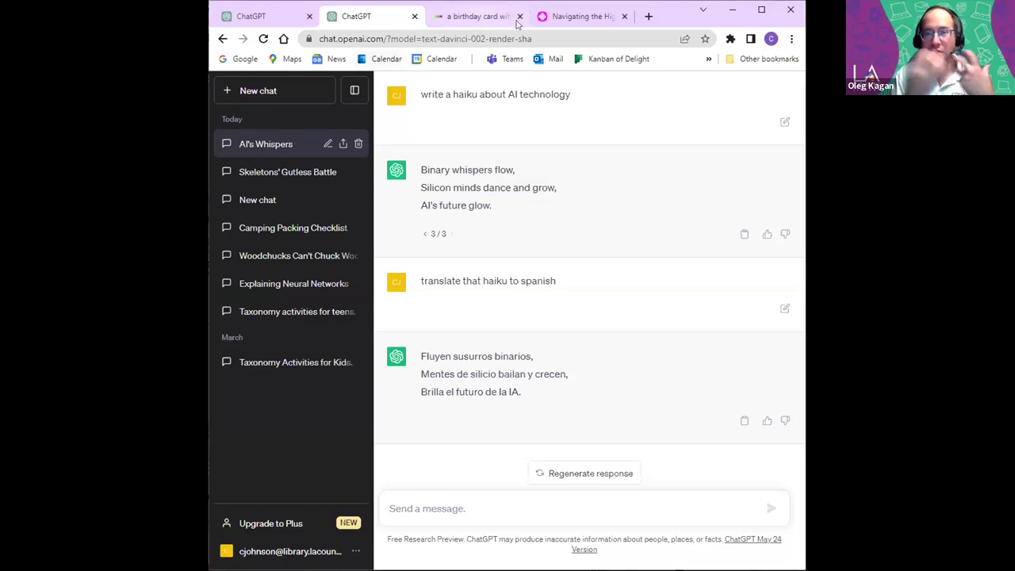
left_click(648, 16)
type("https://soundraw.io/")
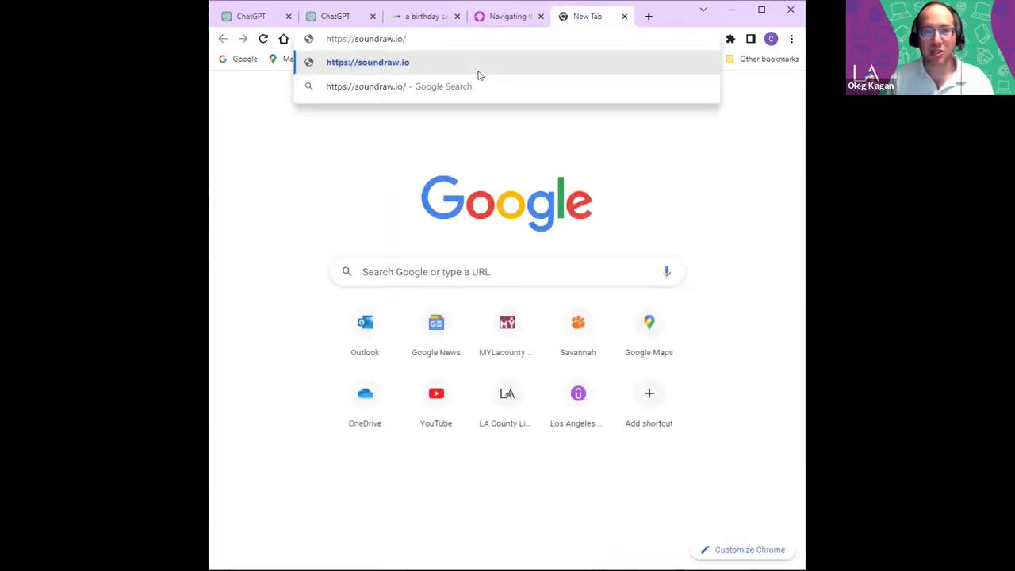
left_click(478, 72)
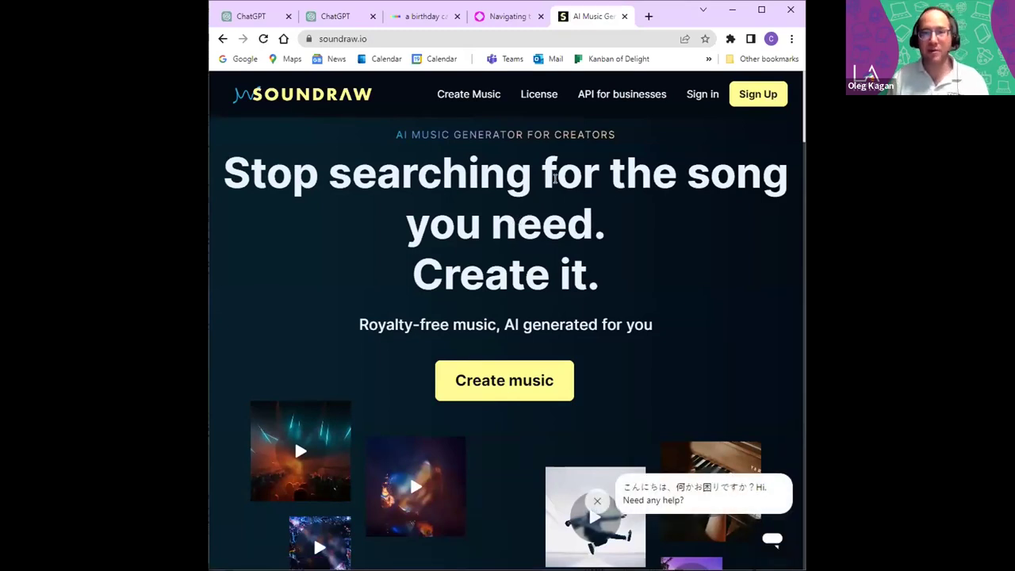
Start creating music on Soundraw and generate songs with the Happy mood.
left_click(469, 96)
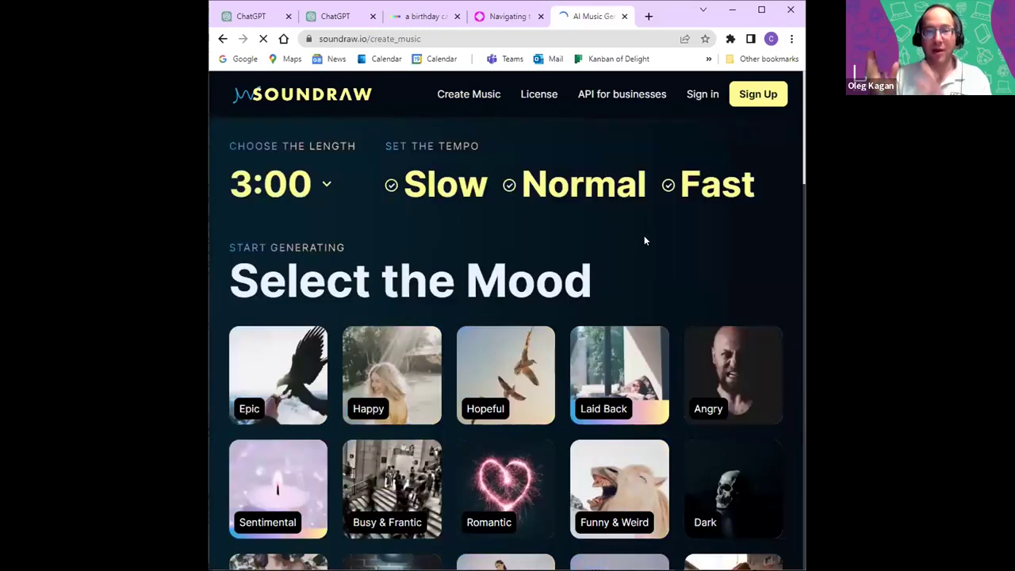
scroll(640, 236, "down", 1)
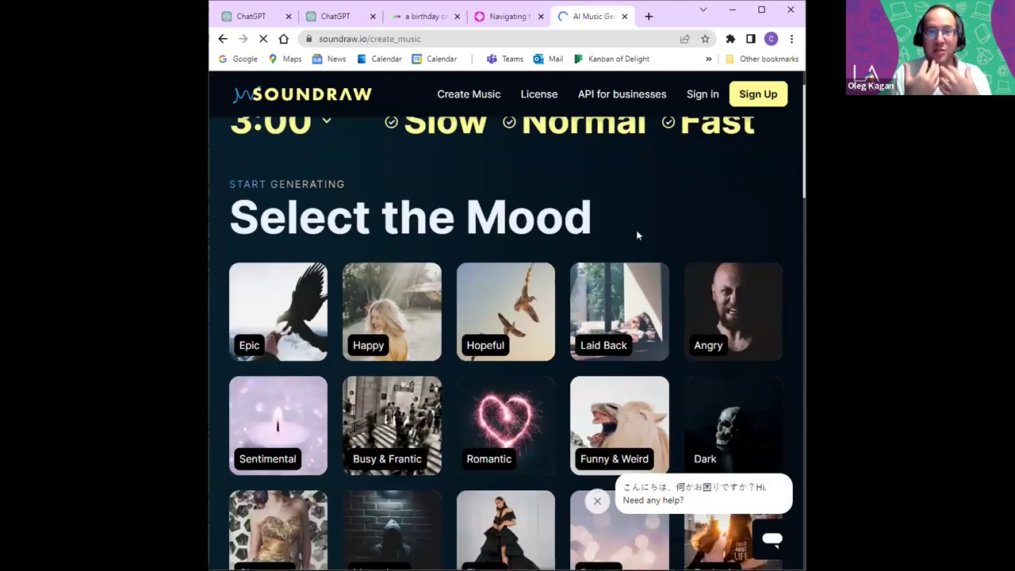
left_click(401, 311)
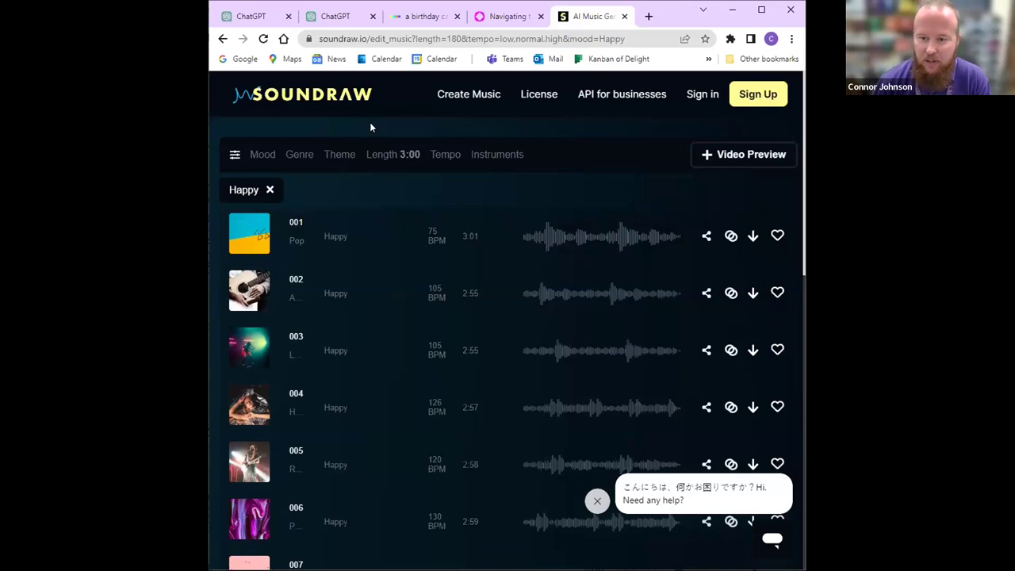
Play track 001 and set the energy of its section starting at 0:25 to Low.
left_click(247, 236)
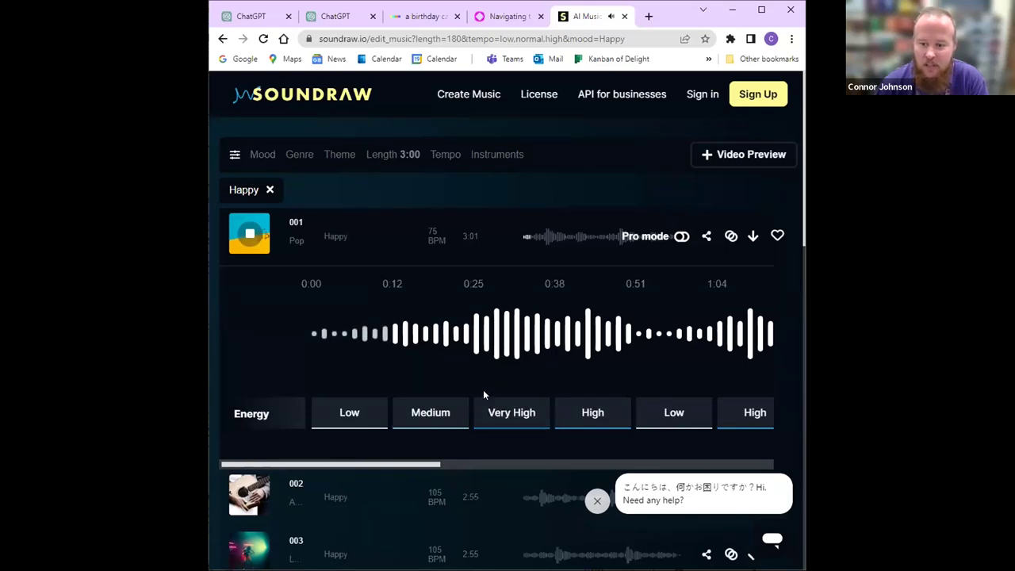
mouse_move(483, 379)
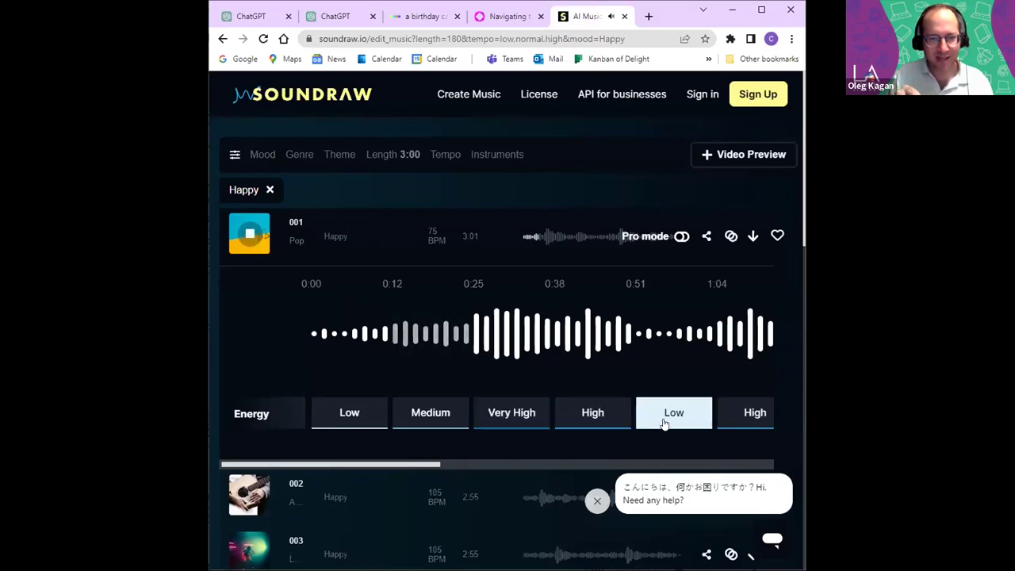
left_click(511, 413)
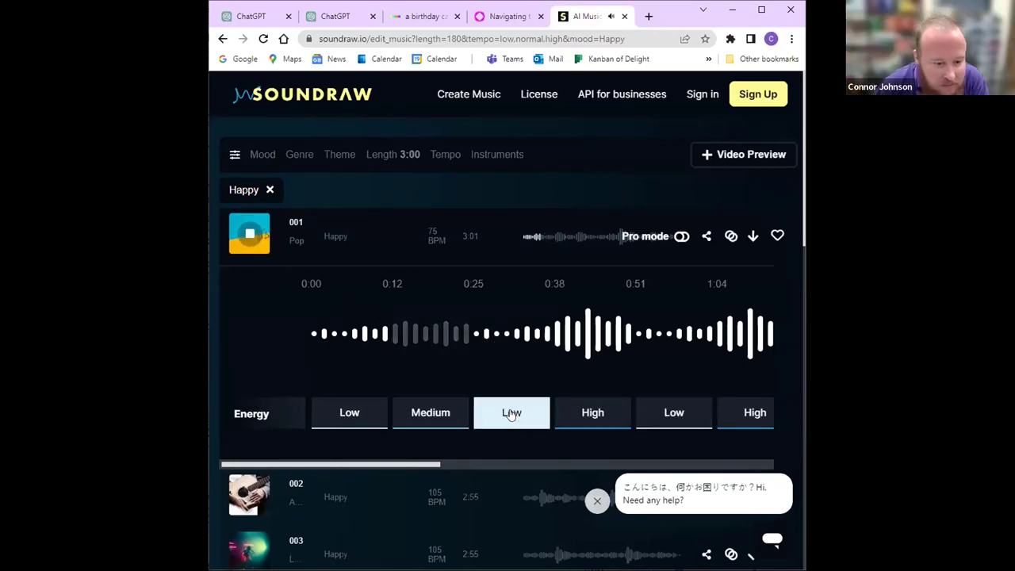